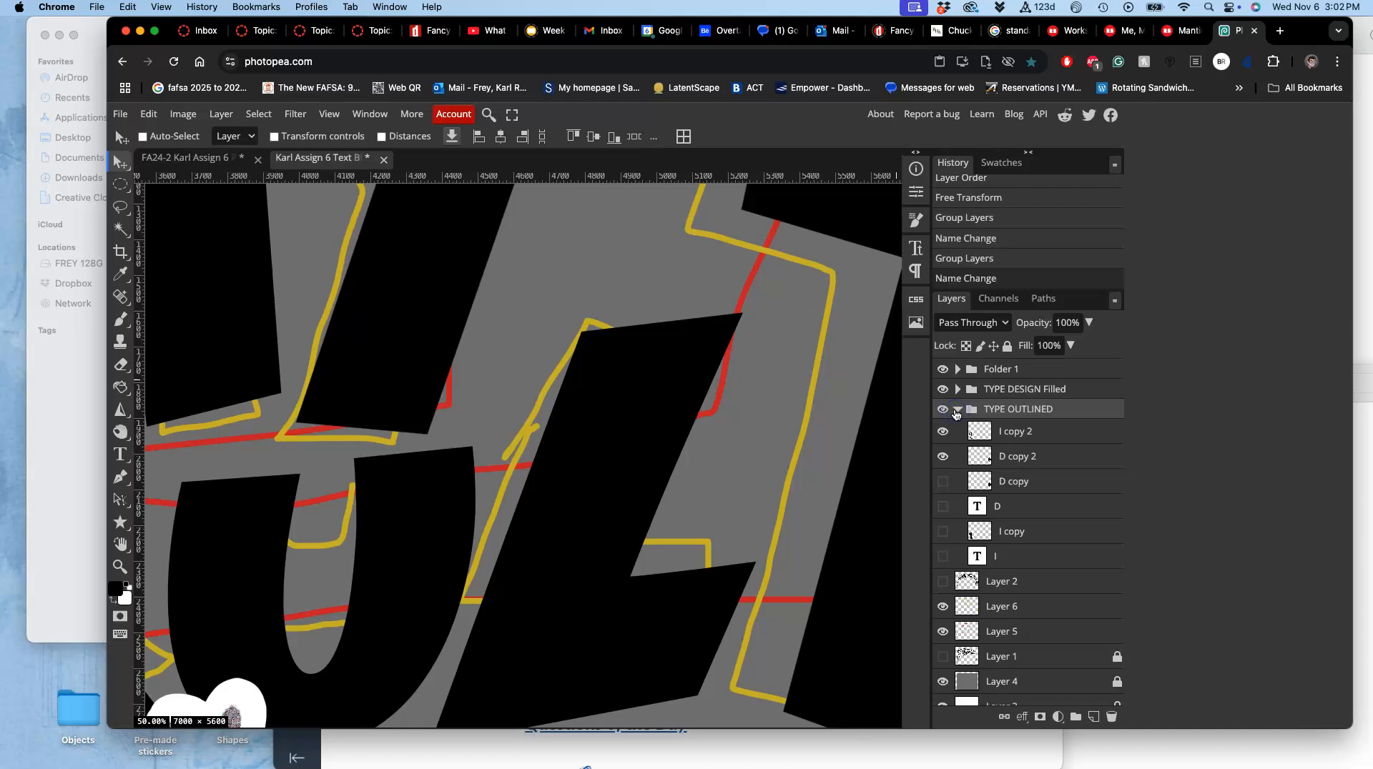
Check the contents of the TYPE DESIGN Filled folder and collapse it together with the TYPE OUTLINED folder.
left_click(958, 390)
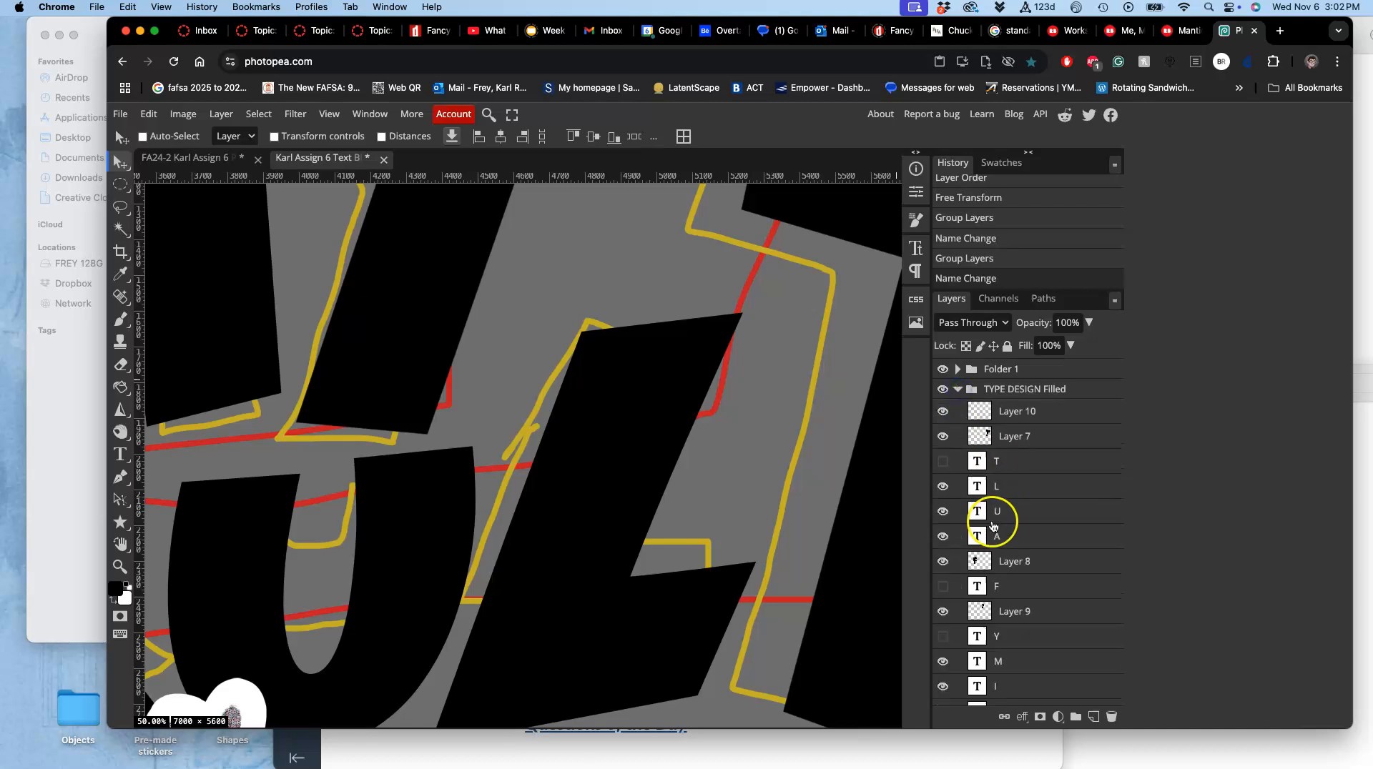
left_click(957, 390)
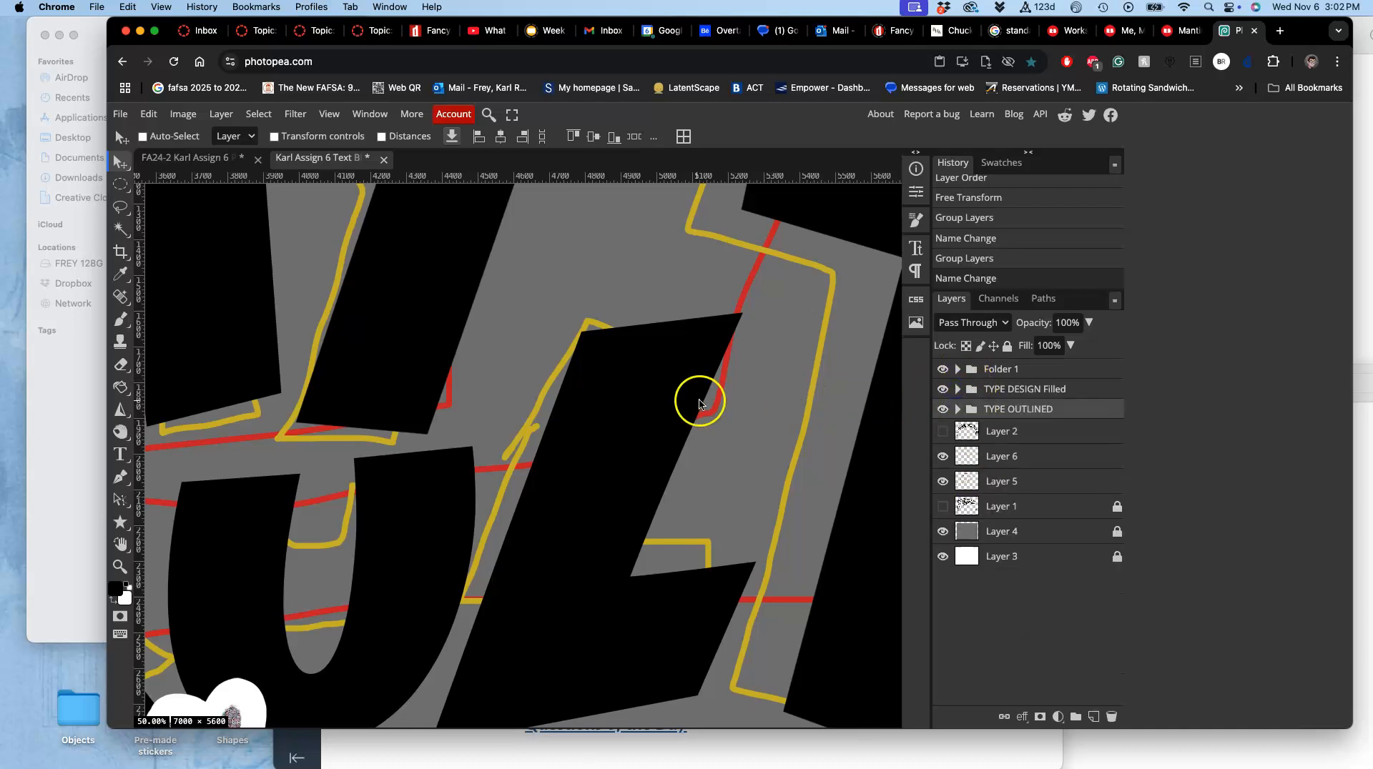
scroll(699, 404, "down", 5)
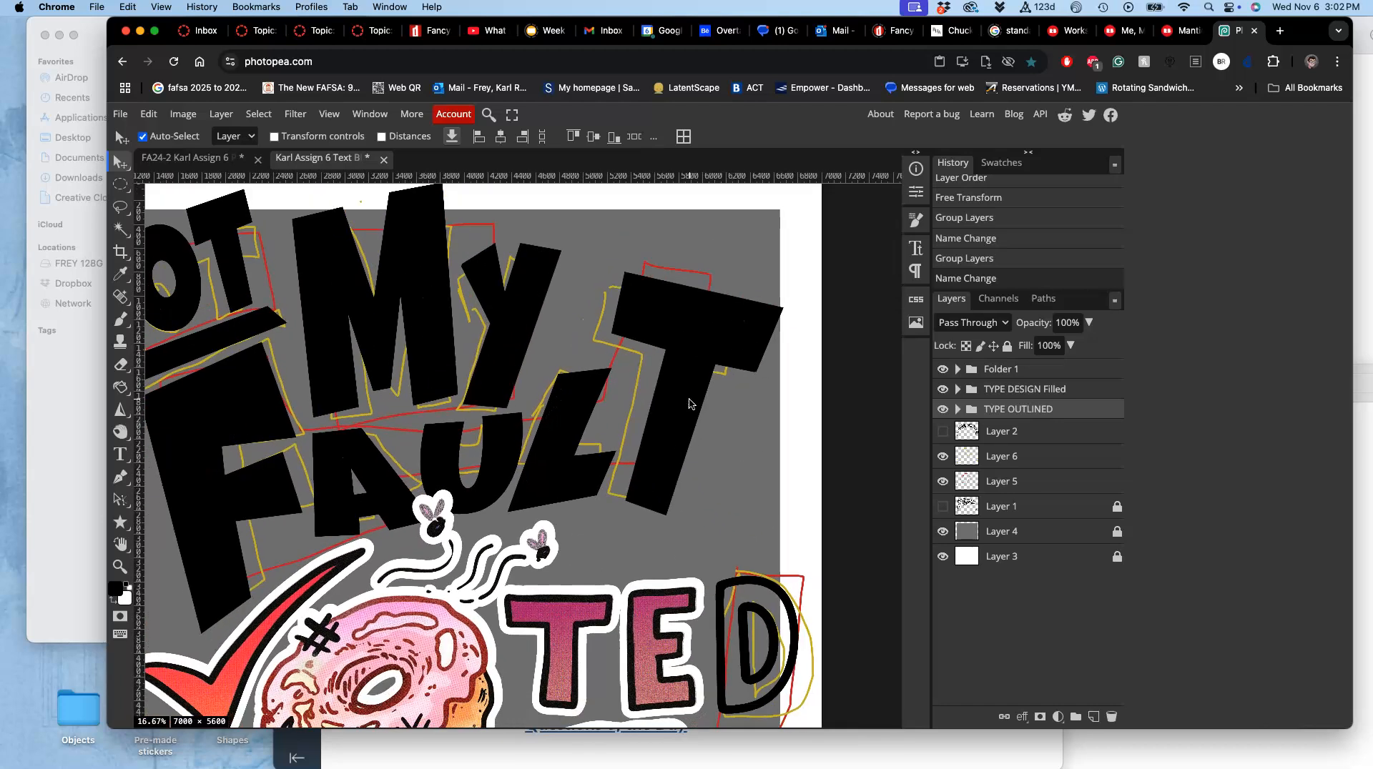
scroll(690, 404, "down", 2)
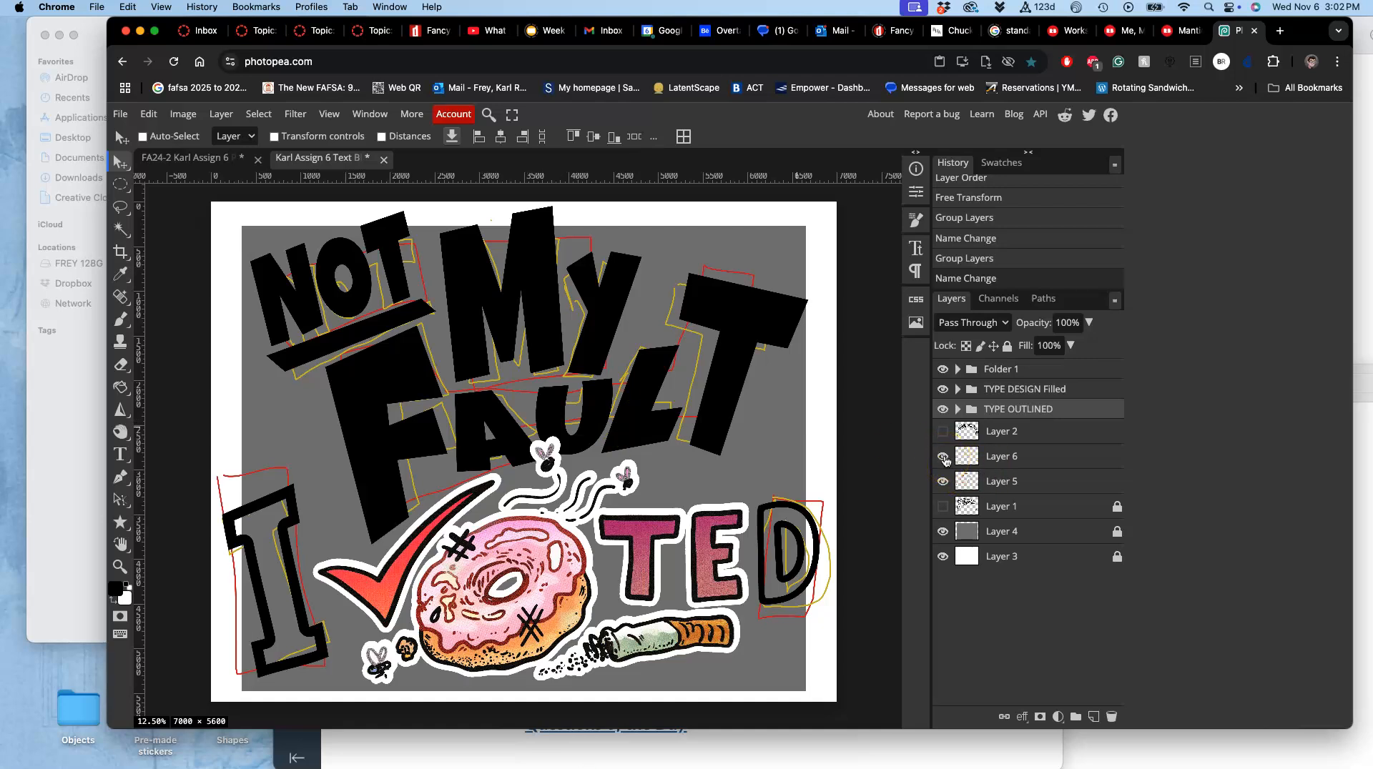
Preview the hidden Layer 2 and try deleting it, undoing the deletion.
left_click(943, 432)
left_click(943, 433)
left_click(999, 432)
key("Delete")
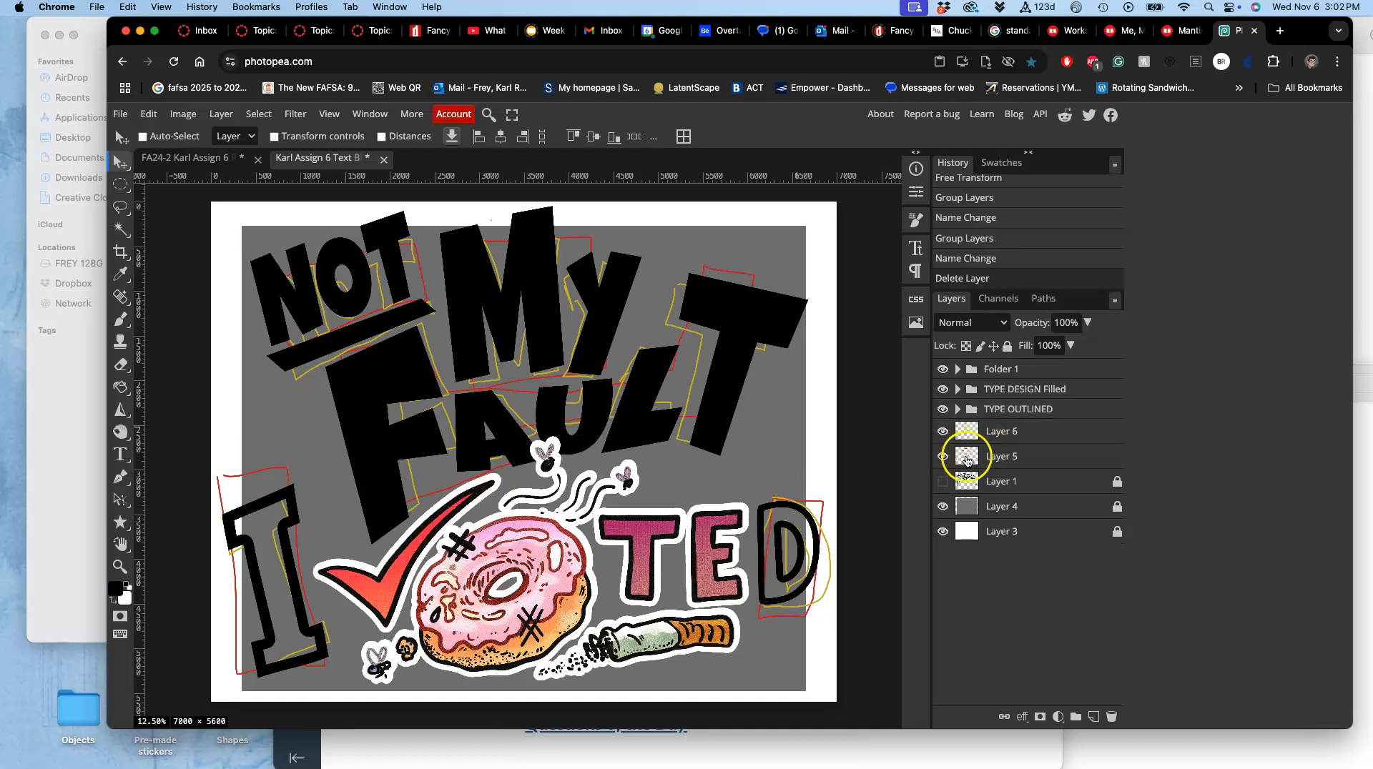
key("super+z")
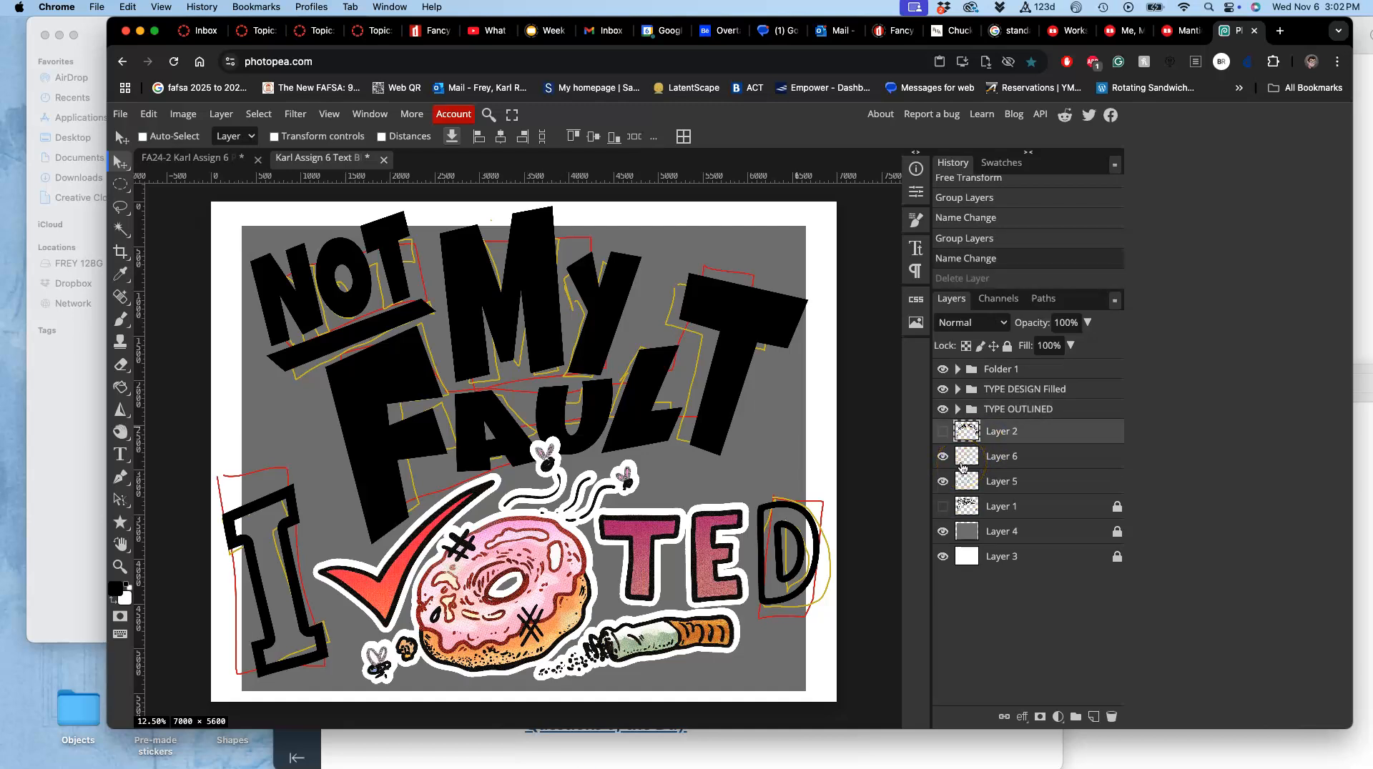
Tag Layer 2 and Layer 1 with the red colour label, previewing Layer 1 before tagging it.
right_click(949, 437)
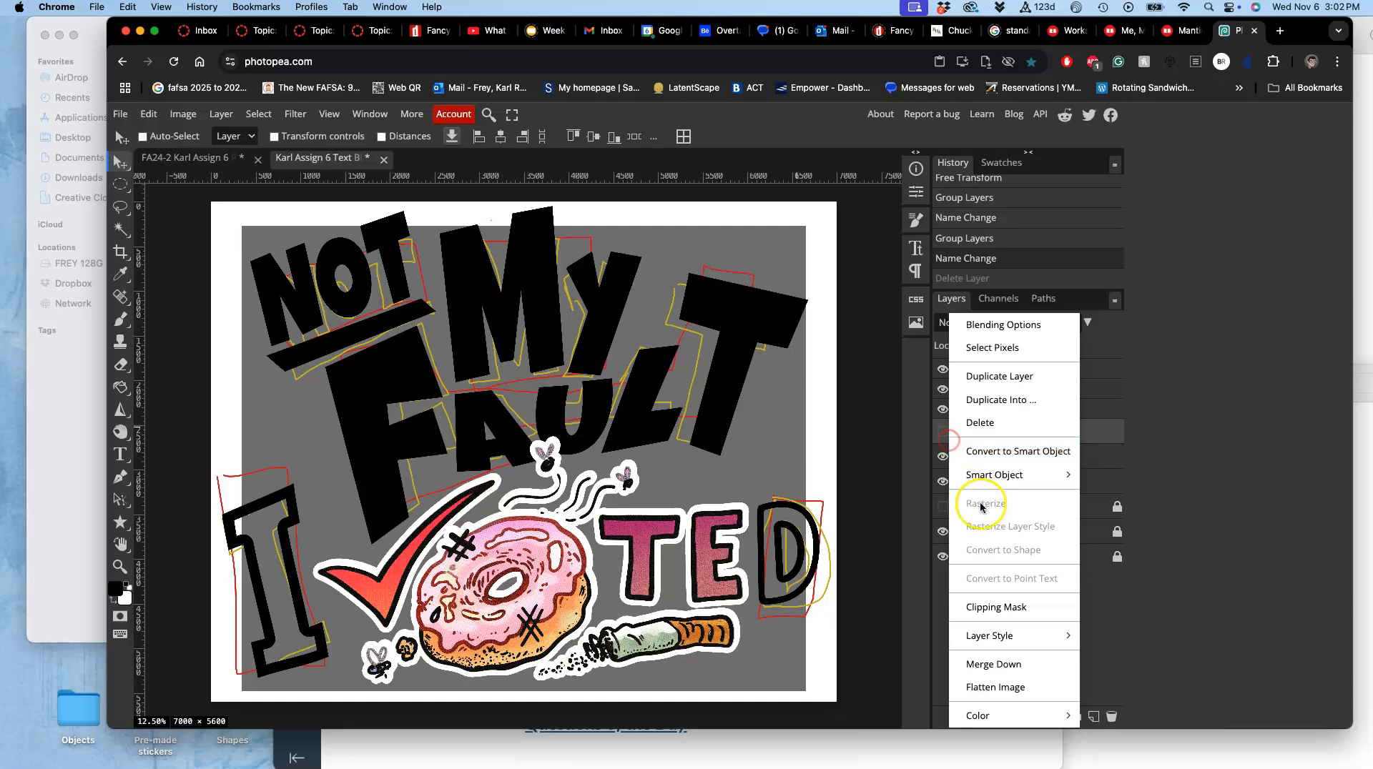
mouse_move(994, 715)
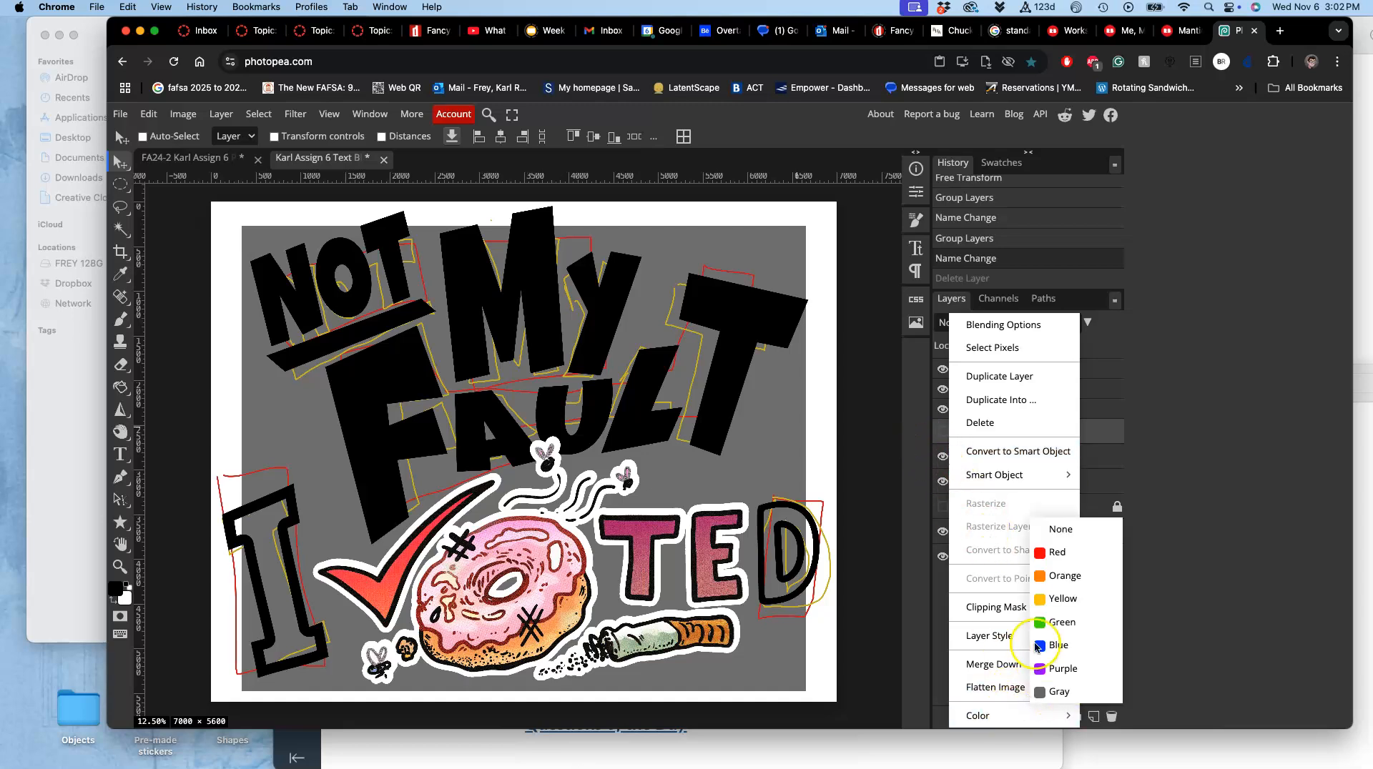
left_click(1045, 553)
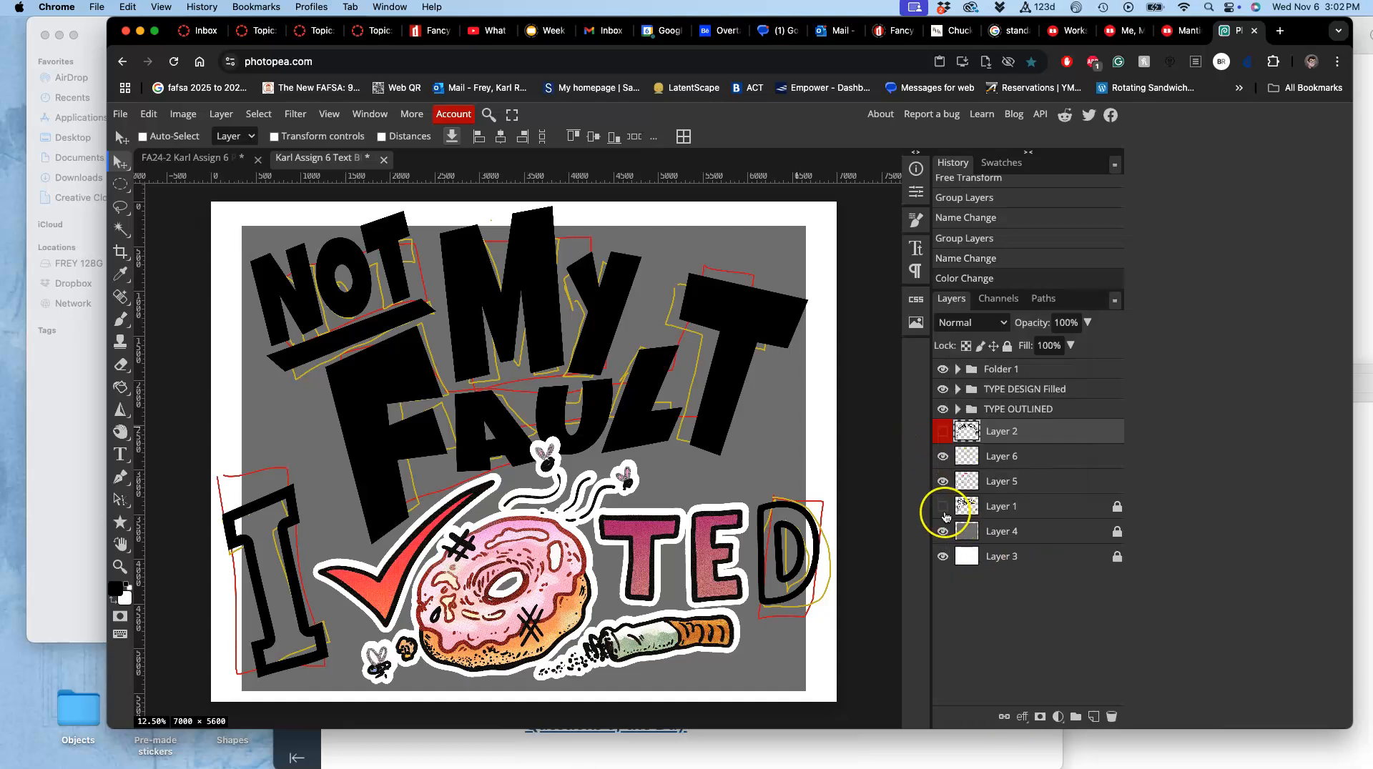
left_click(944, 513)
left_click(944, 513)
right_click(948, 515)
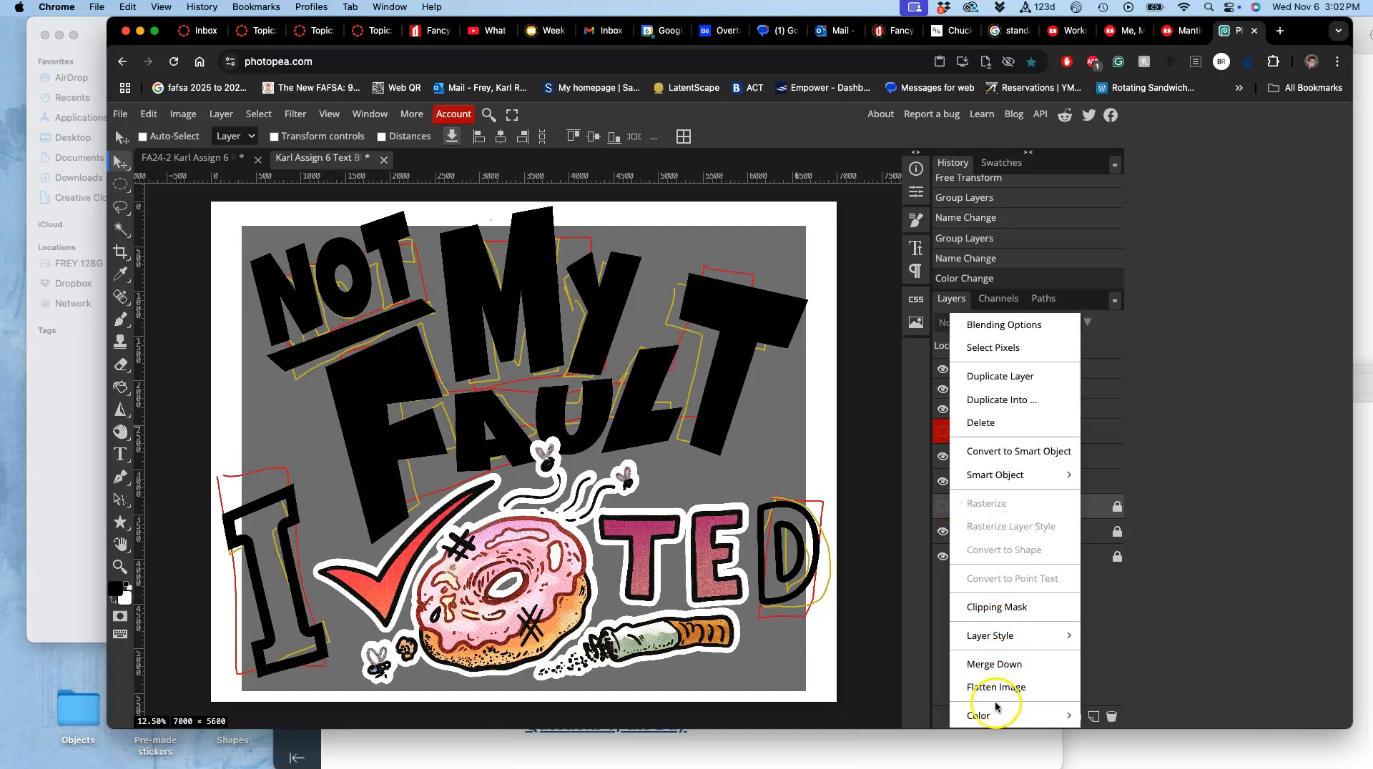
mouse_move(991, 717)
left_click(1048, 553)
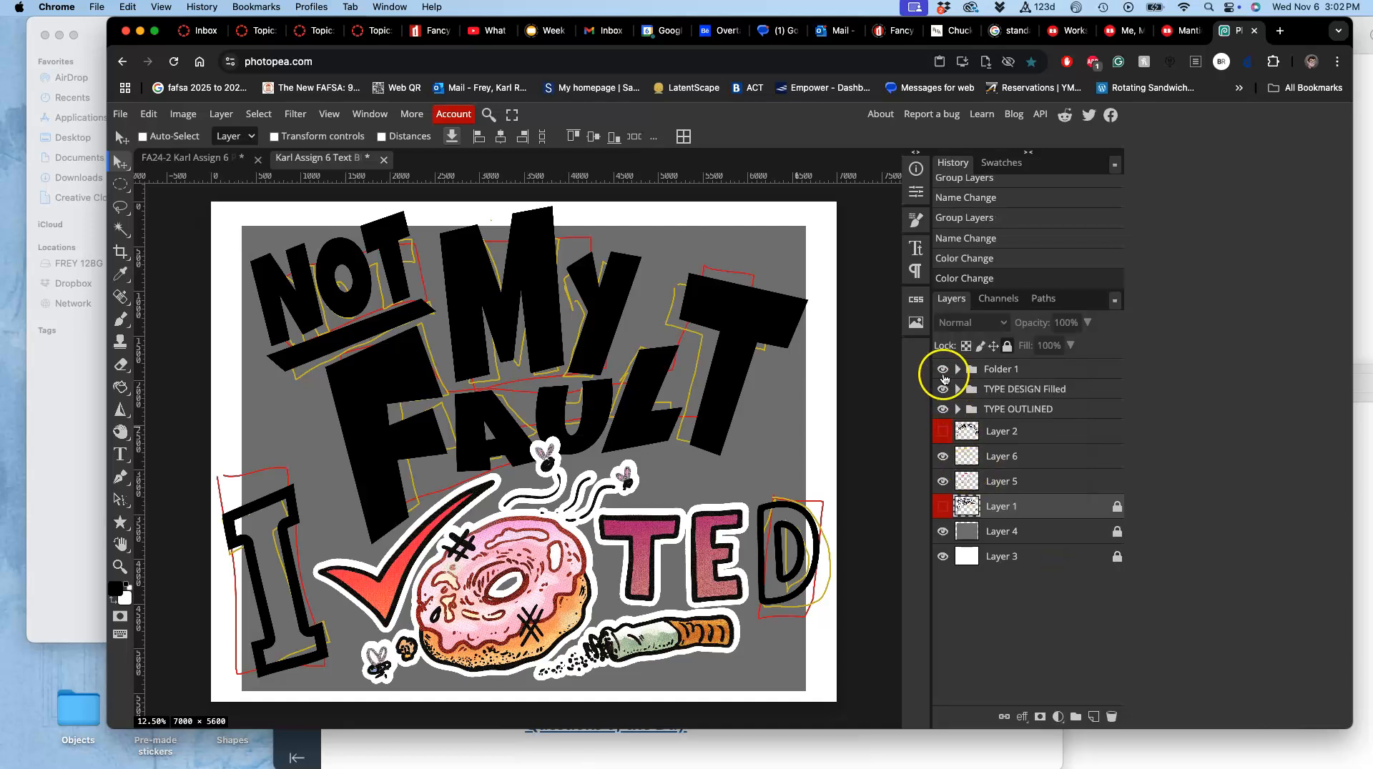
Hide Folder 1 and rename it Spot Illustration.
left_click(943, 371)
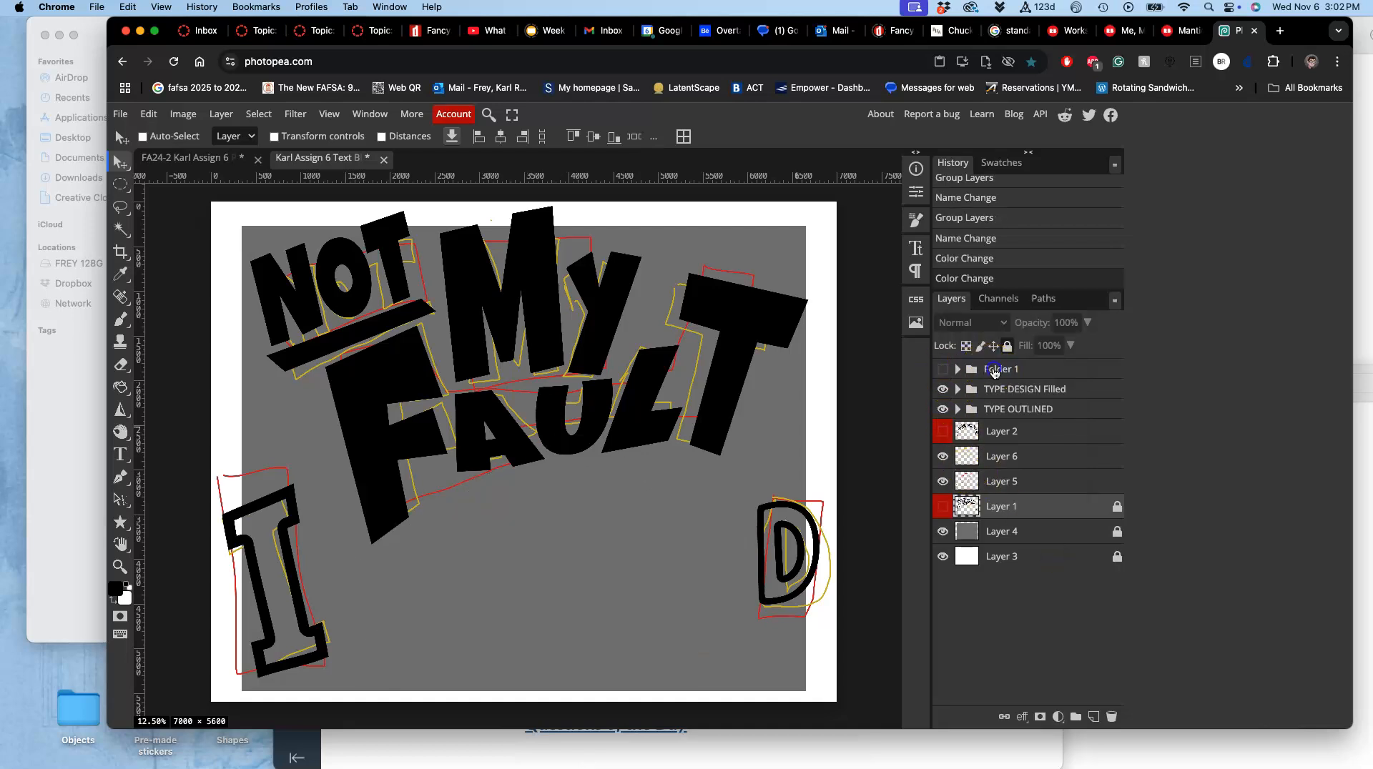
double_click(990, 371)
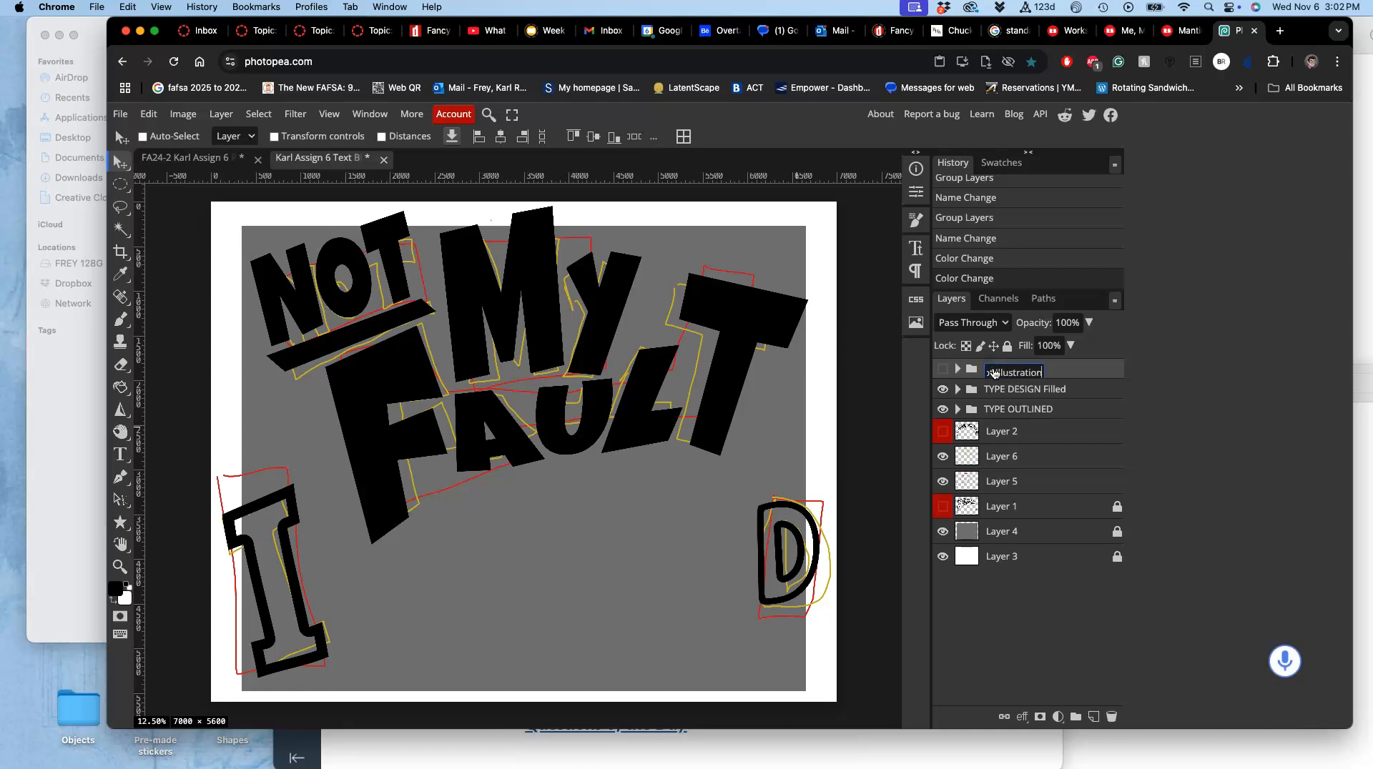
left_click(1061, 373)
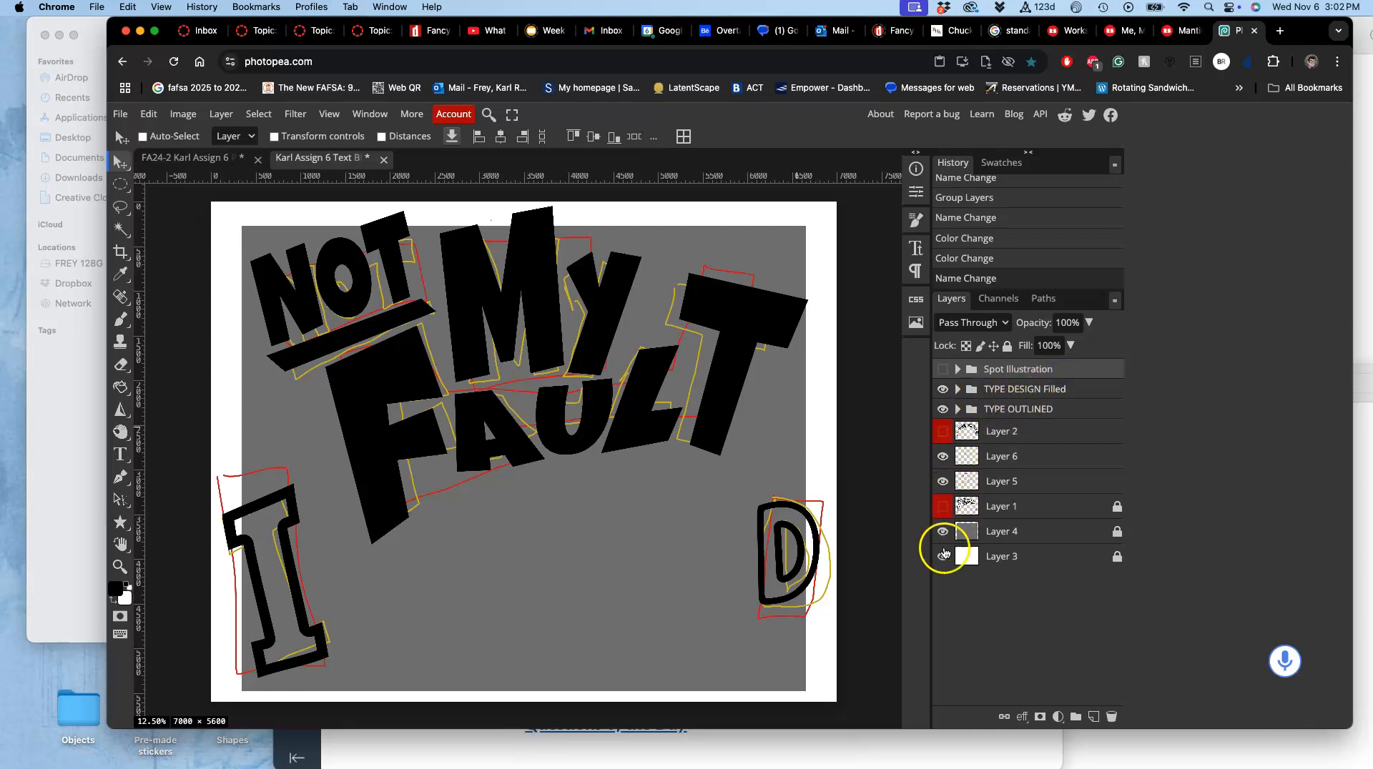
Hide Layer 3 and Layer 4, and preview the artwork without the guide lines on Layer 5 and Layer 6.
left_click(943, 555)
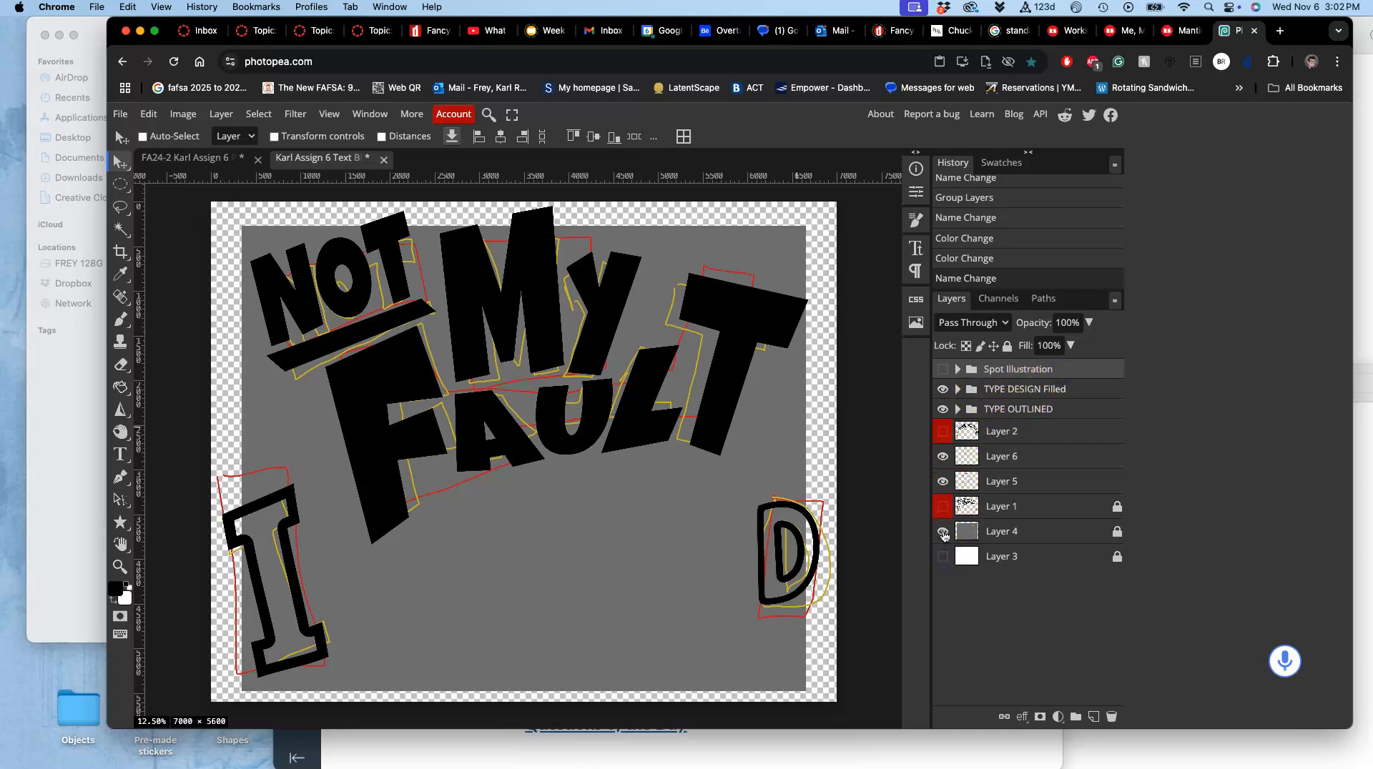
left_click(943, 532)
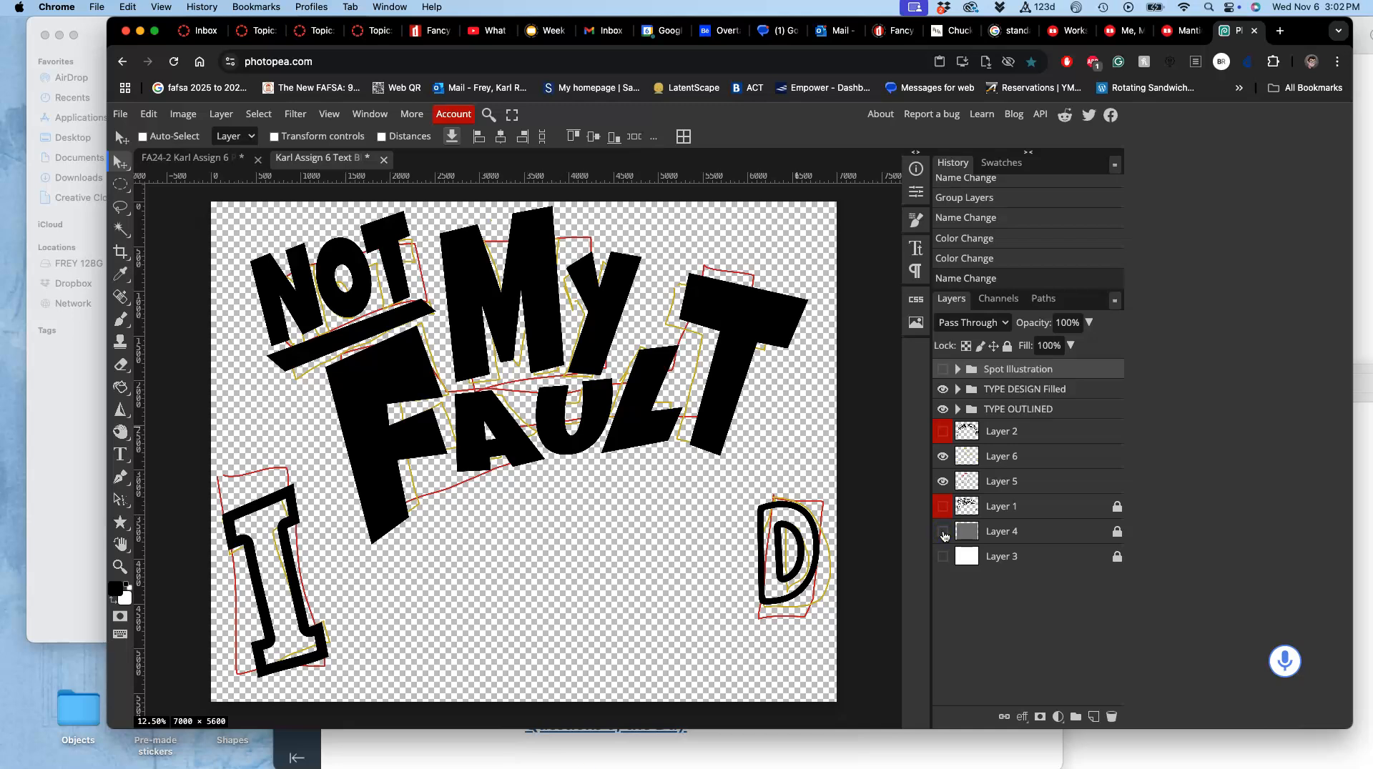
left_click(943, 482)
left_click(943, 457)
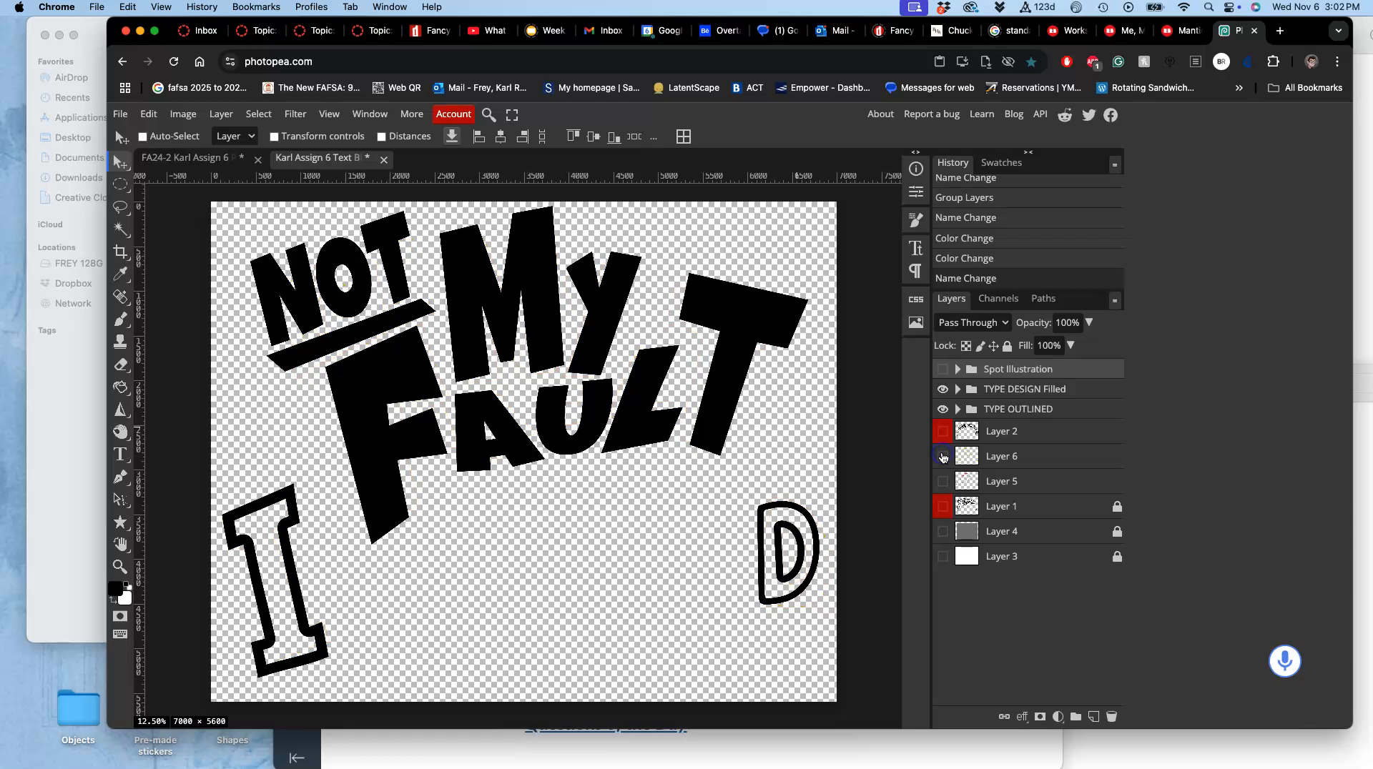
left_click(943, 457)
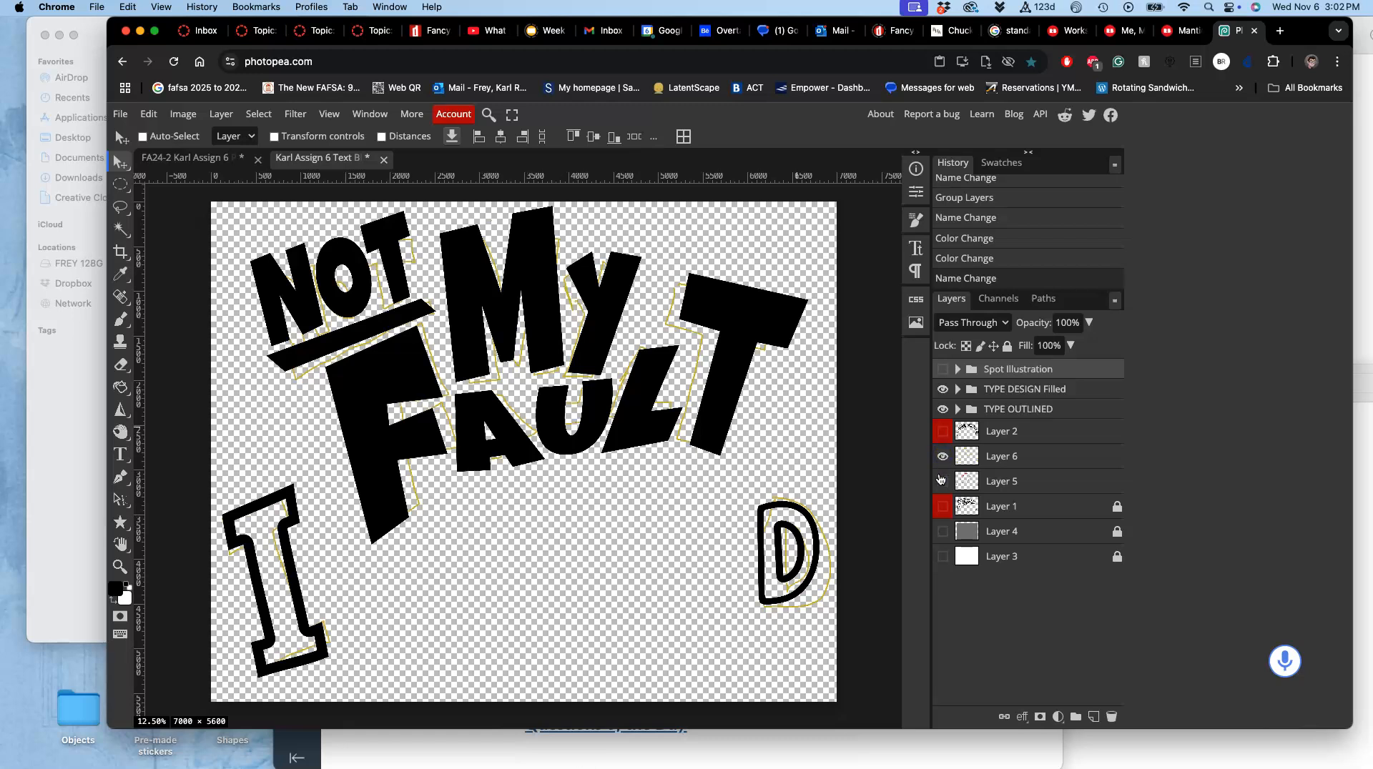
left_click(941, 481)
Unlock Layer 1 and group Layers 2, 6, 5 and 1 into a new folder.
left_click(1033, 426)
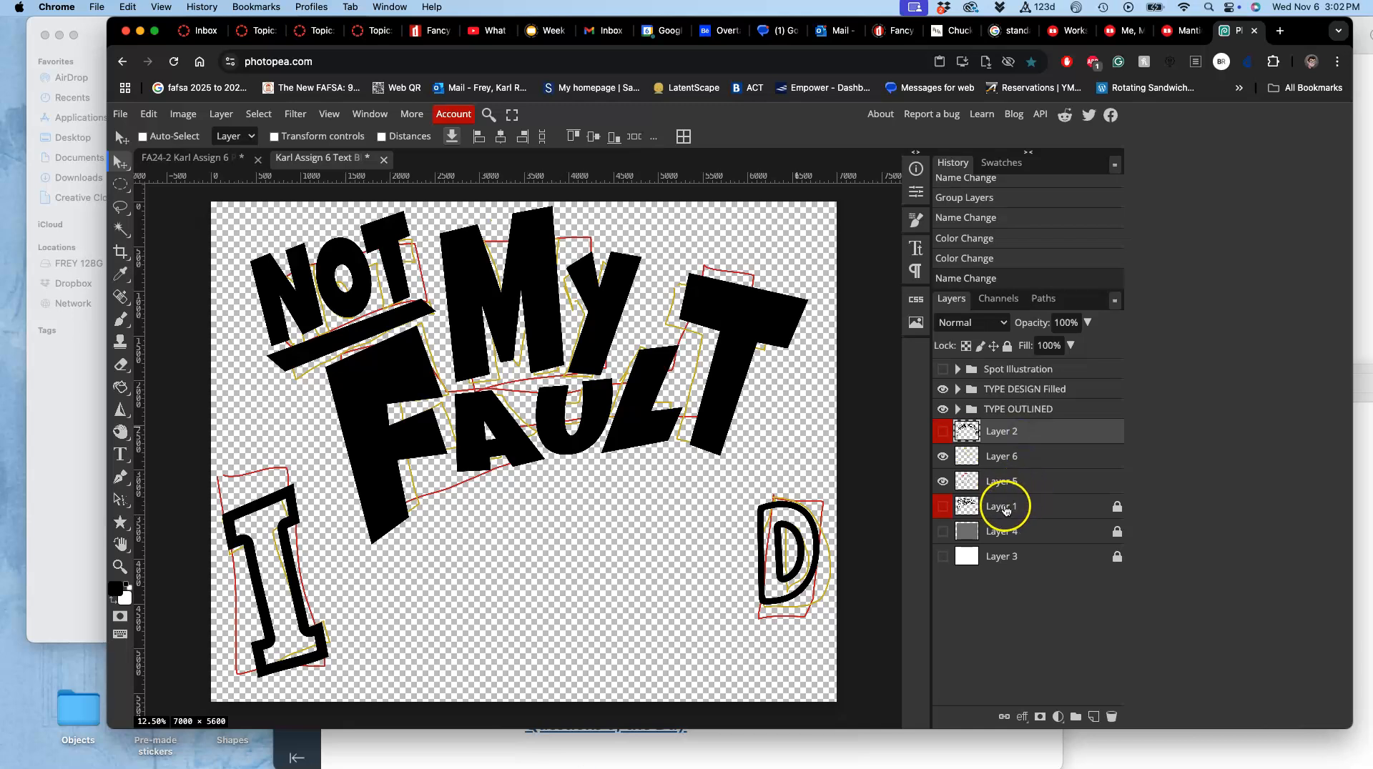
left_click(1116, 506)
left_click(940, 508)
left_click(941, 508)
left_click(1052, 512, "shift")
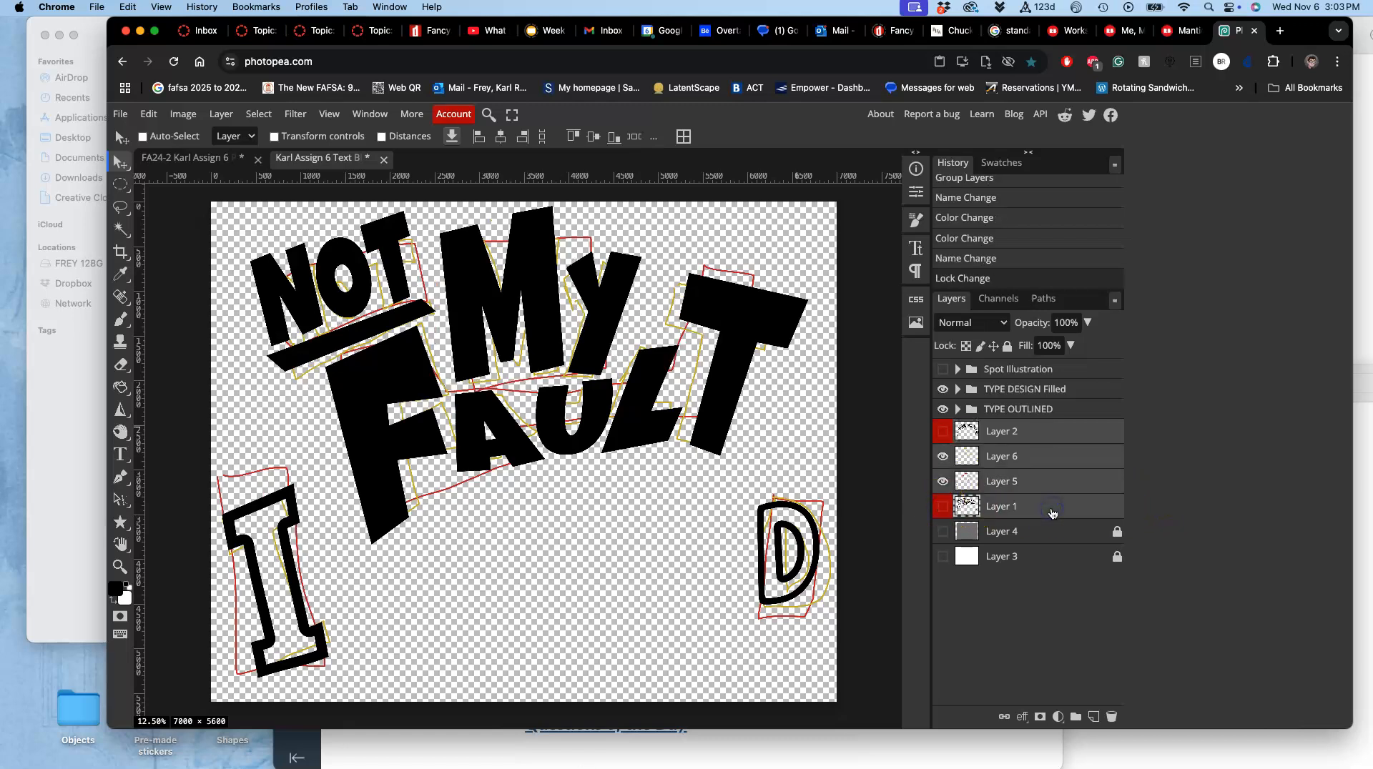
left_click(1075, 716)
Rename the new layer folder Text Blocking and hide it.
double_click(995, 431)
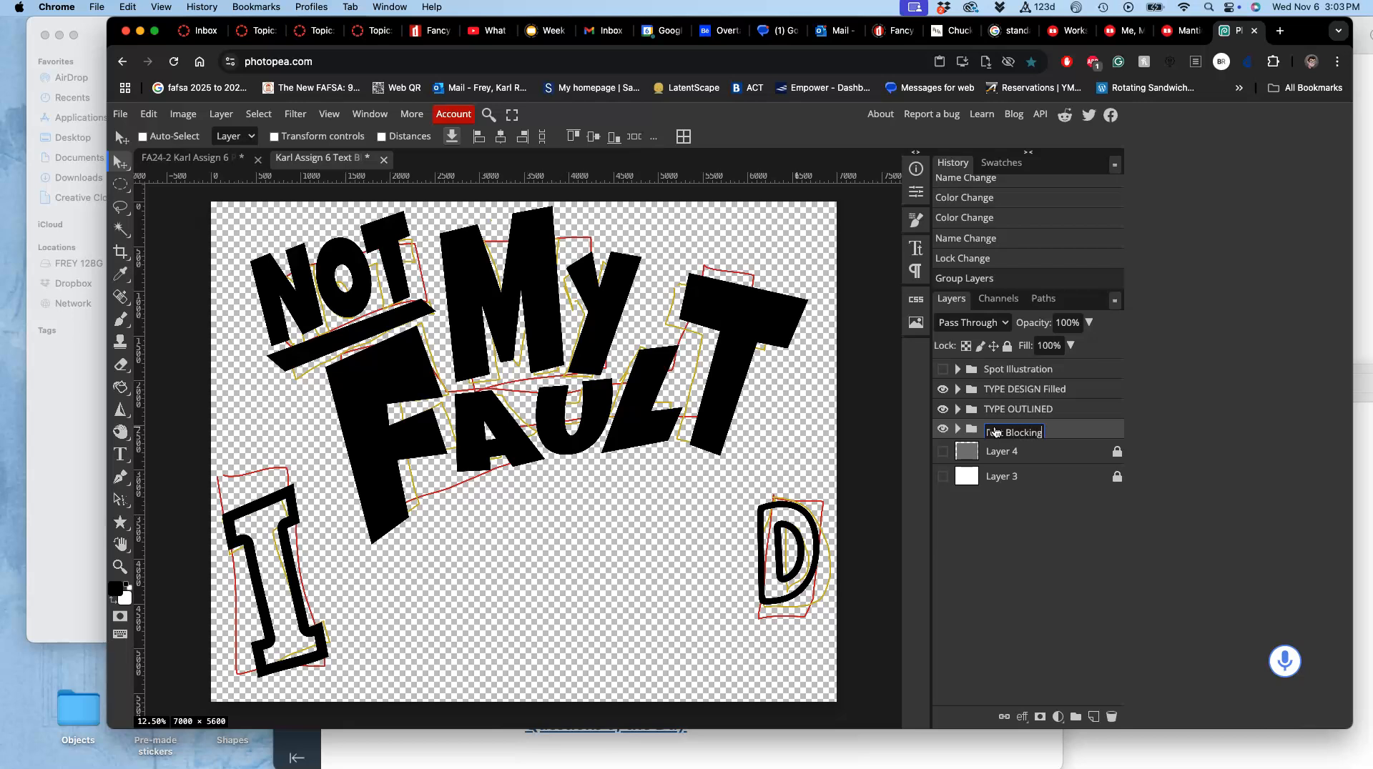
left_click(1067, 431)
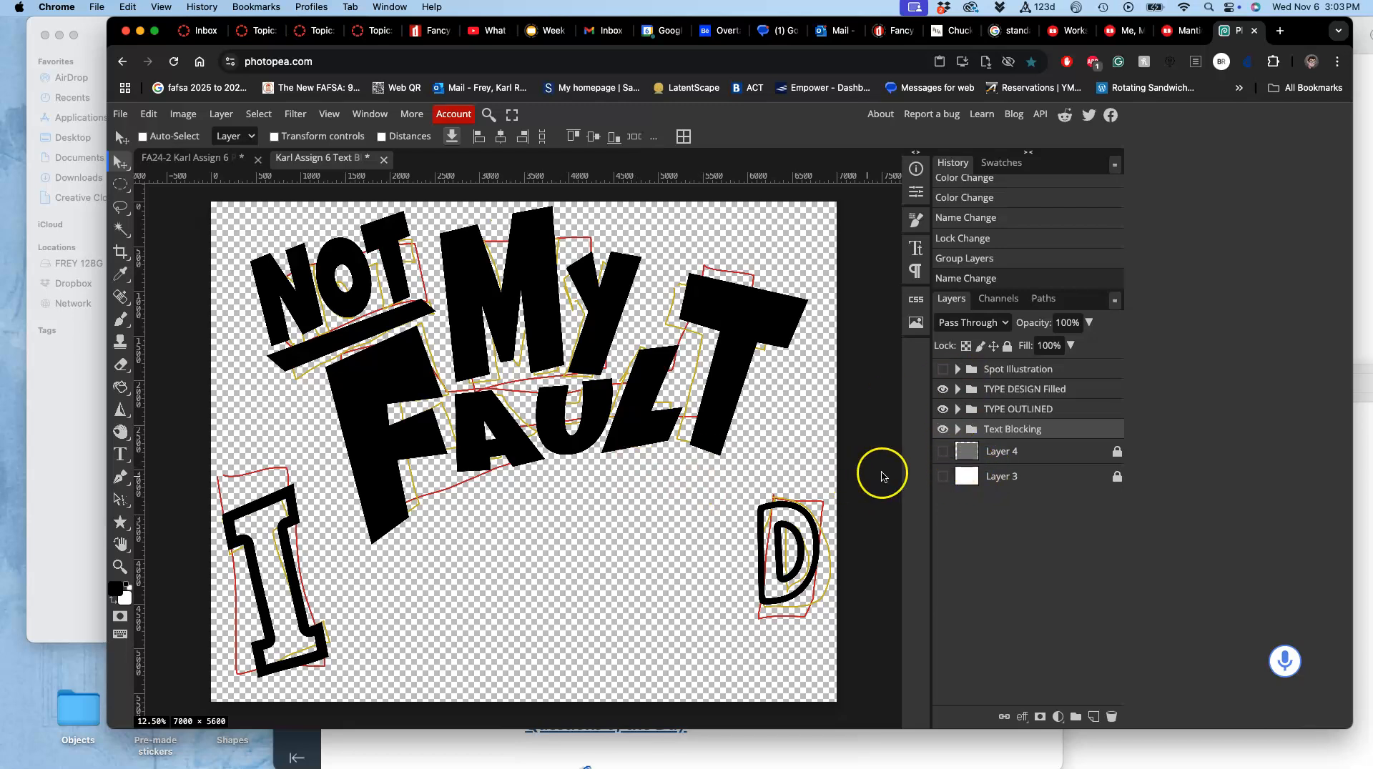
left_click(942, 430)
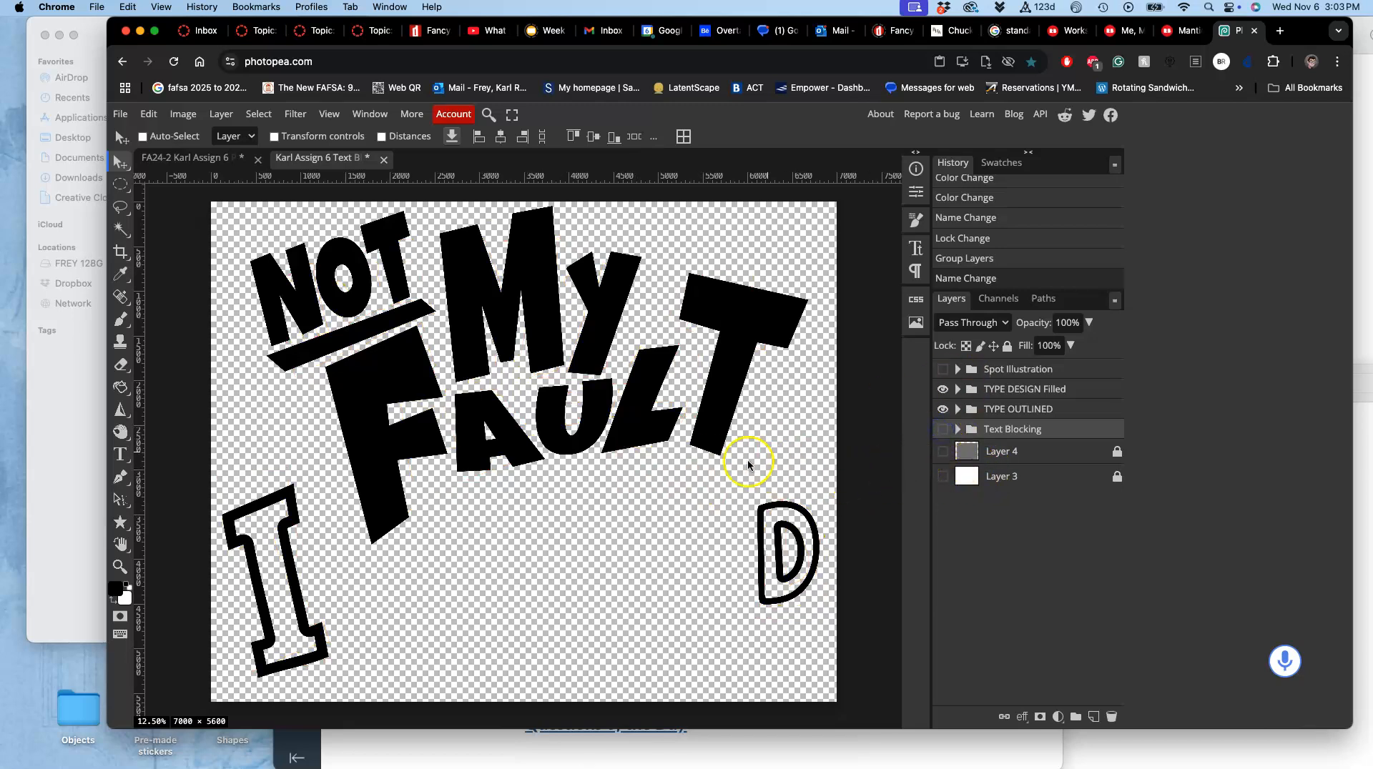
Export the lettering on its transparent background as a 7000 × 5600 px PNG named test.
scroll(462, 505, "down", 1)
scroll(461, 505, "right", 1)
scroll(462, 505, "up", 3)
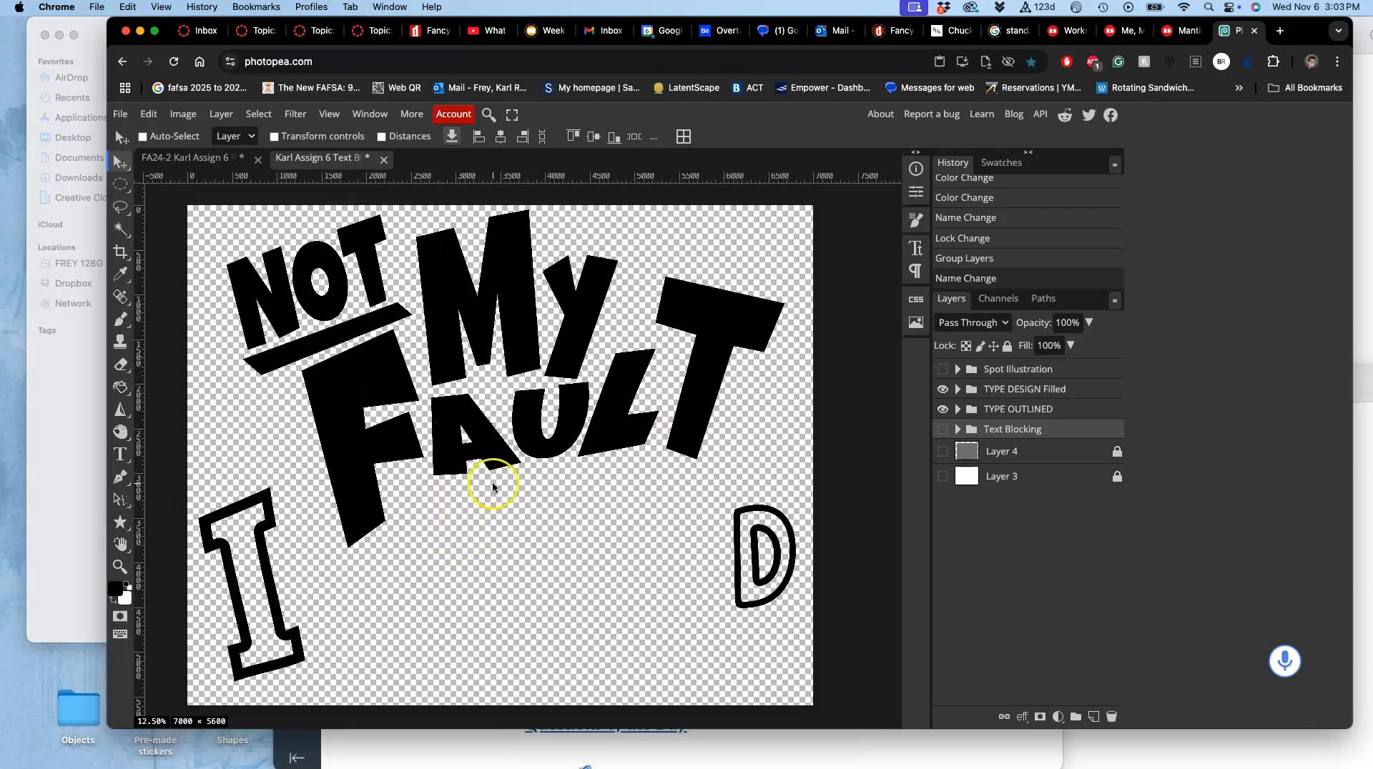
left_click(120, 114)
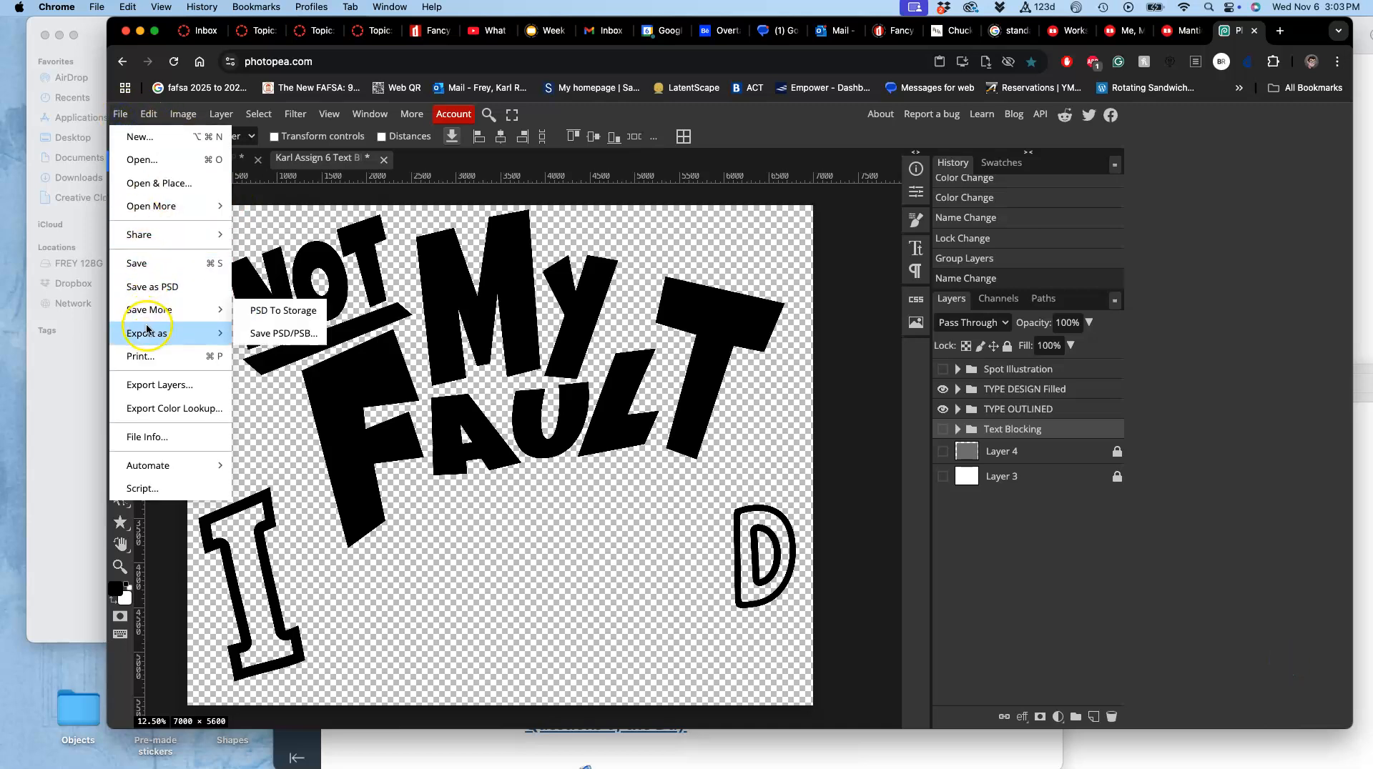
mouse_move(182, 333)
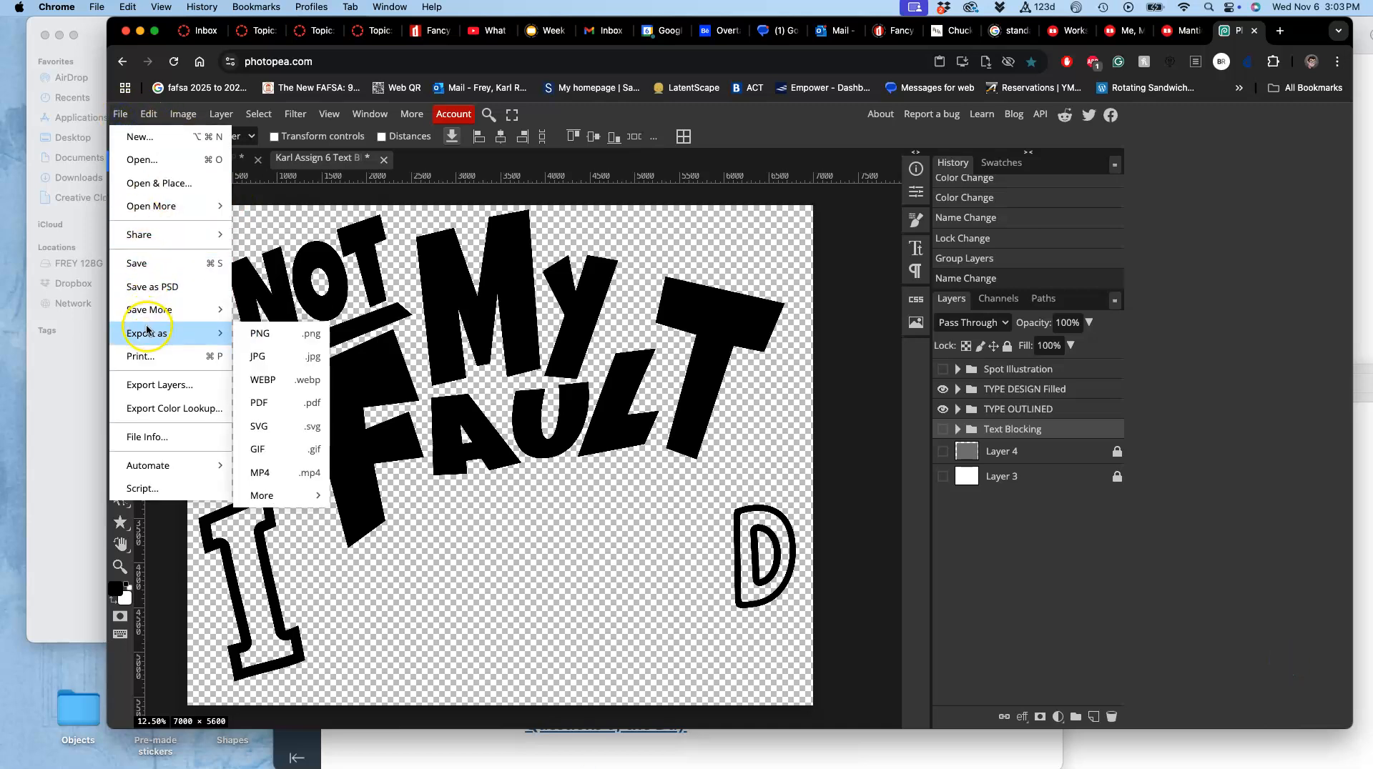
left_click(269, 336)
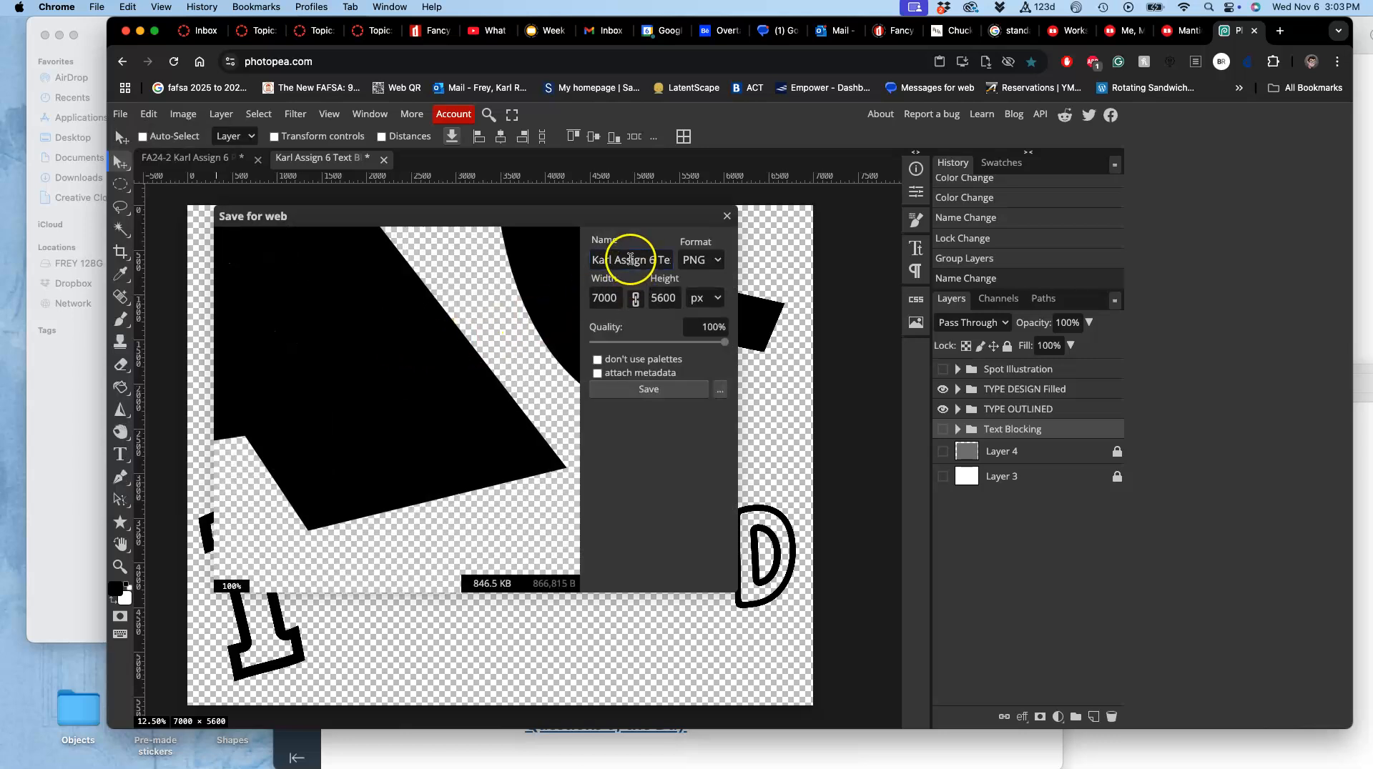
triple_click(629, 259)
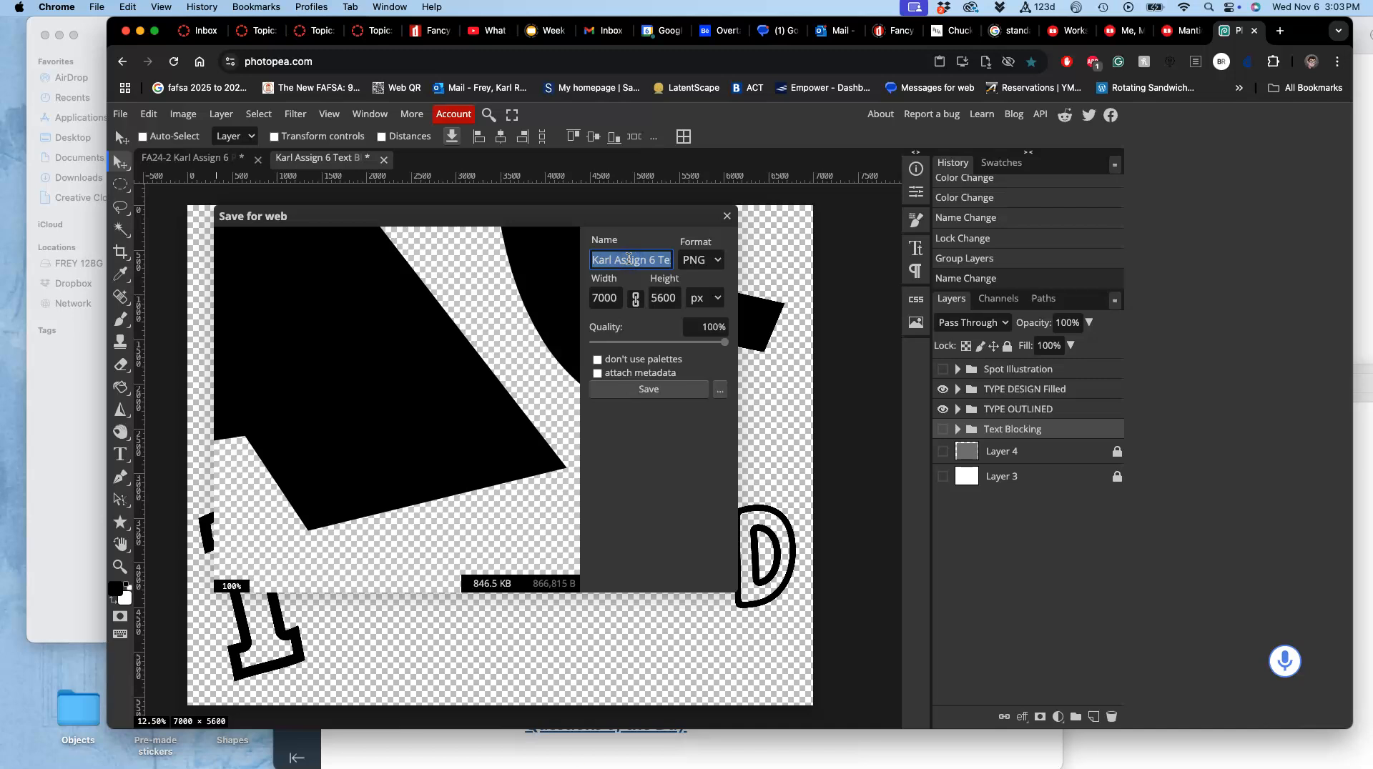
type("test")
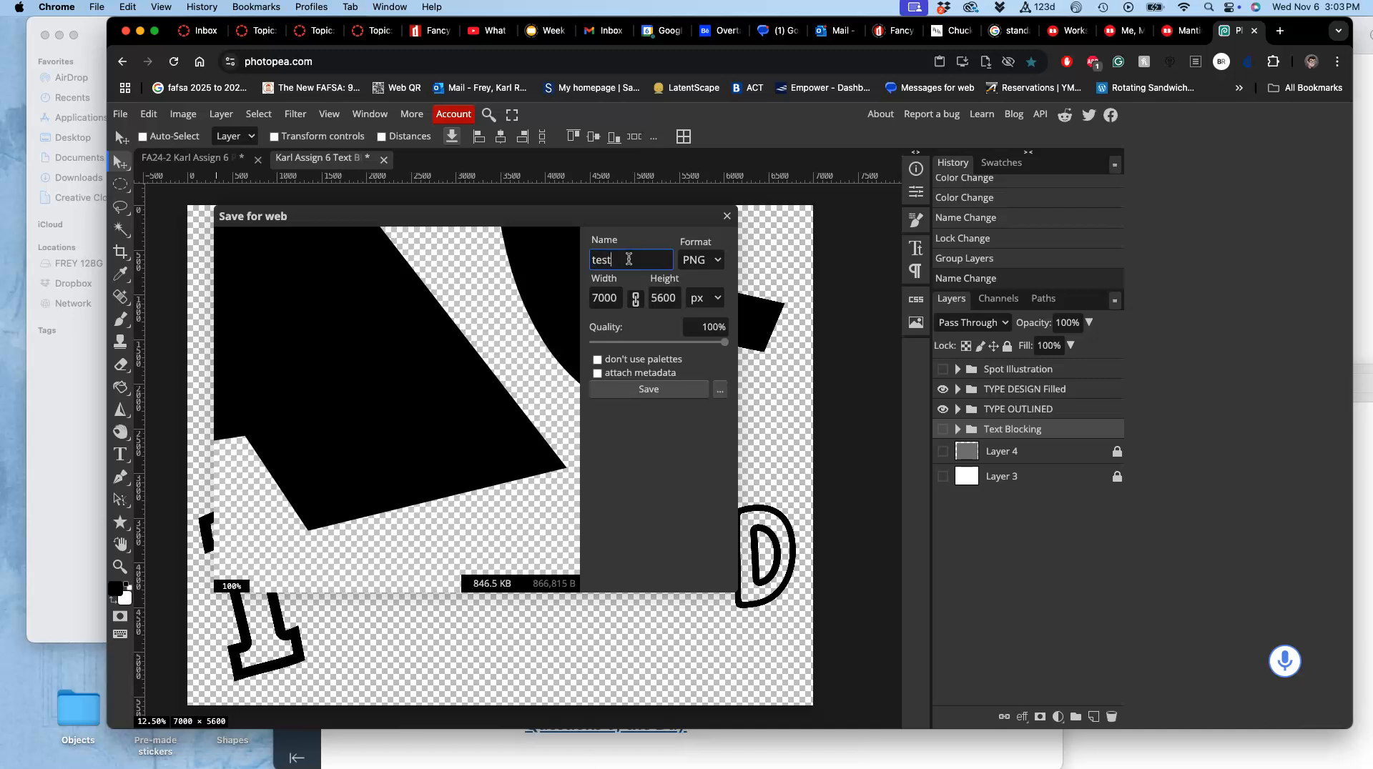
left_click(650, 390)
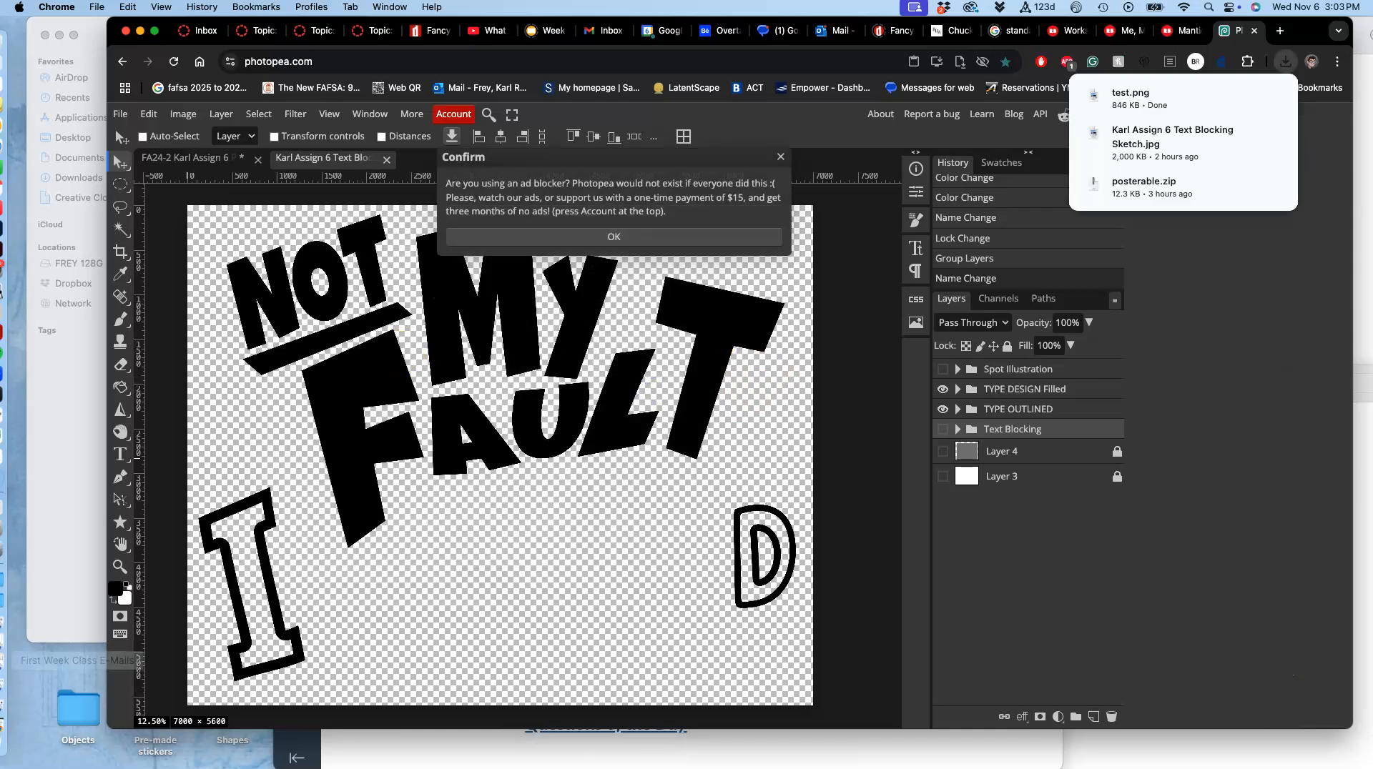
Open the exported test.png from the Downloads folder in Adobe Illustrator.
left_click(17, 603)
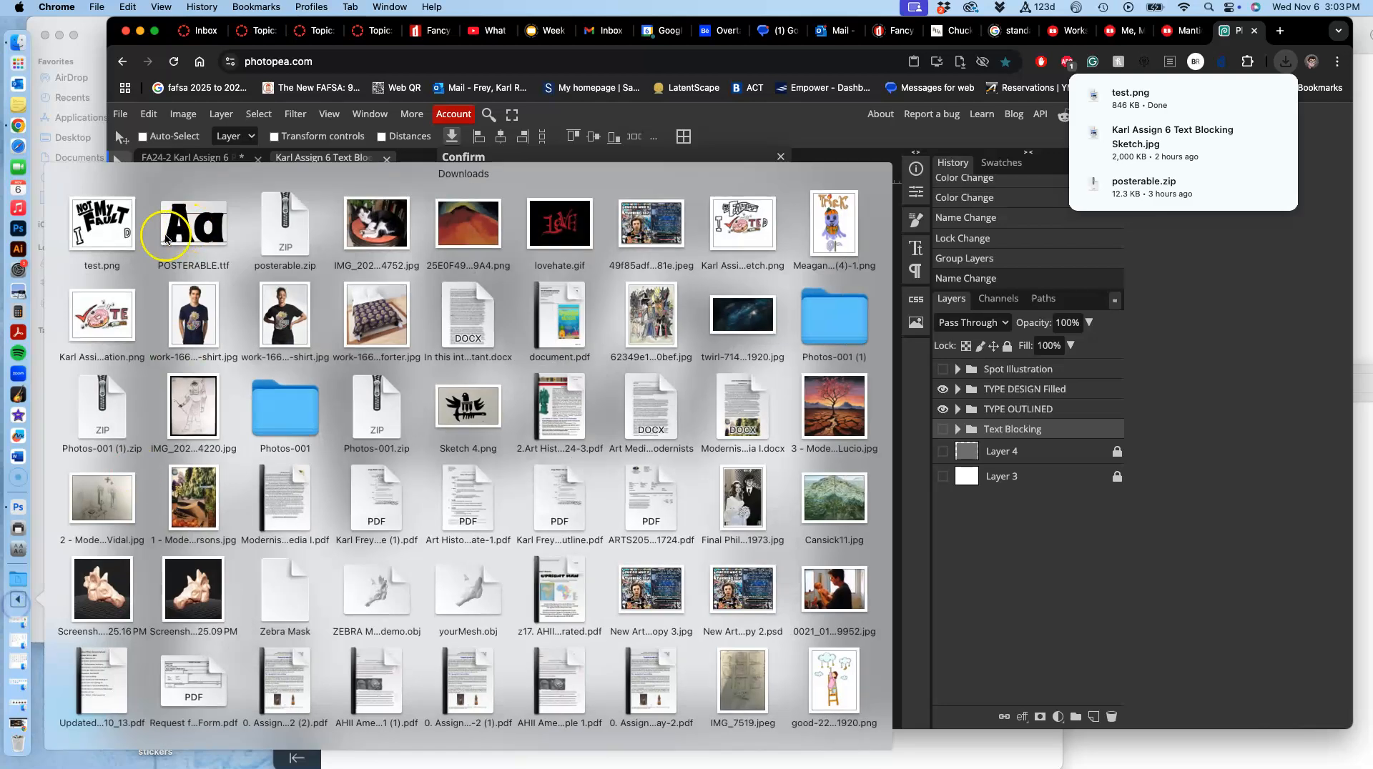
left_click_drag(104, 225, 14, 251)
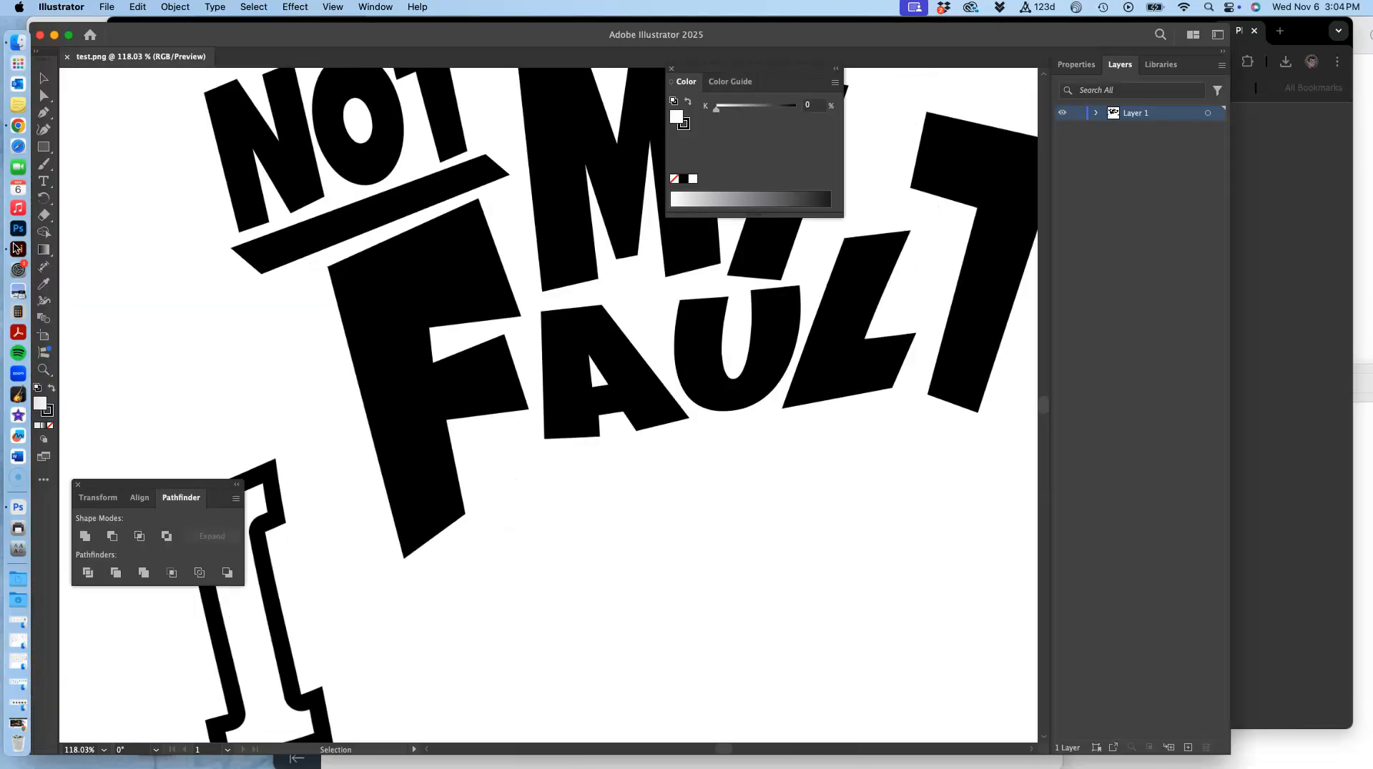
Scale the lettering image down proportionally about its centre so it fits inside the artboard, and deselect it.
key("super+minus")
key("super+minus")
key("super+minus")
key("super+minus")
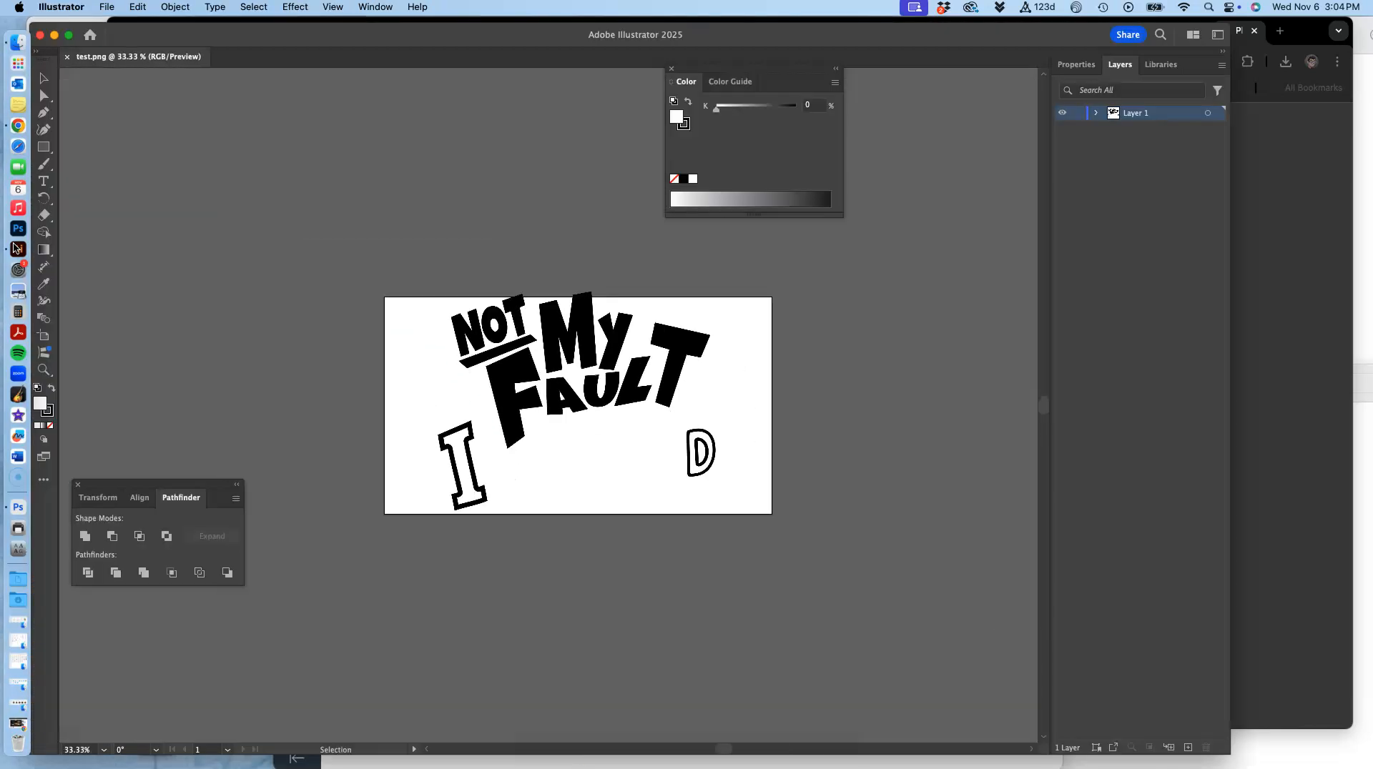
left_click(545, 331)
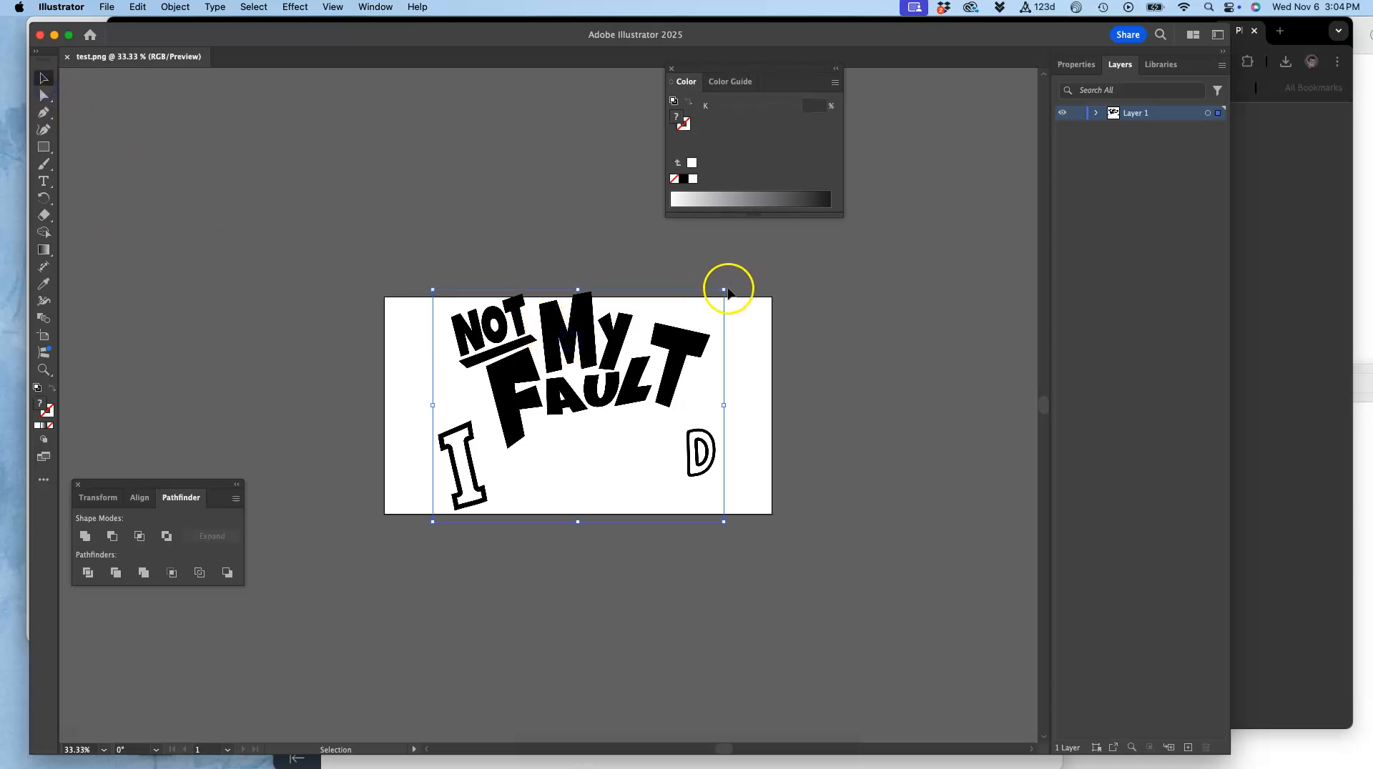
left_click_drag(723, 291, 706, 300)
left_click(772, 319)
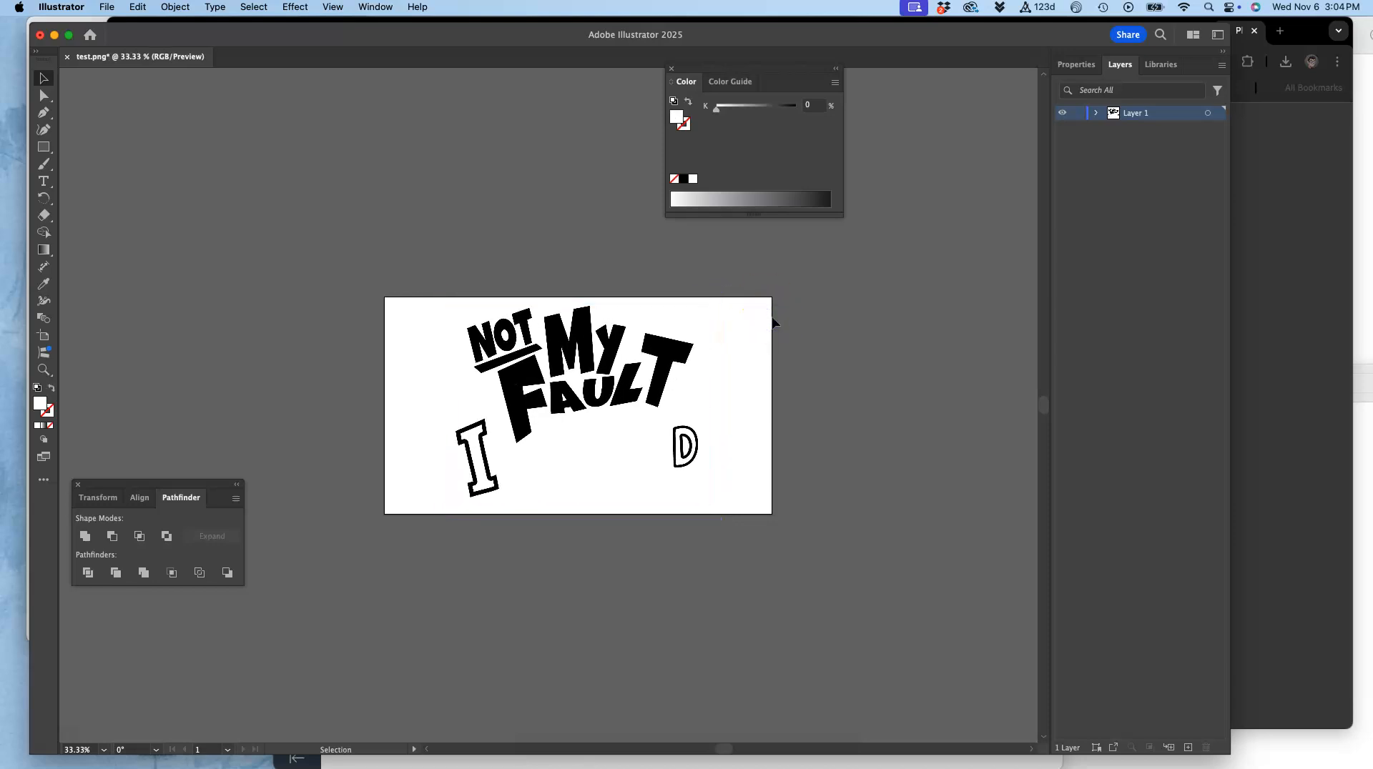
Examine the edges of the lettering image at high magnification.
scroll(773, 321, "up", 10)
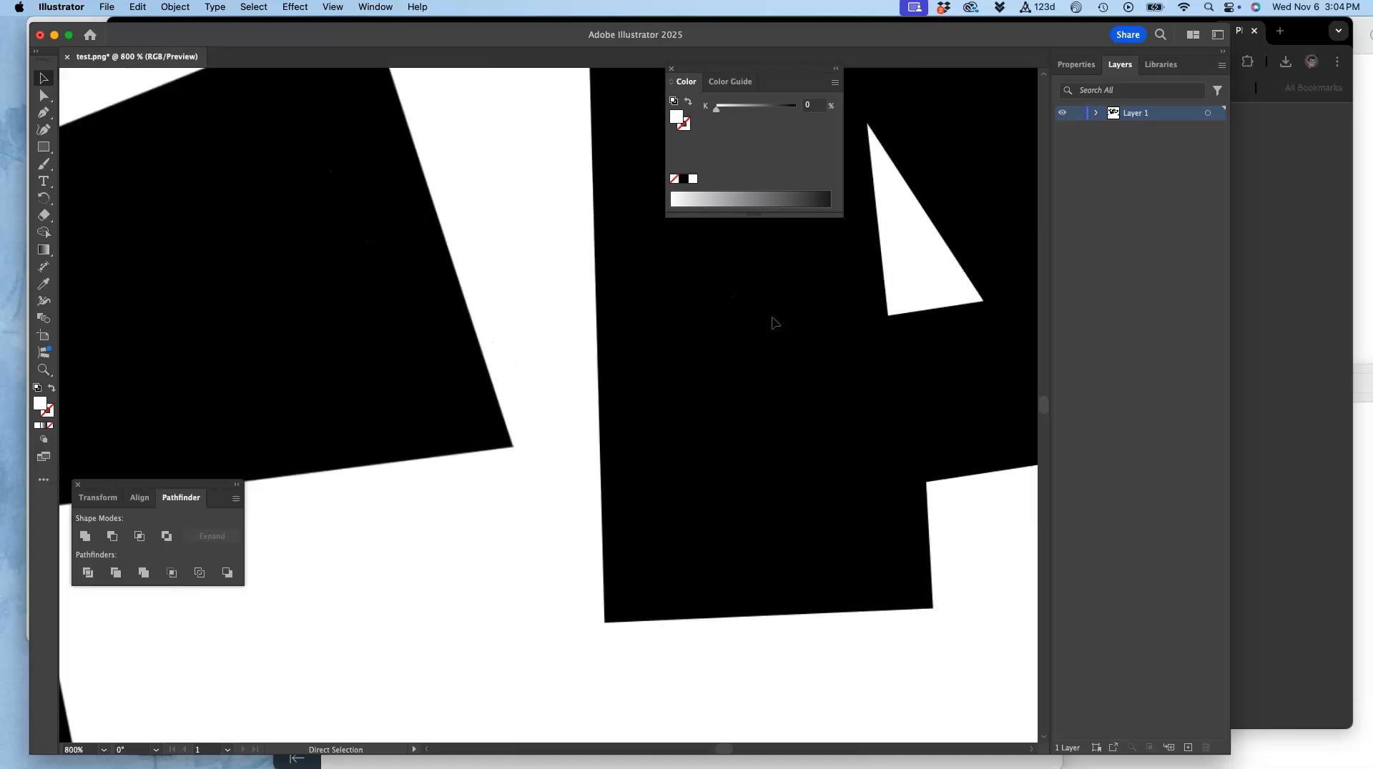
scroll(773, 322, "up", 2)
scroll(774, 324, "down", 12)
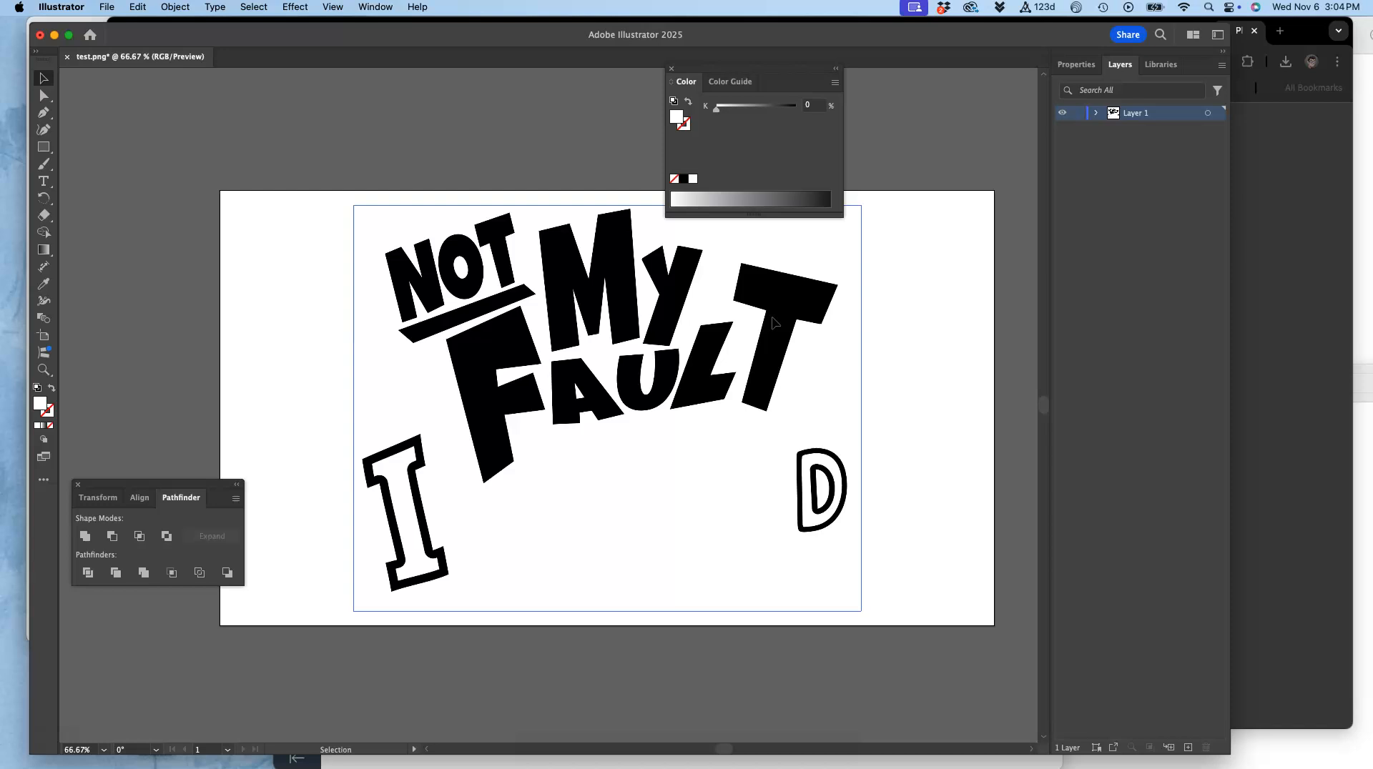
scroll(812, 388, "up", 2)
scroll(813, 389, "right", 3)
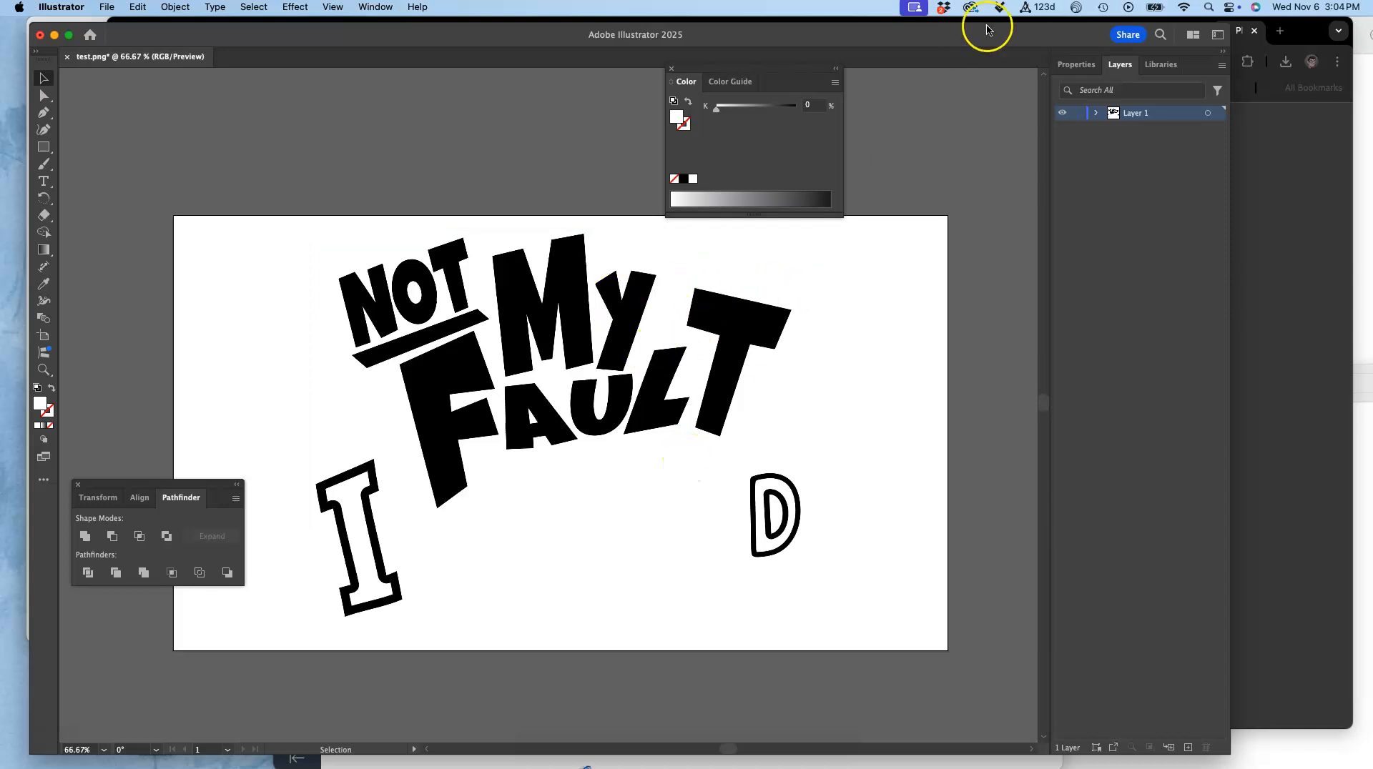
Select the lettering image and run Image Trace on it with the Black and White Logo preset.
left_click(1061, 67)
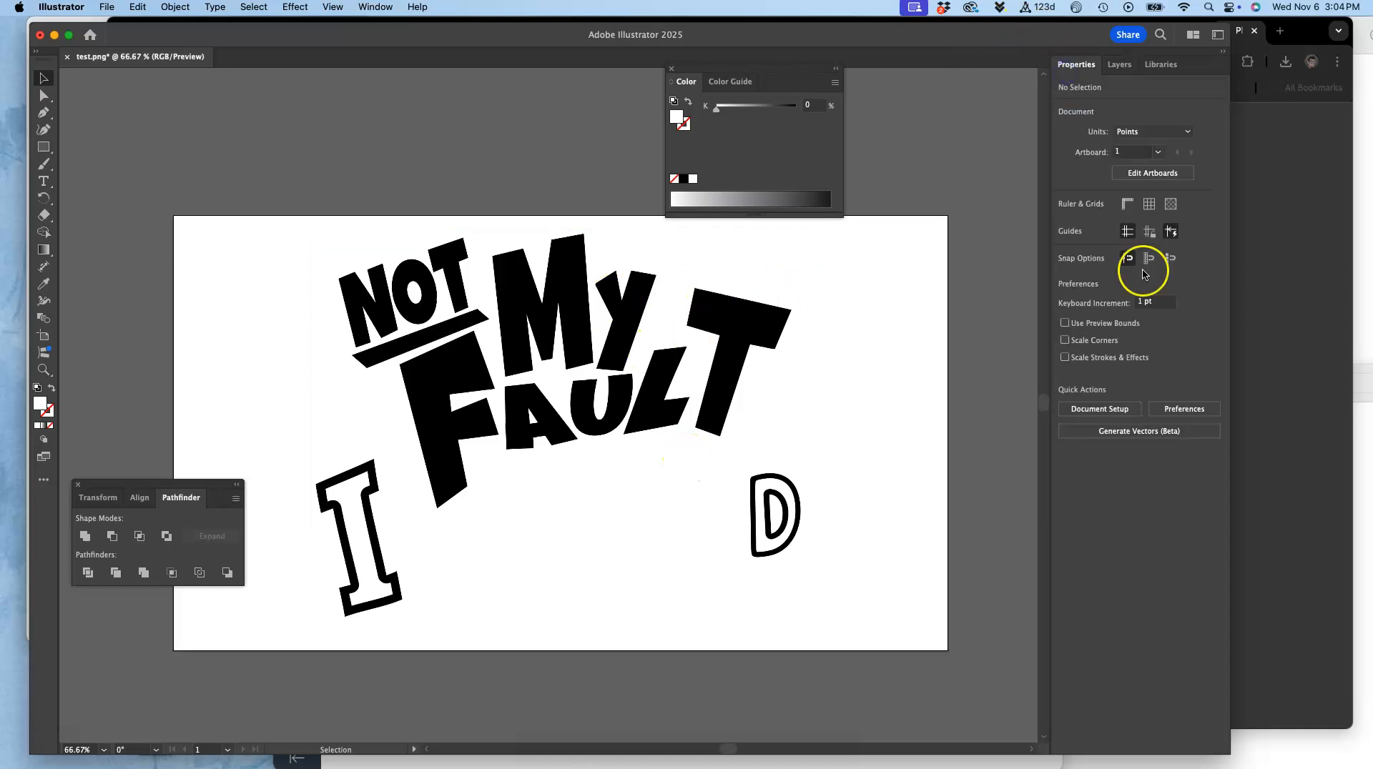
left_click(1184, 411)
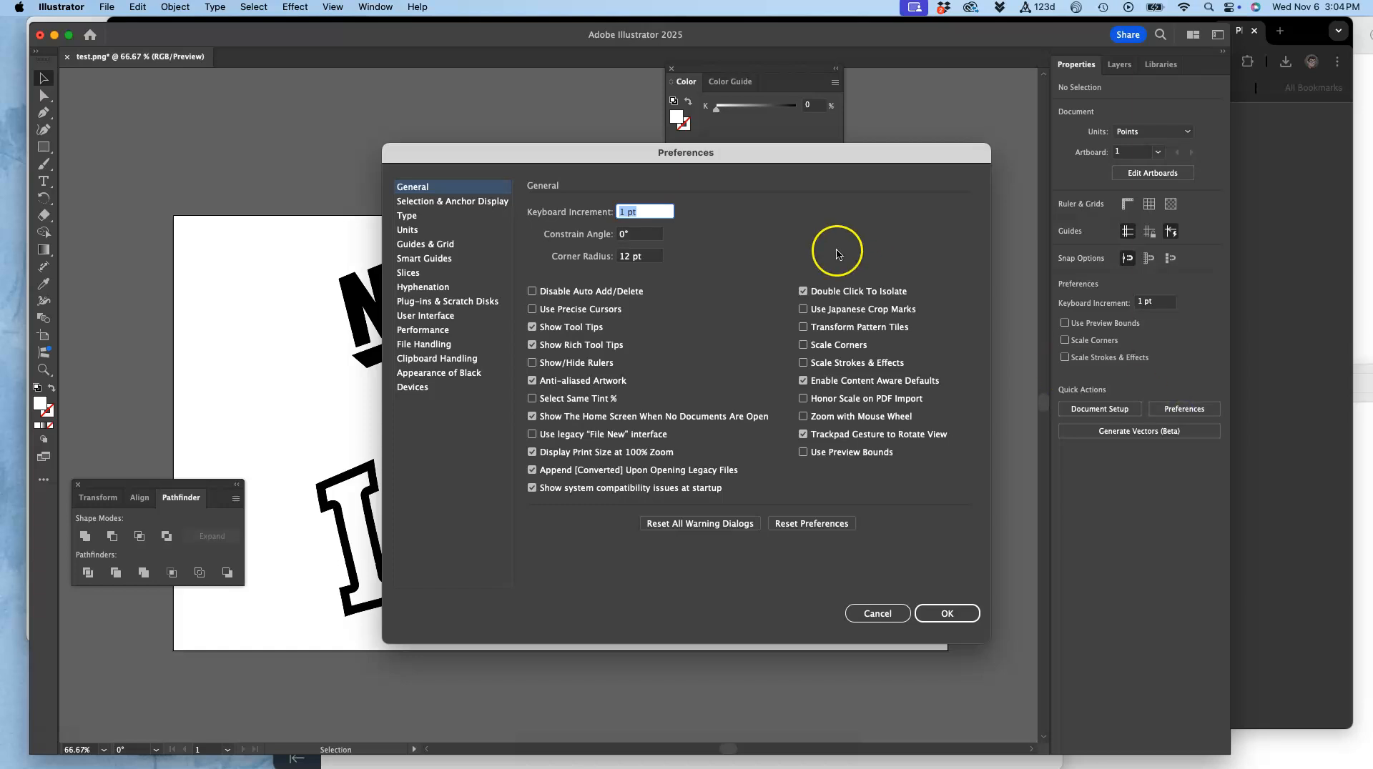
left_click(877, 613)
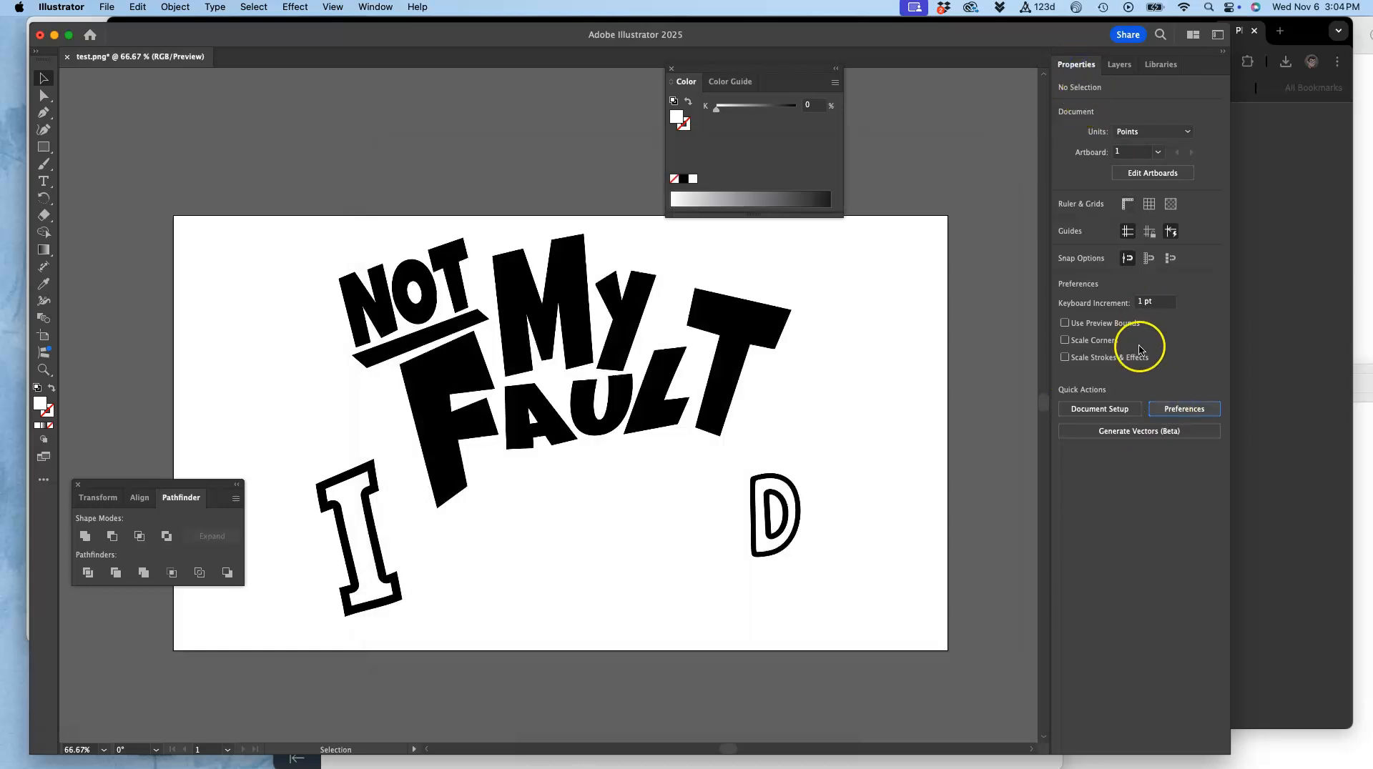
left_click(737, 377)
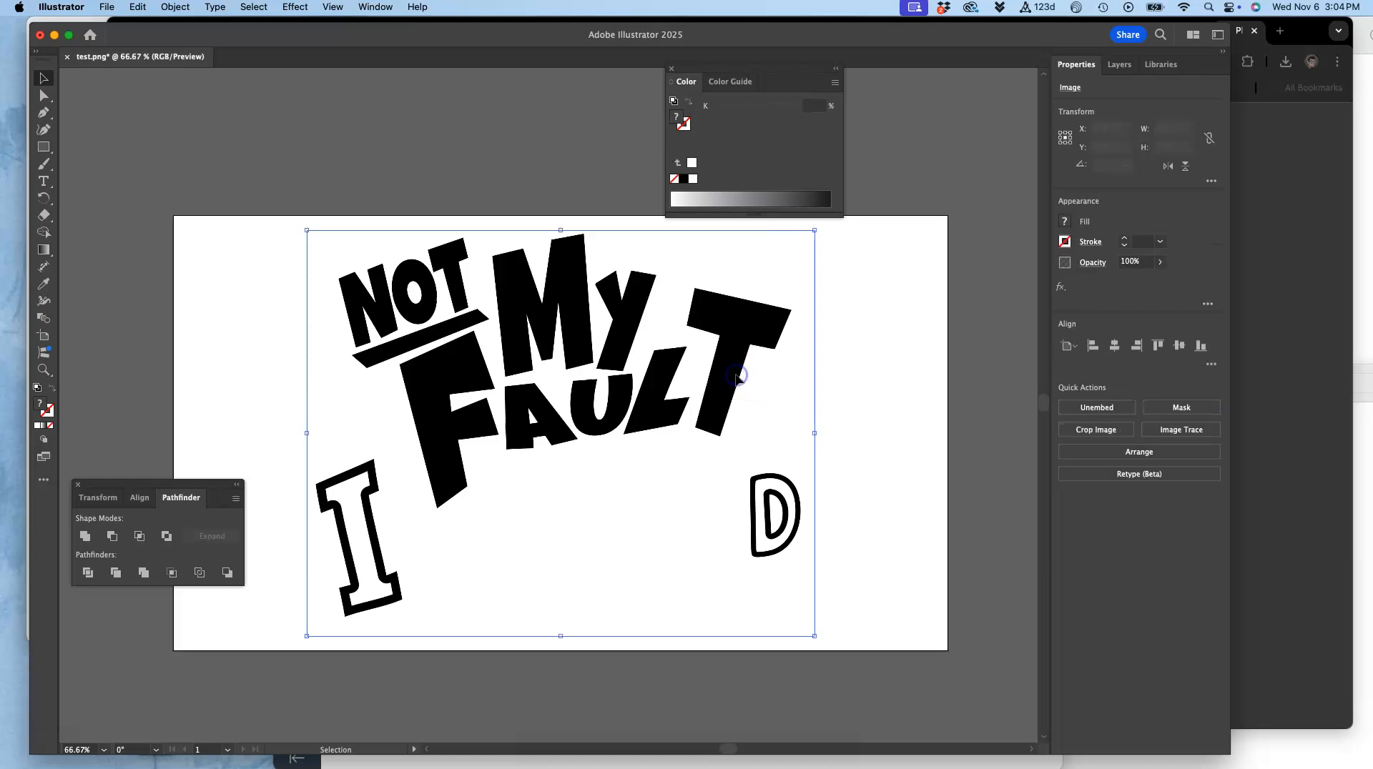
left_click(1201, 432)
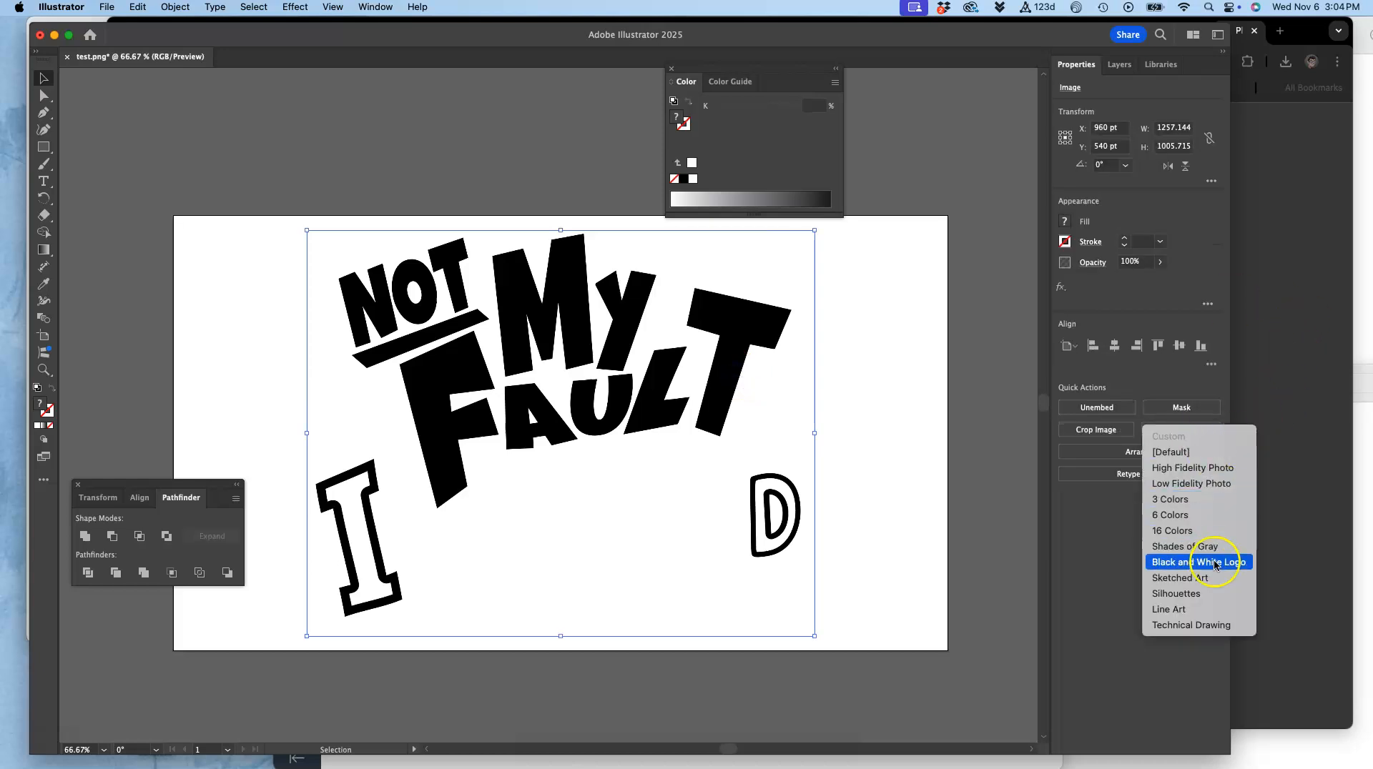
left_click(1213, 564)
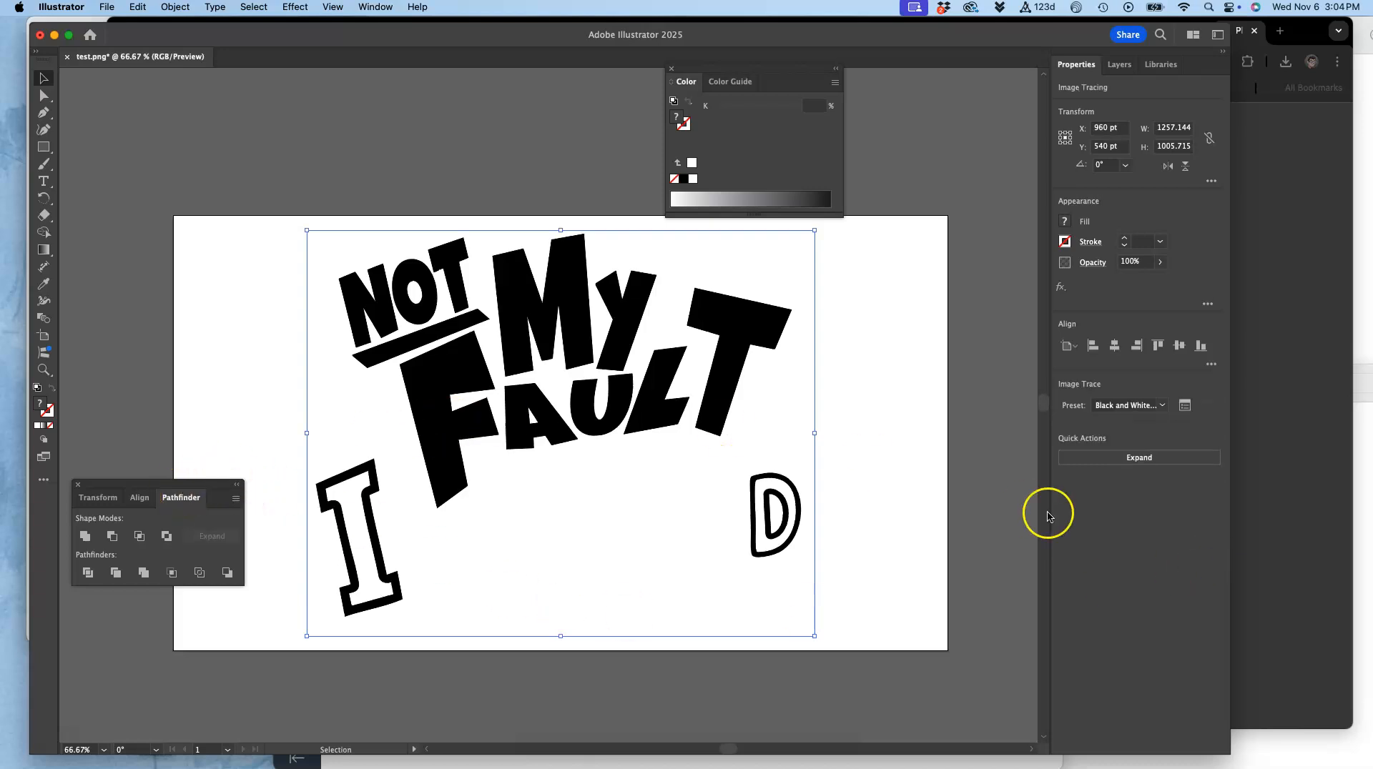
Show the advanced Image Trace settings and have the tracing ignore the white color.
left_click(1185, 405)
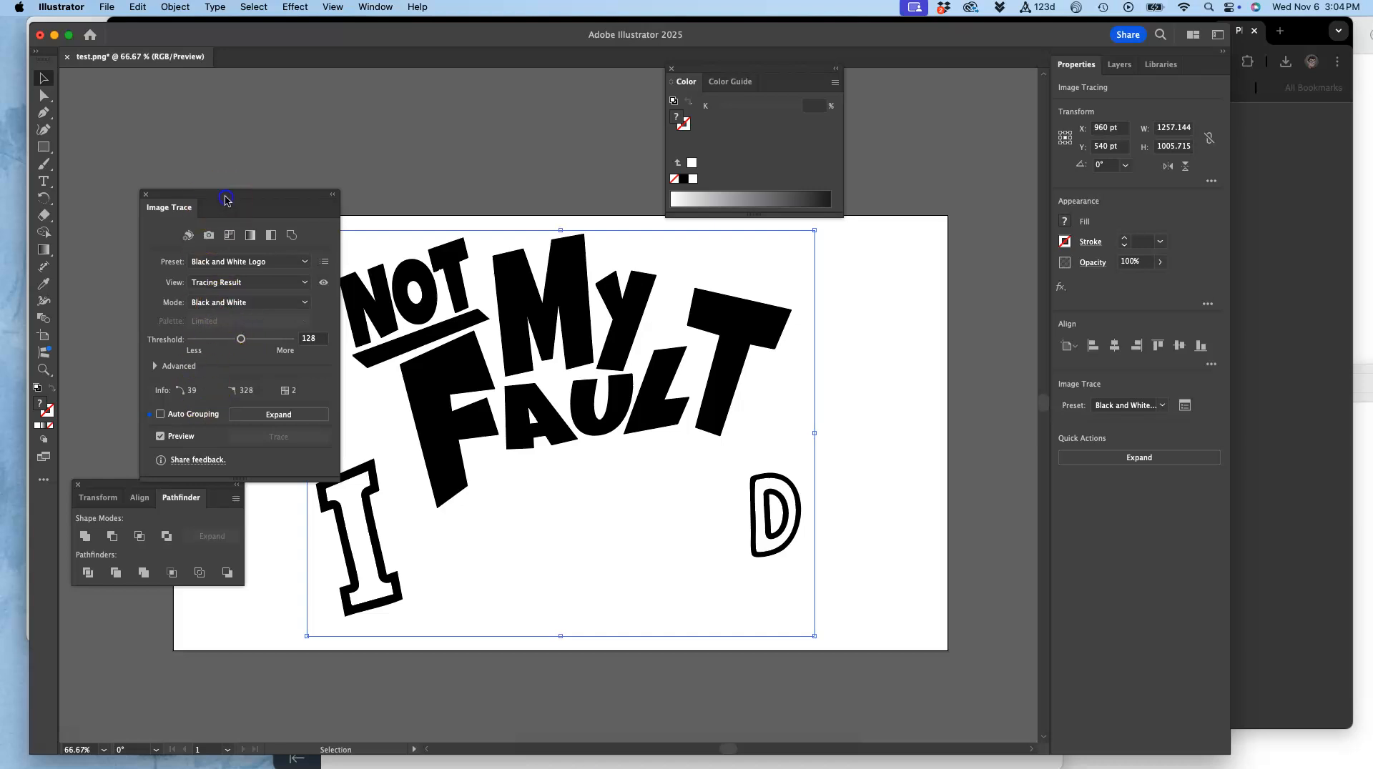
left_click_drag(226, 199, 170, 115)
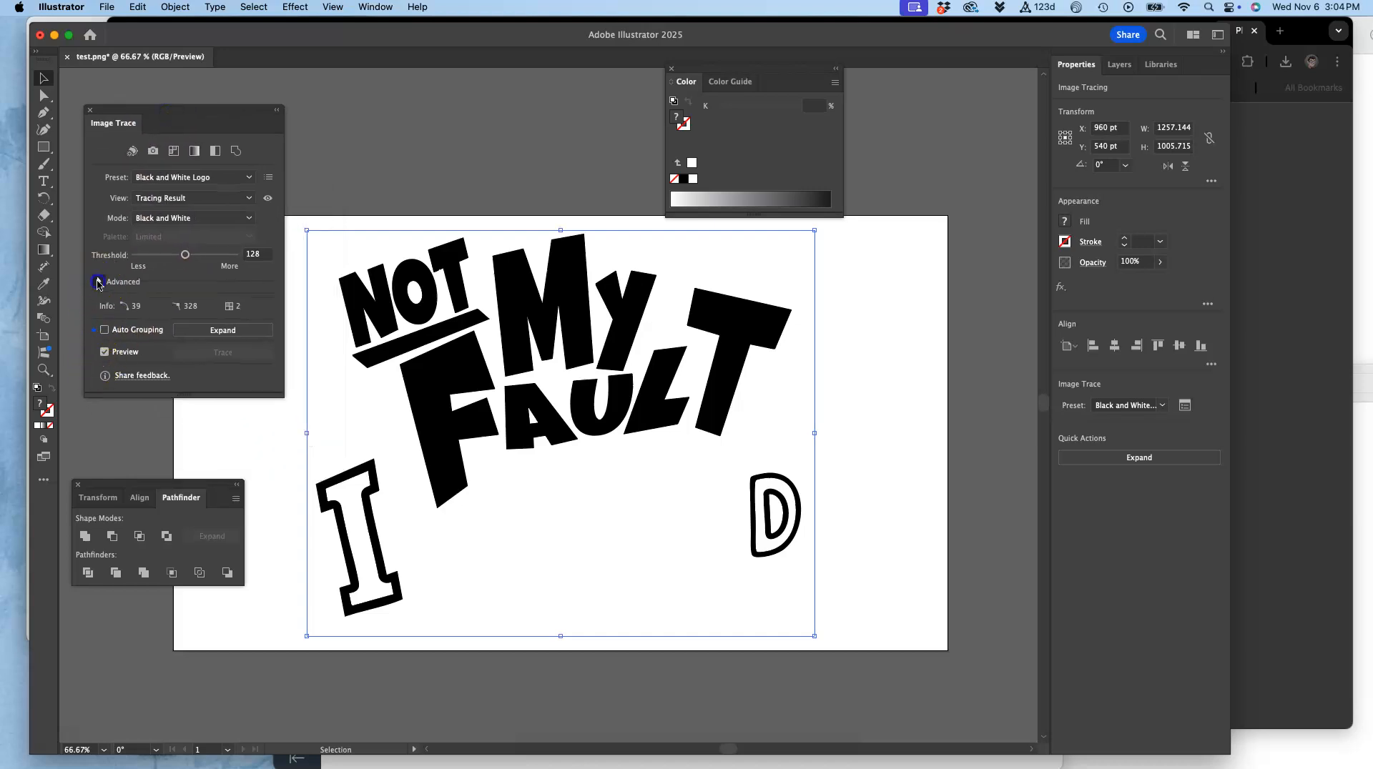
left_click(99, 283)
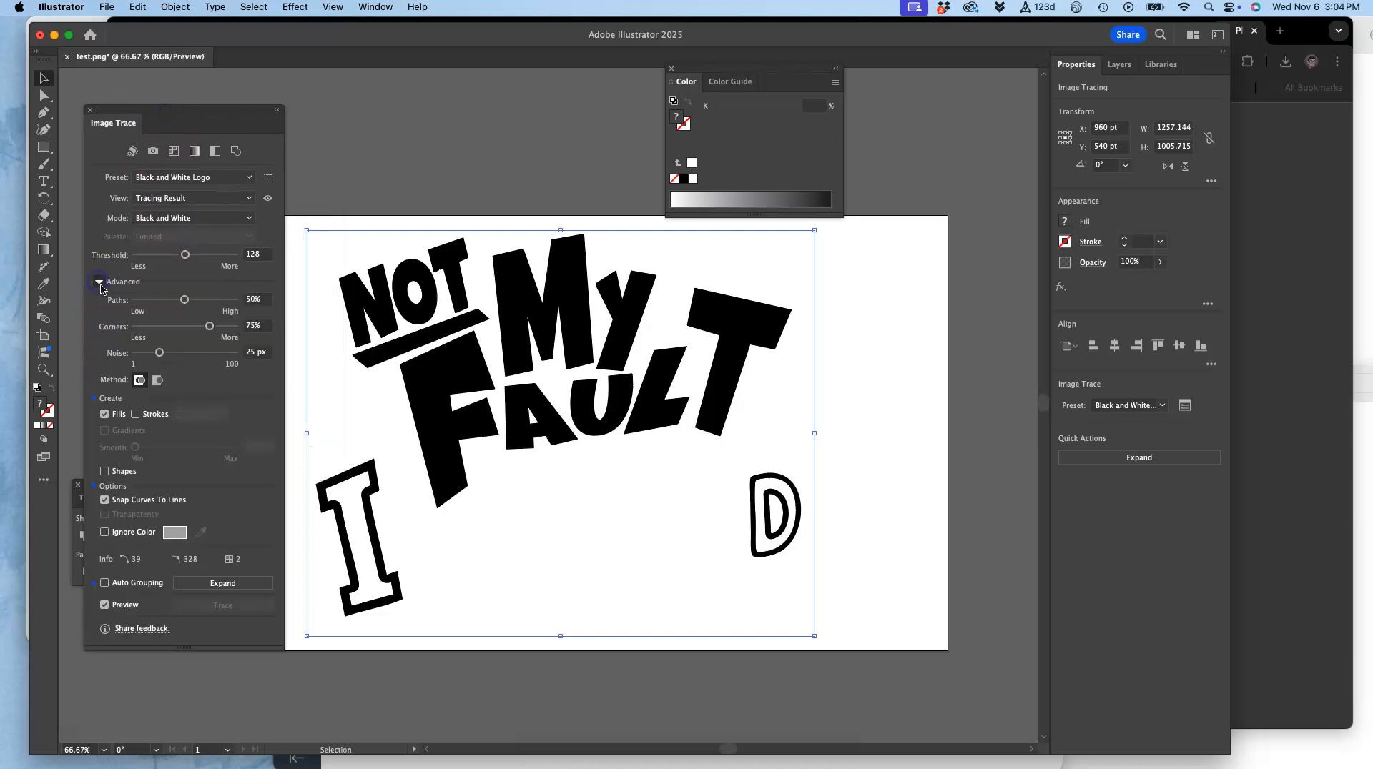
left_click(105, 533)
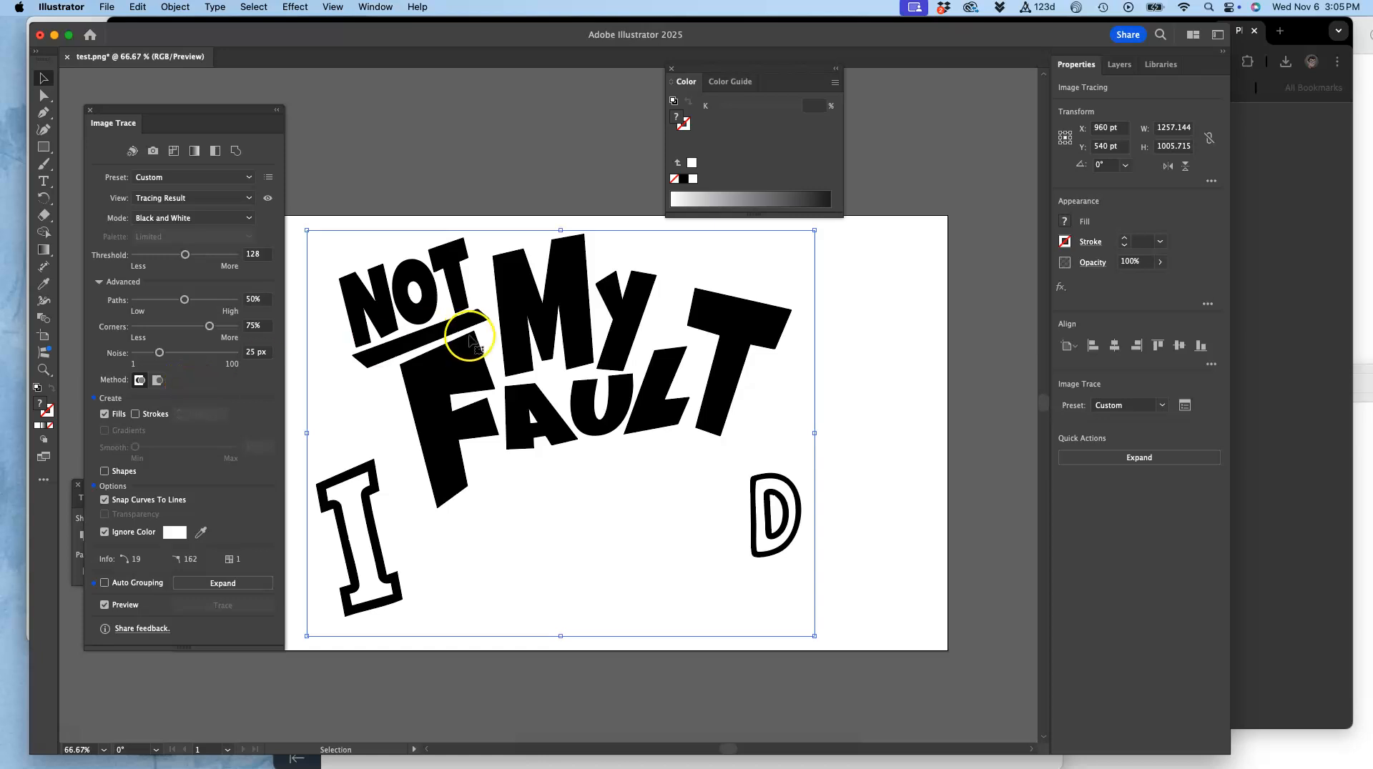
Examine the traced letter edges up close around the A and U of FAULT.
key("super+plus")
key("super+plus")
key("super+plus")
key("super+plus")
key("super+plus")
key("super+plus")
key("super+plus")
key("super+plus")
key("super+plus")
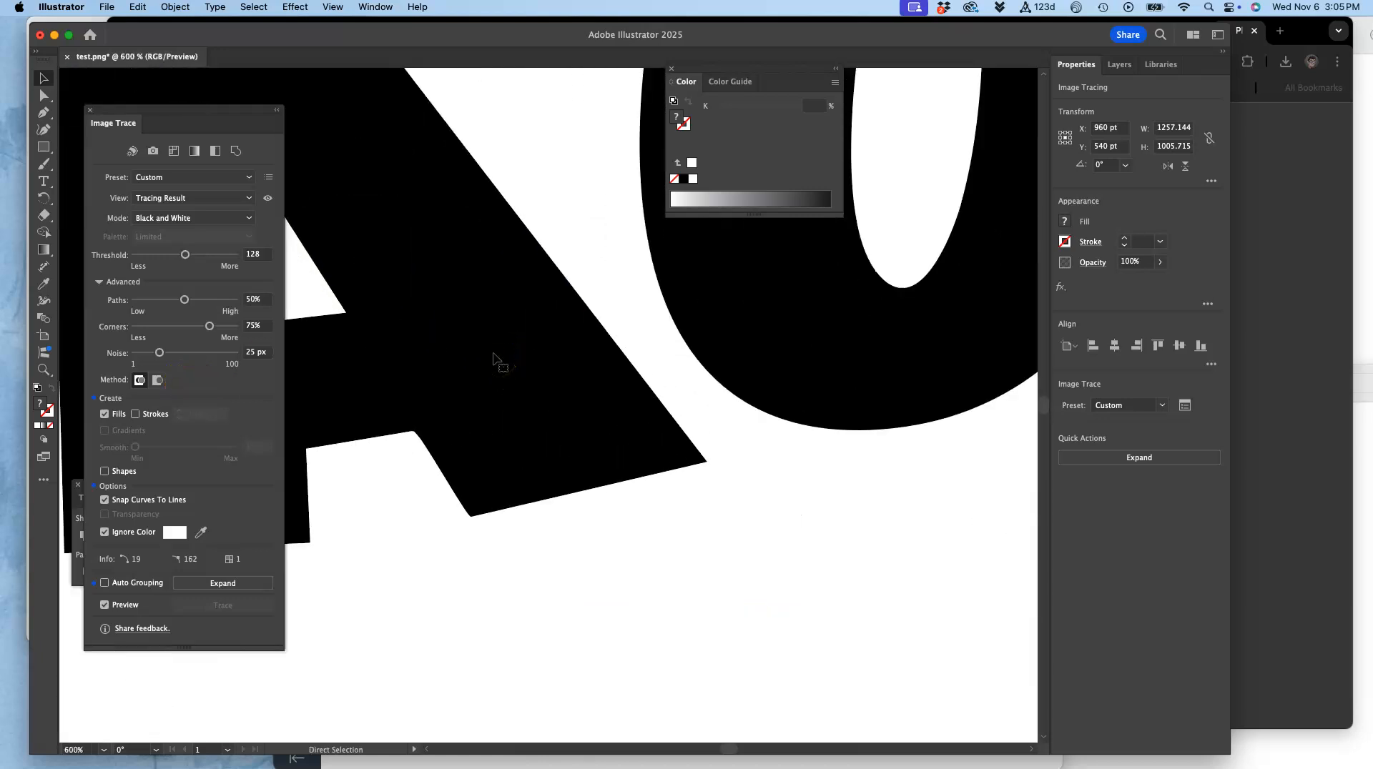
key("super+minus")
key("super+minus")
key("super+minus")
key("super+minus")
key("super+minus")
key("super+minus")
key("super+minus")
key("super+minus")
key("super+minus")
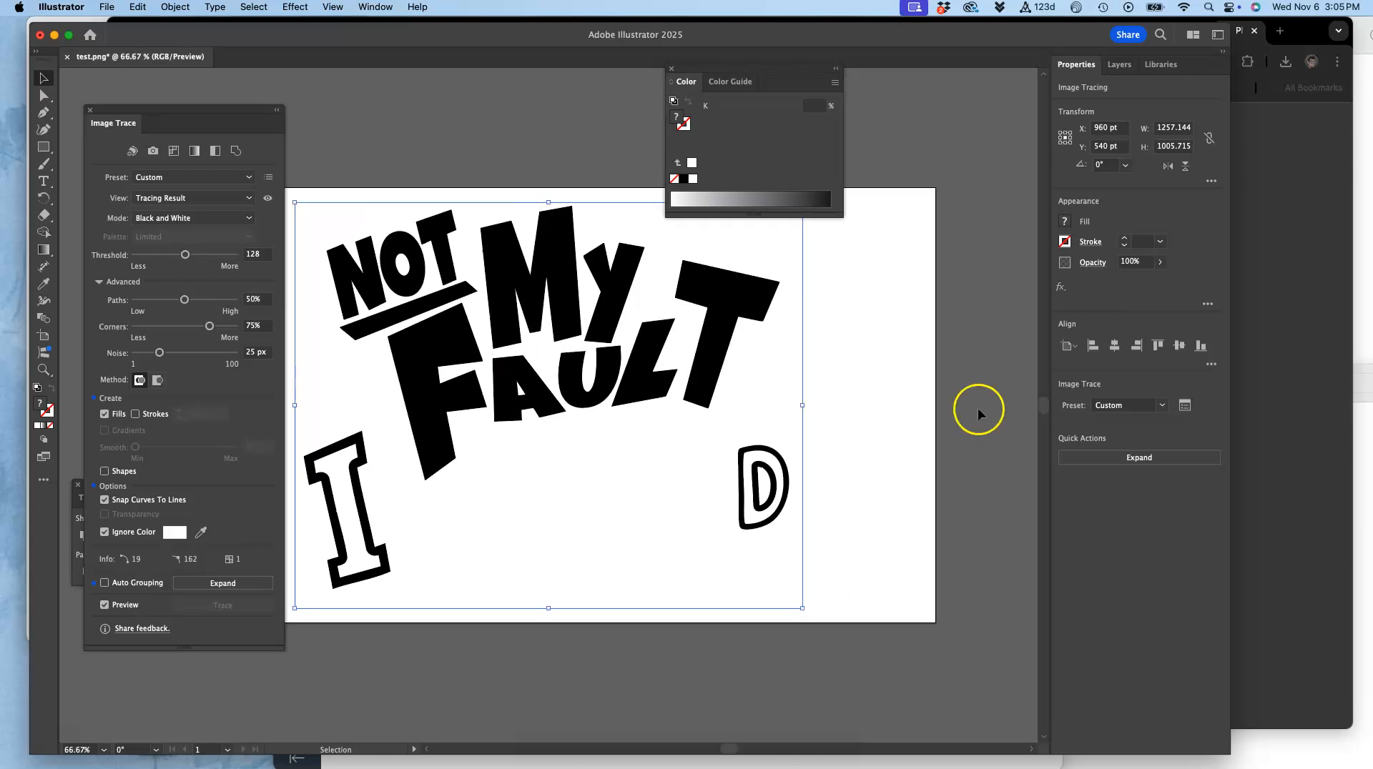
Expand the tracing into vector paths and use Direct Selection to move the lettering group to about X 1011.5 pt, Y 542.8 pt.
left_click(1141, 458)
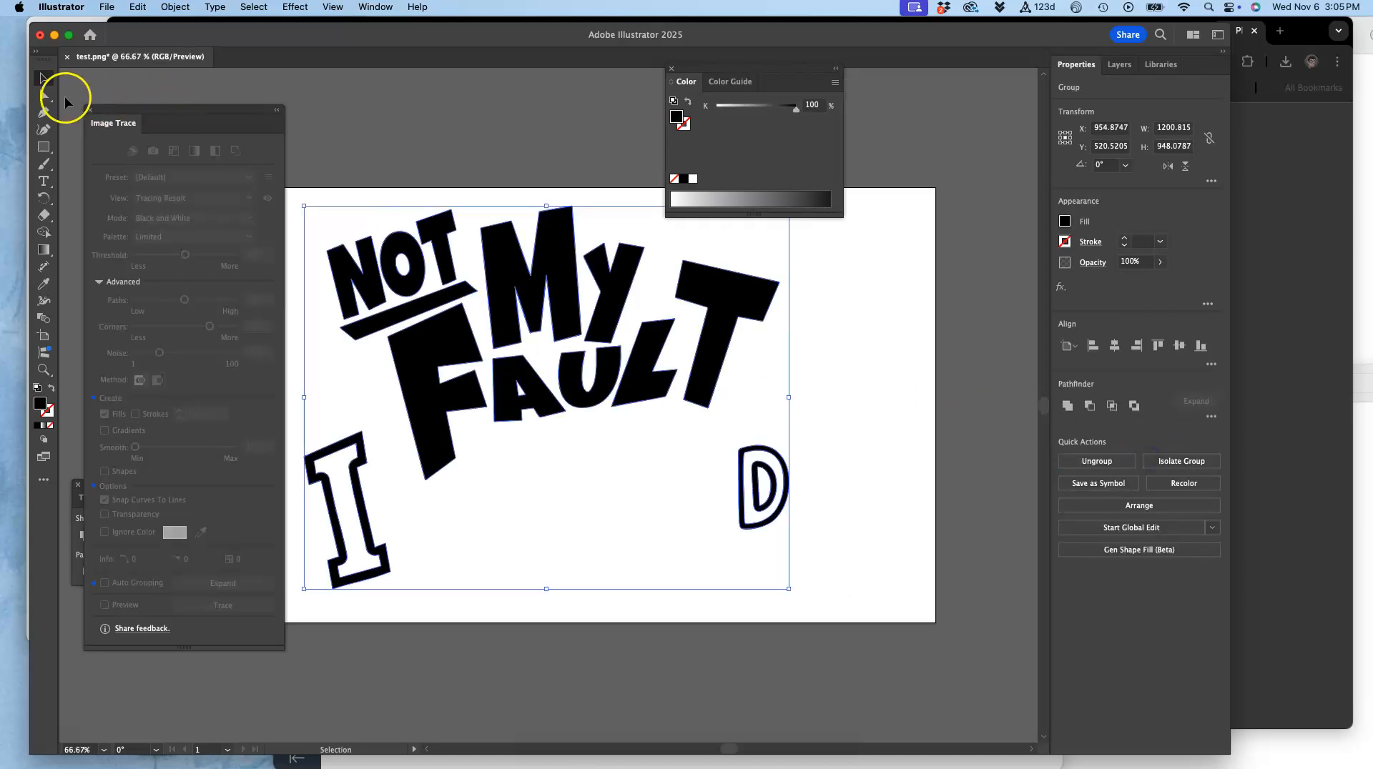
left_click(44, 95)
mouse_move(507, 274)
left_mouse_down()
mouse_move(518, 163)
mouse_move(512, 219)
mouse_move(540, 382)
mouse_move(533, 281)
left_mouse_up()
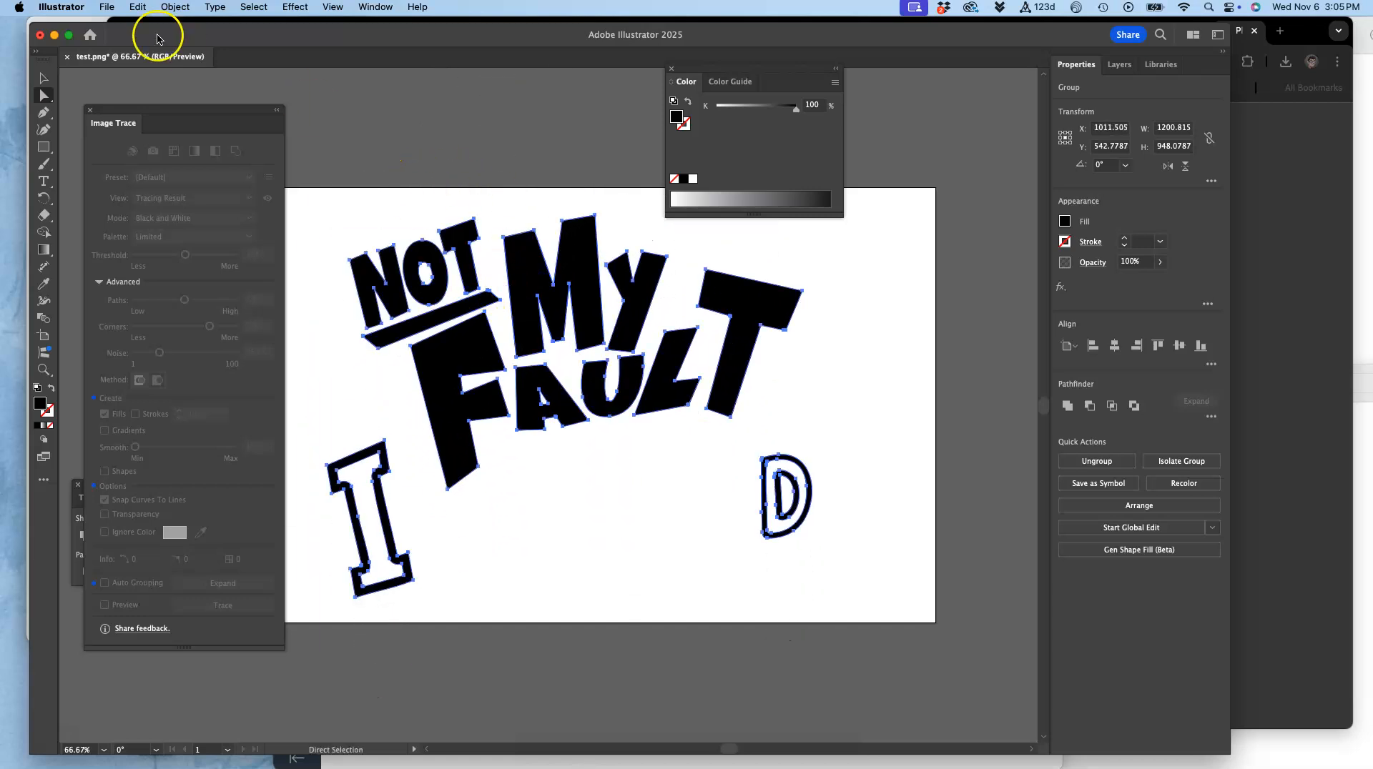
Save the document on the computer in Downloads as an Adobe Illustrator (ai) file, ending its name with Assign 6 Black Vector Type.
left_click(106, 9)
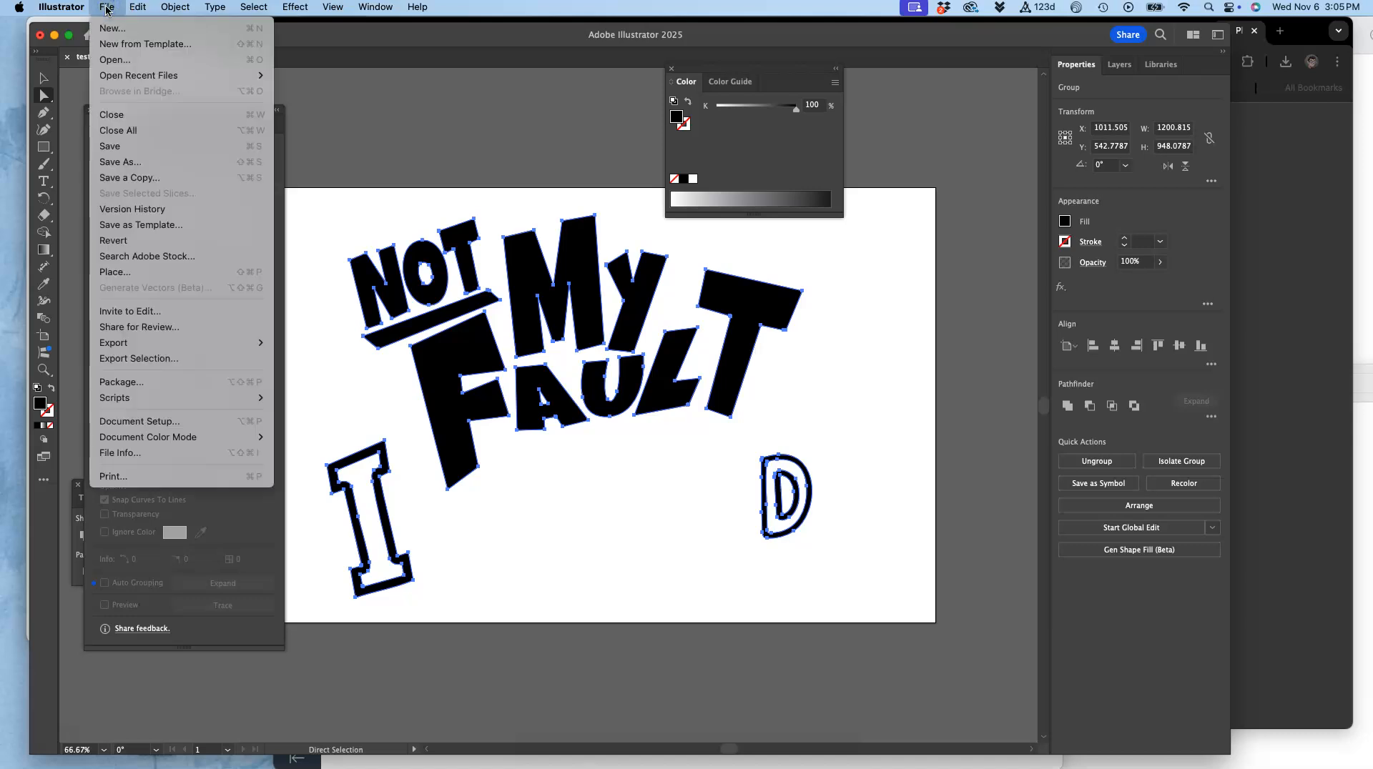
left_click(116, 162)
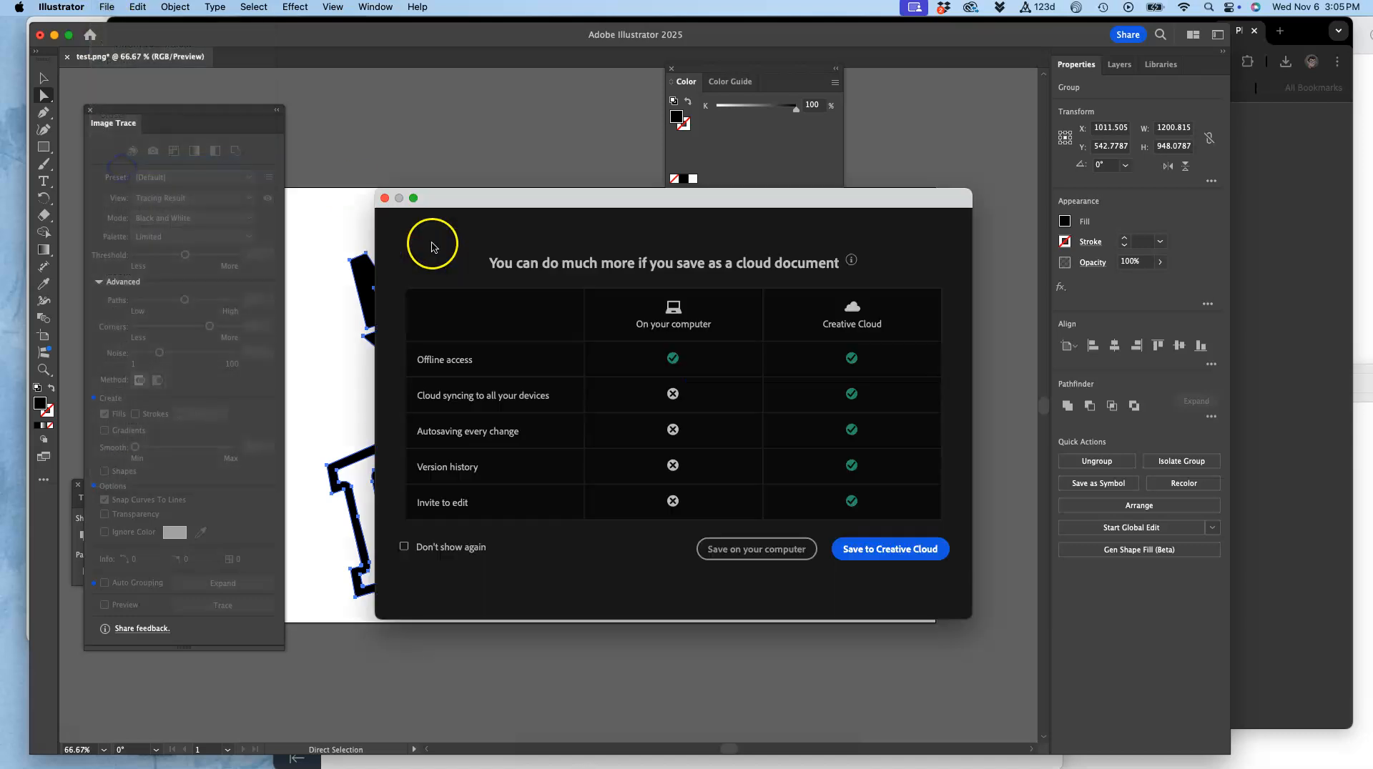
left_click(744, 548)
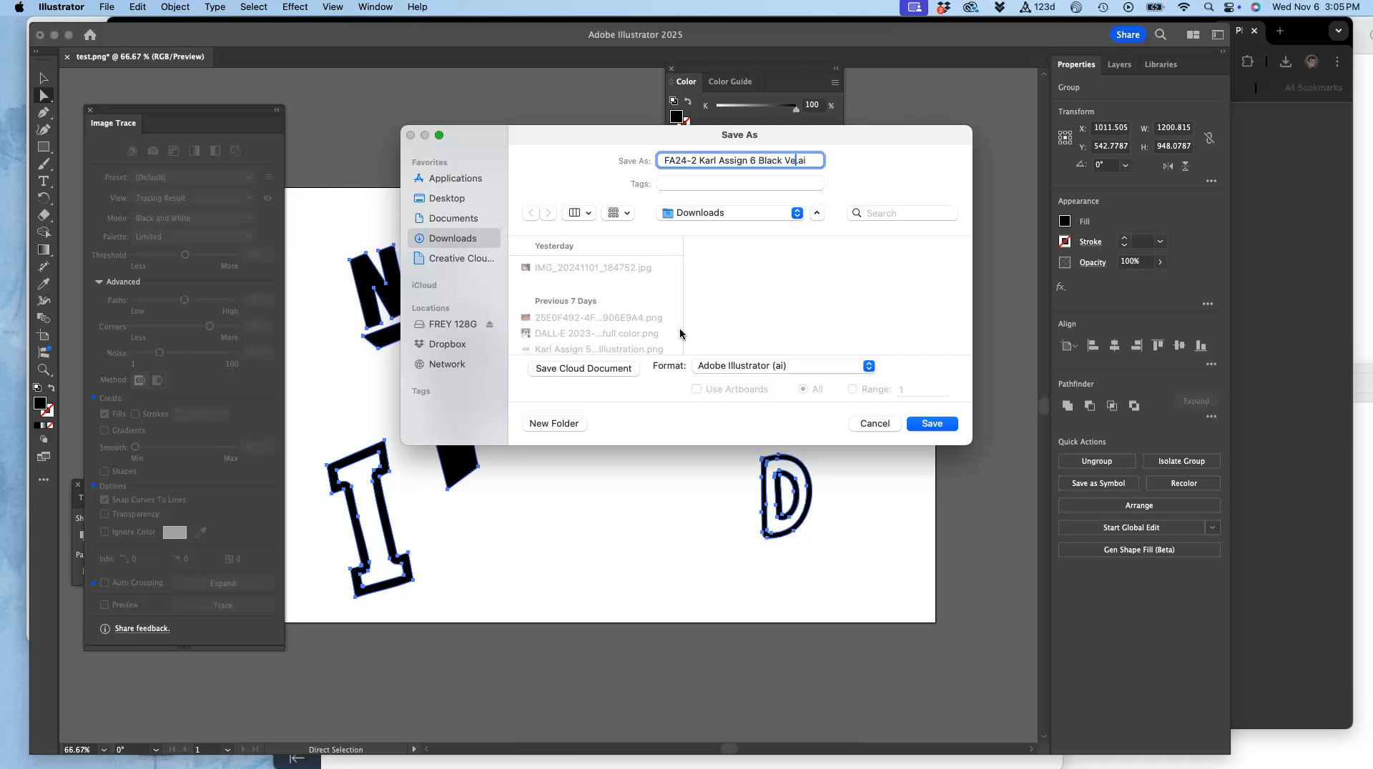
type("r Type")
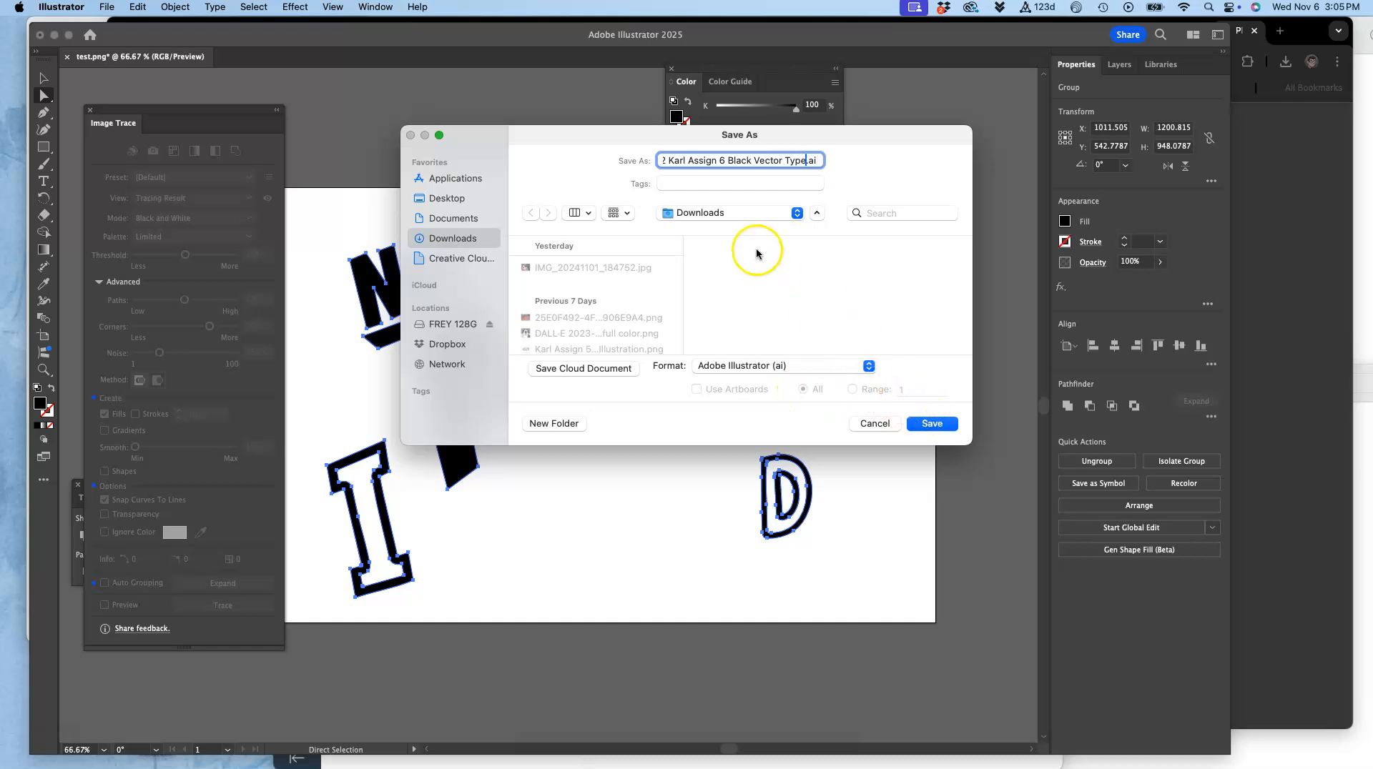
left_click(931, 424)
left_click(843, 600)
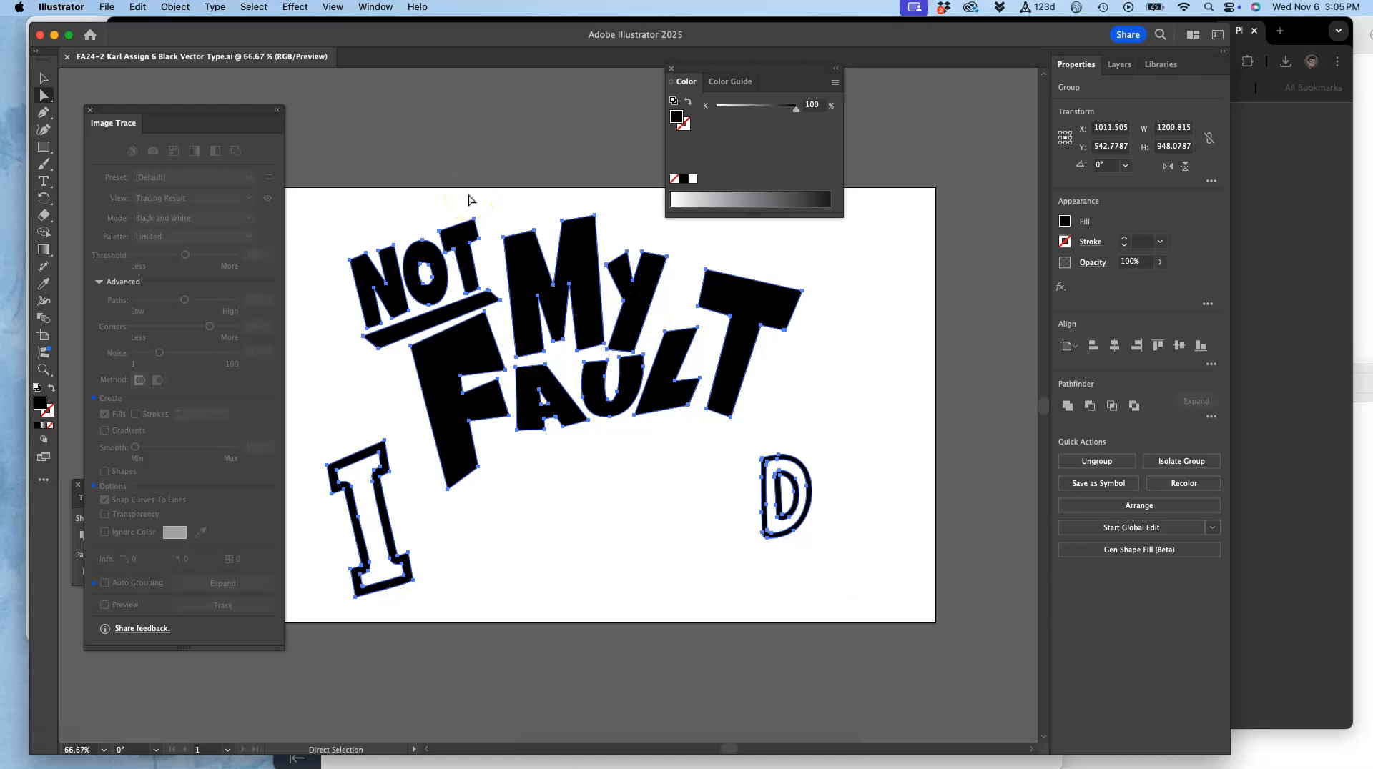
Save a copy of the lettering in SVG (svg) format to Downloads, using the SVG 1.1 profile.
left_click(106, 7)
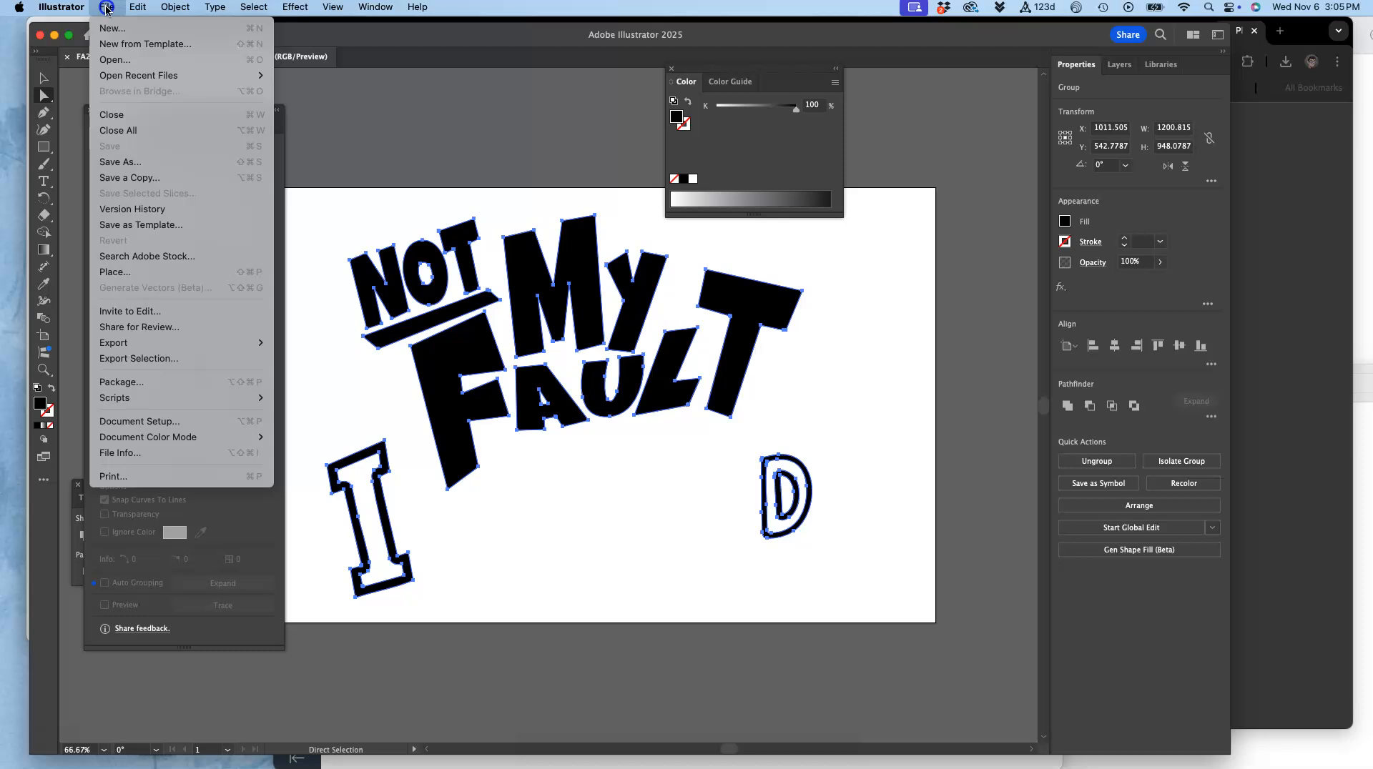
left_click(129, 177)
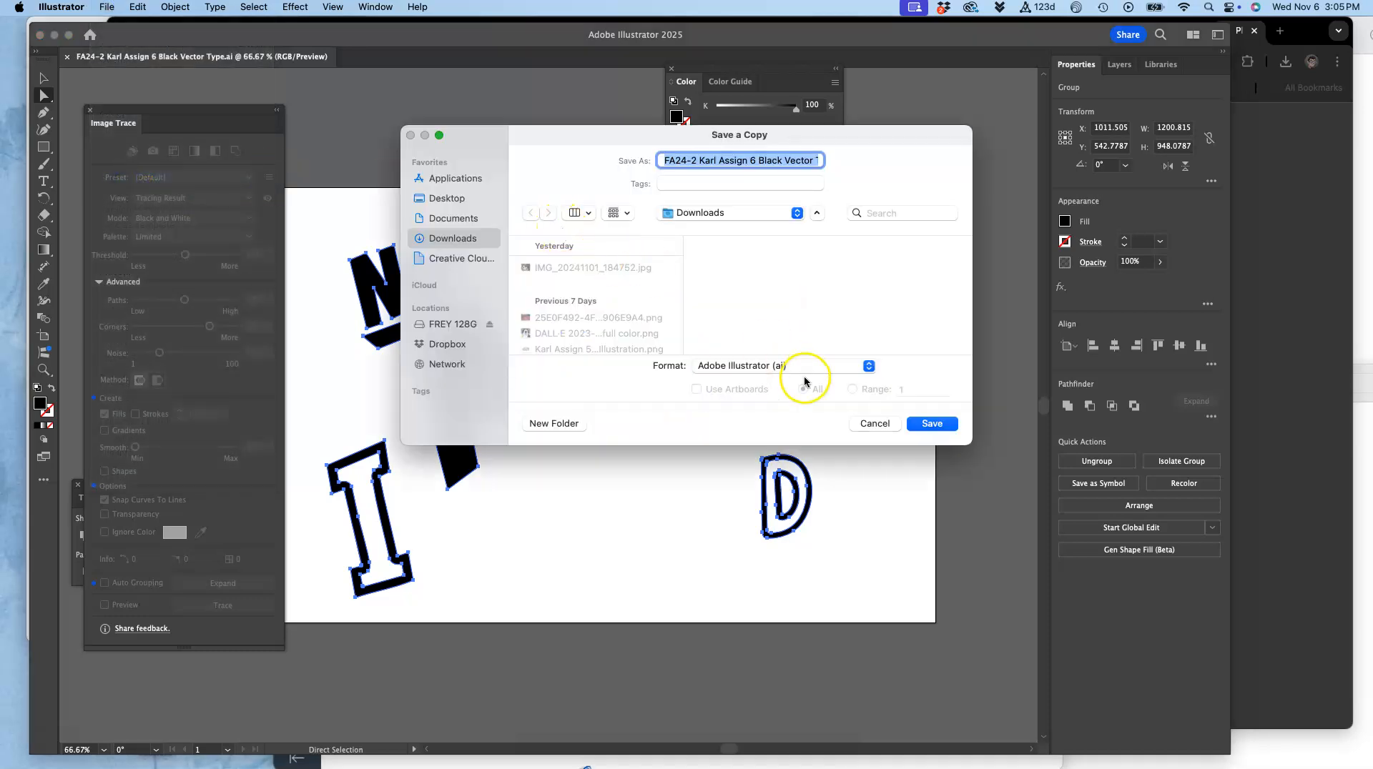
left_click(799, 366)
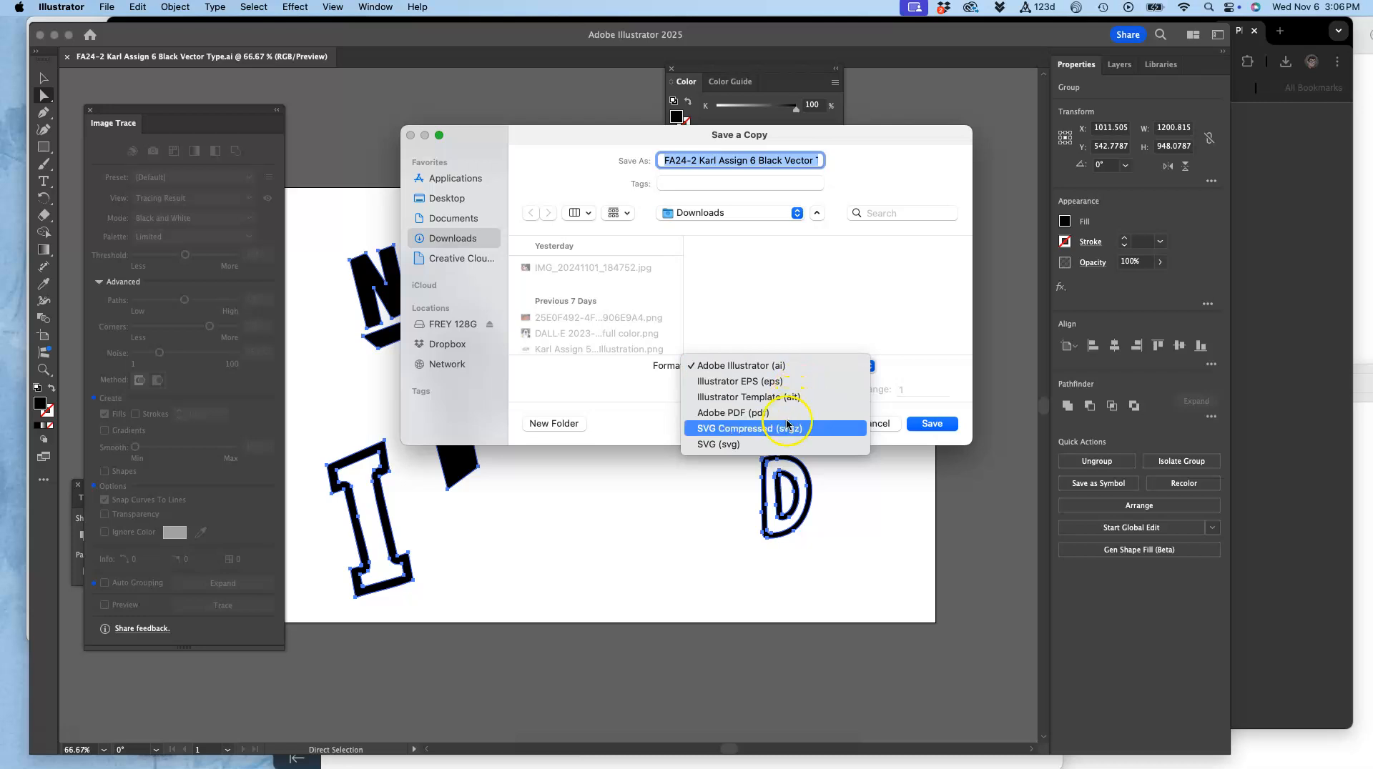
left_click(782, 444)
left_click(928, 426)
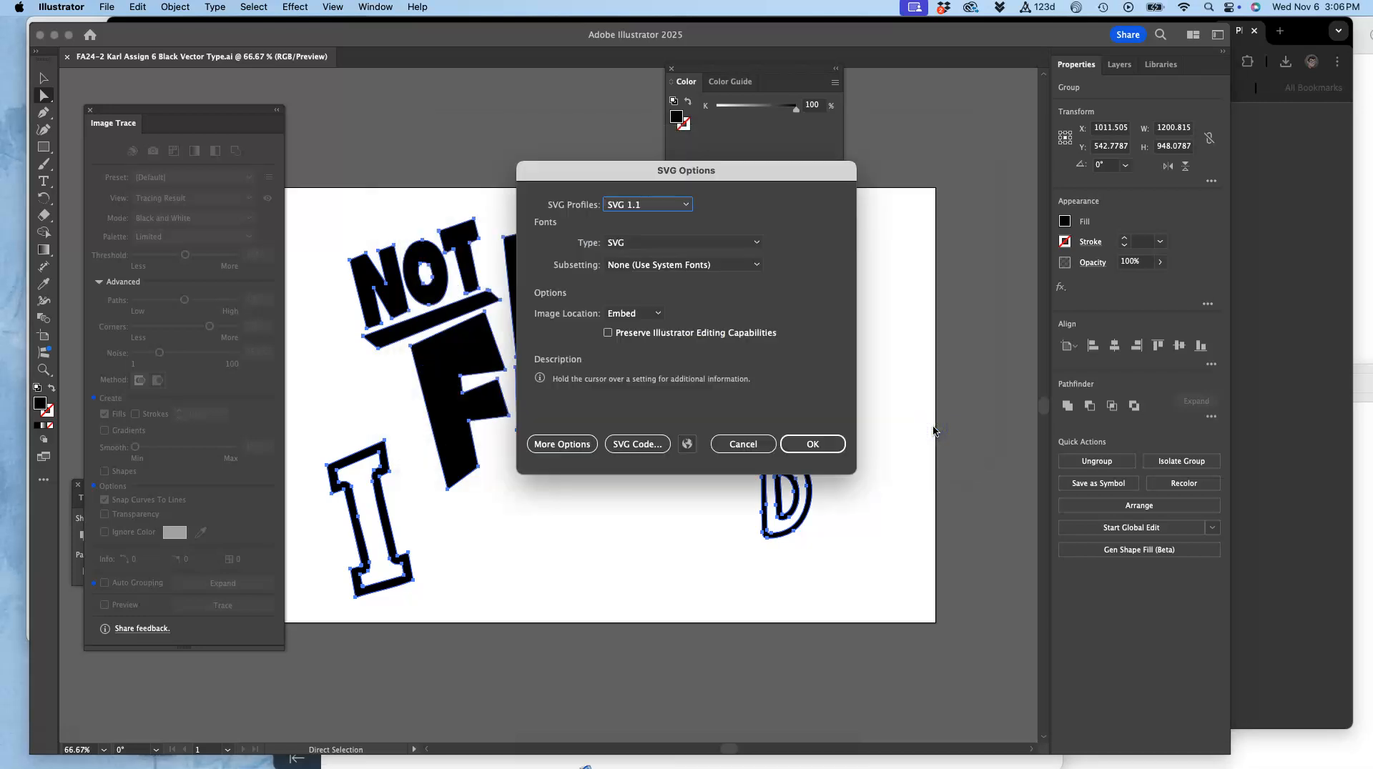
left_click(816, 444)
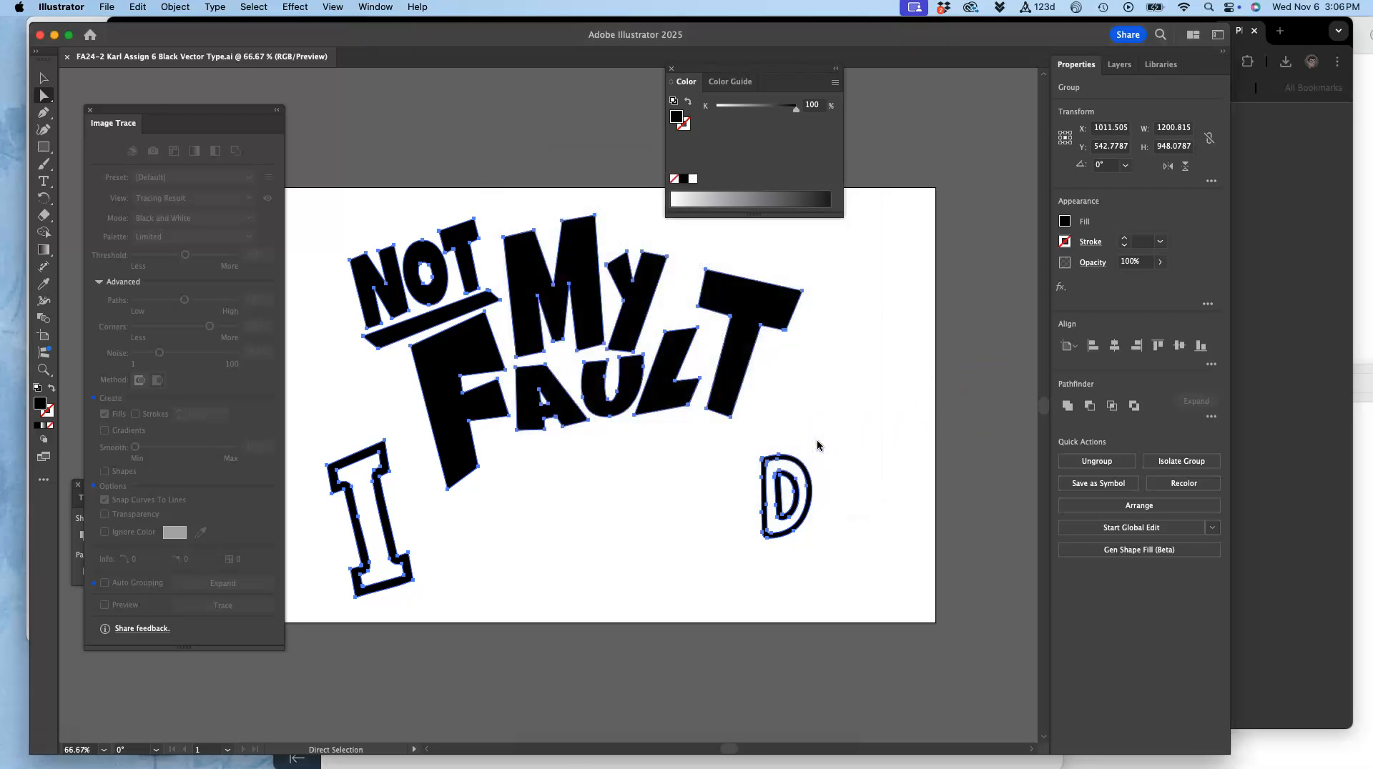
Save another copy of the lettering in Illustrator EPS (eps) format to Downloads, keeping the preset EPS options.
left_click_drag(300, 34, 293, 34)
left_click(107, 6)
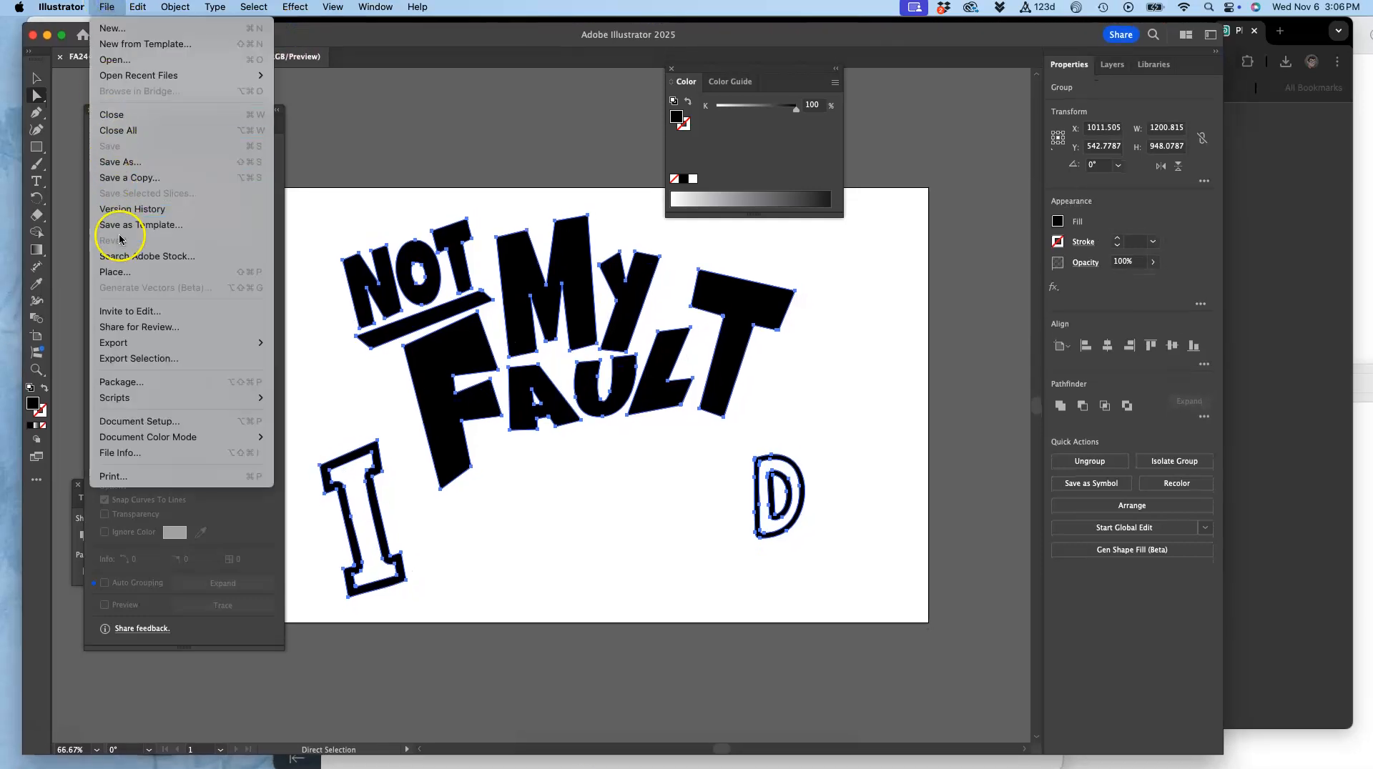
left_click(125, 179)
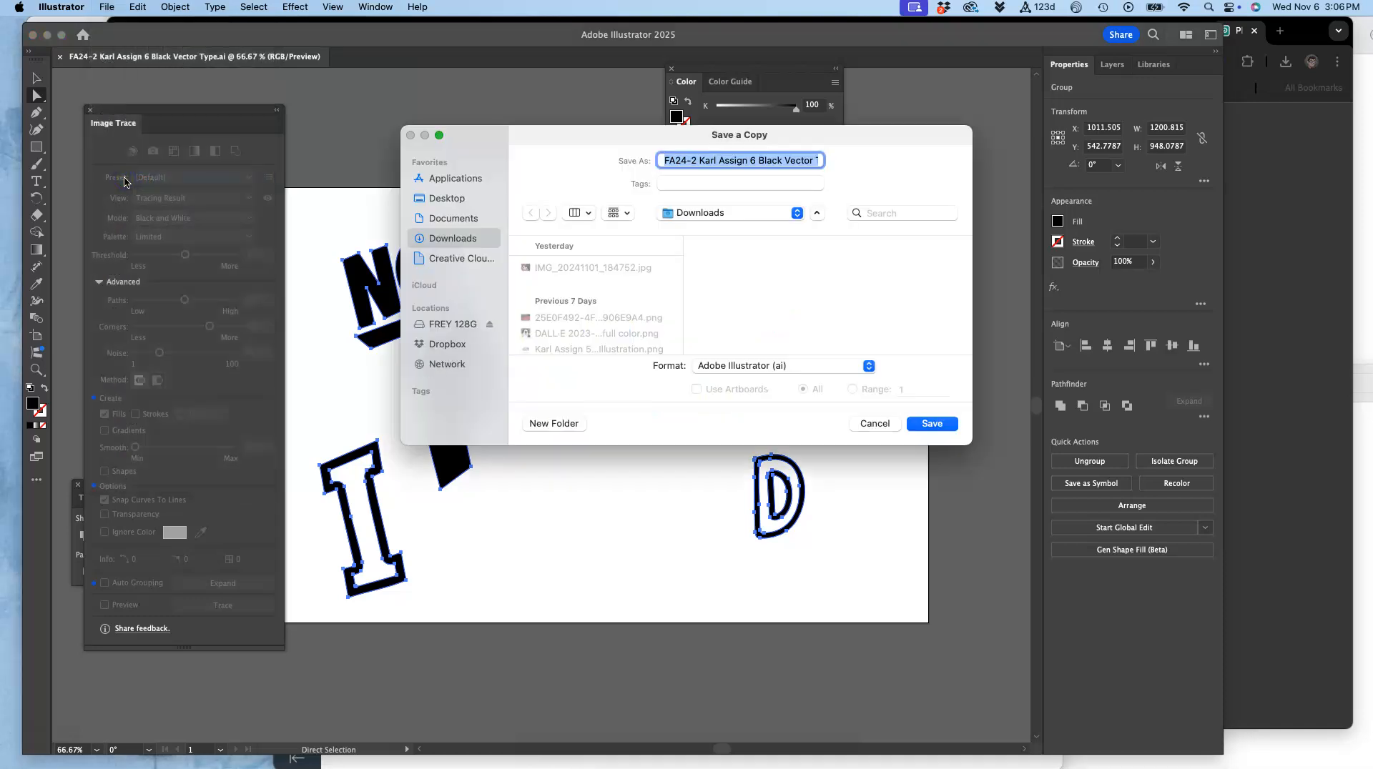
left_click(795, 367)
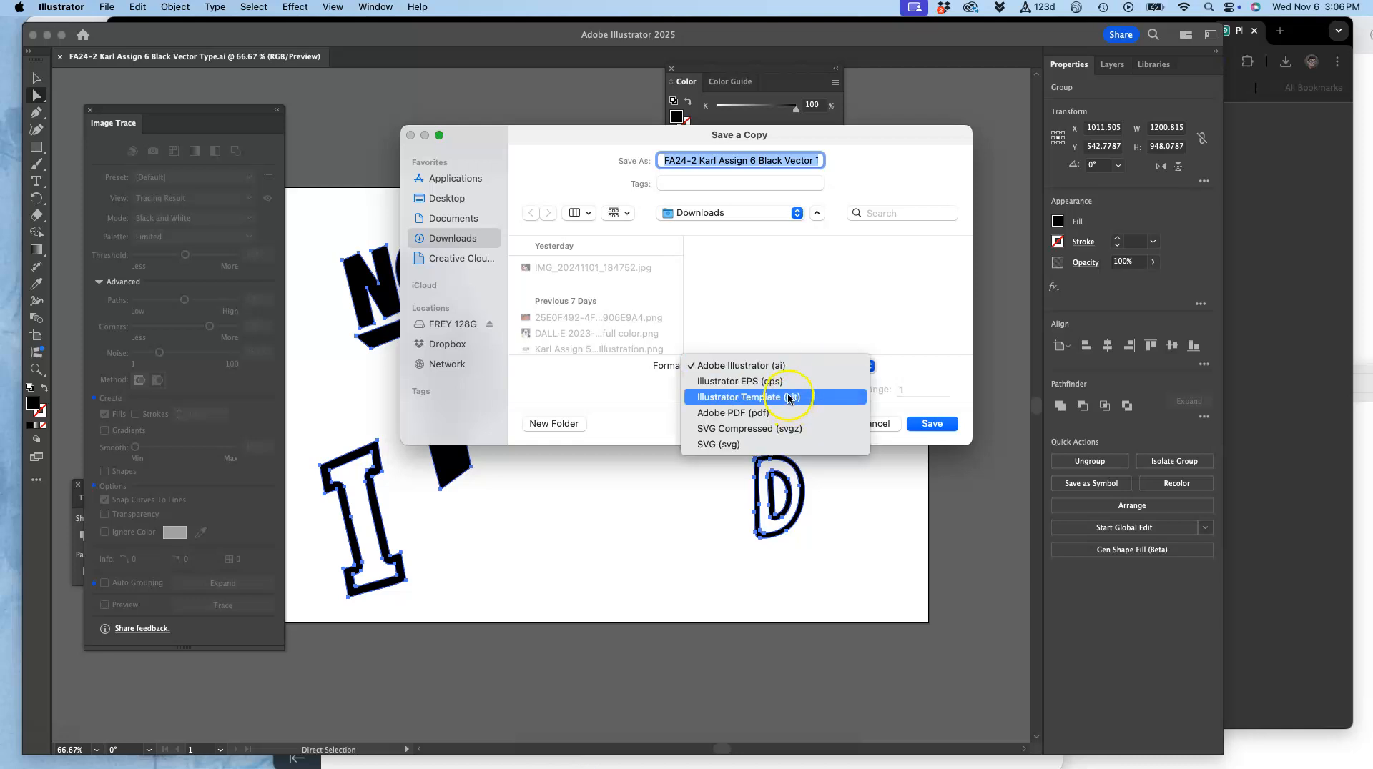
left_click(785, 383)
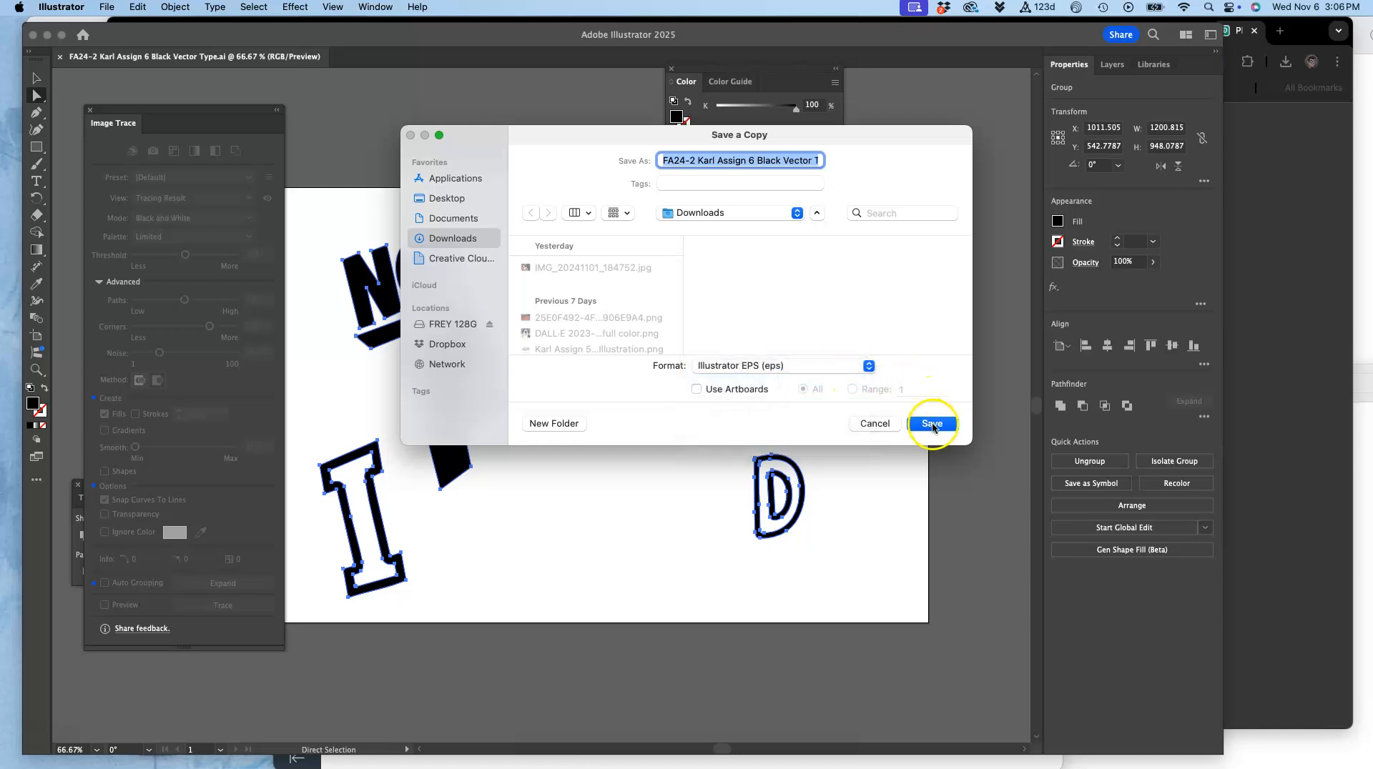
left_click(933, 425)
left_click(844, 600)
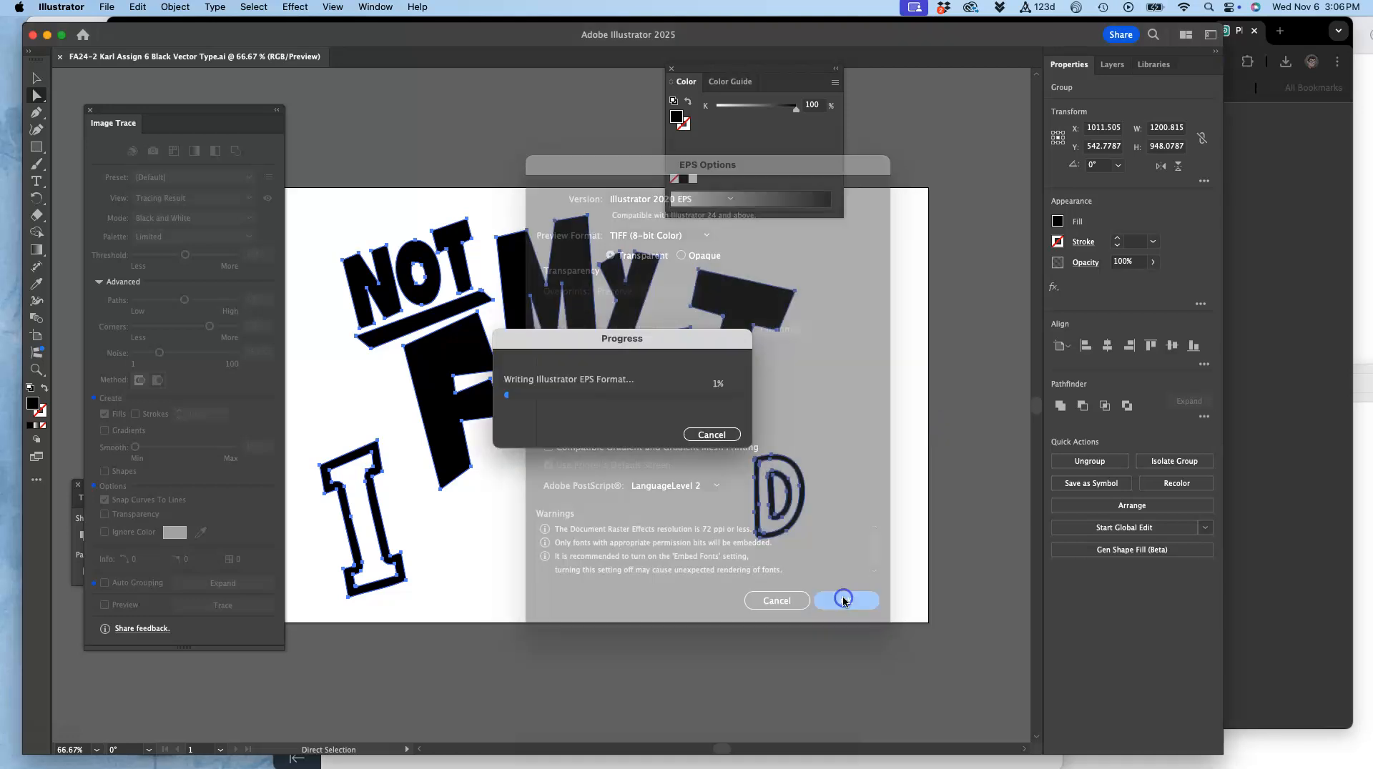
Minimize the Illustrator window and bring the Finder window with the Assign #5 folder to the front.
left_click(145, 35)
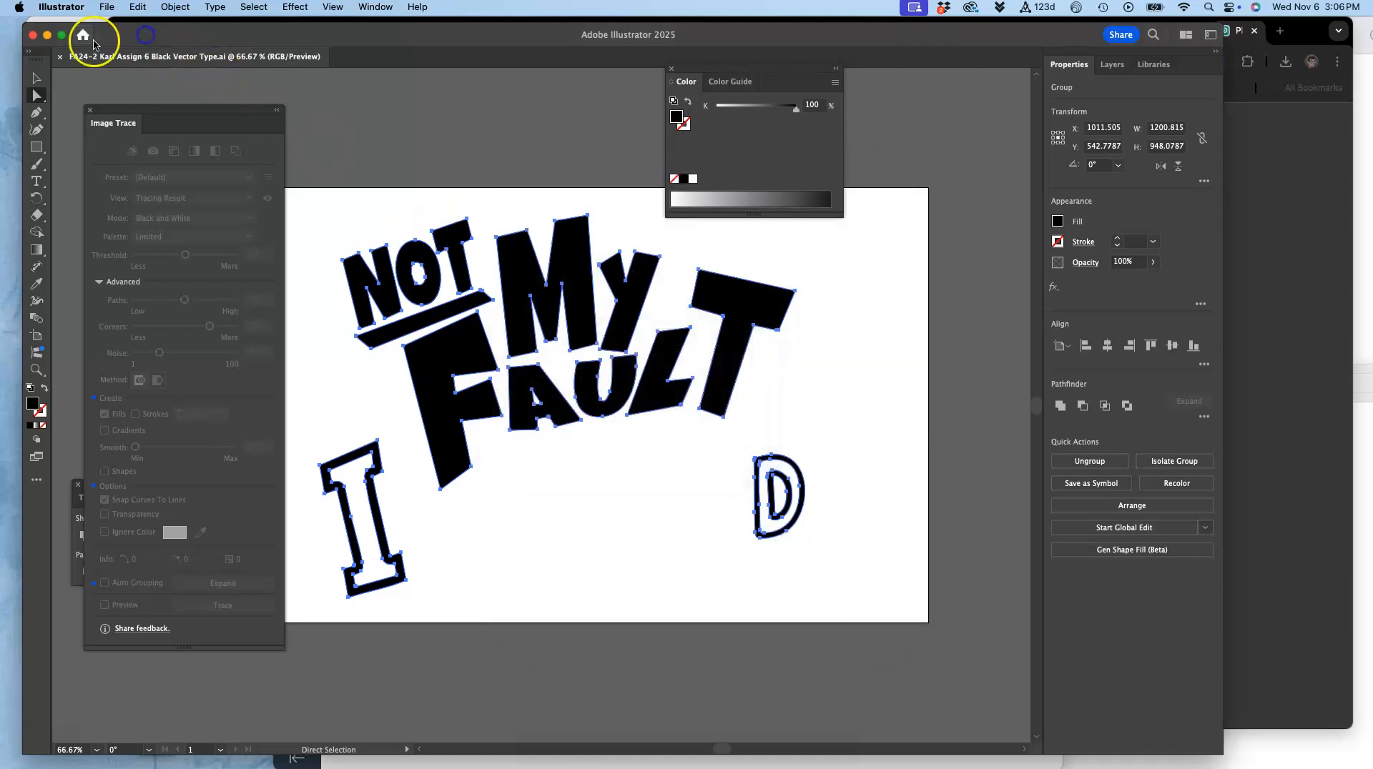
left_click(47, 35)
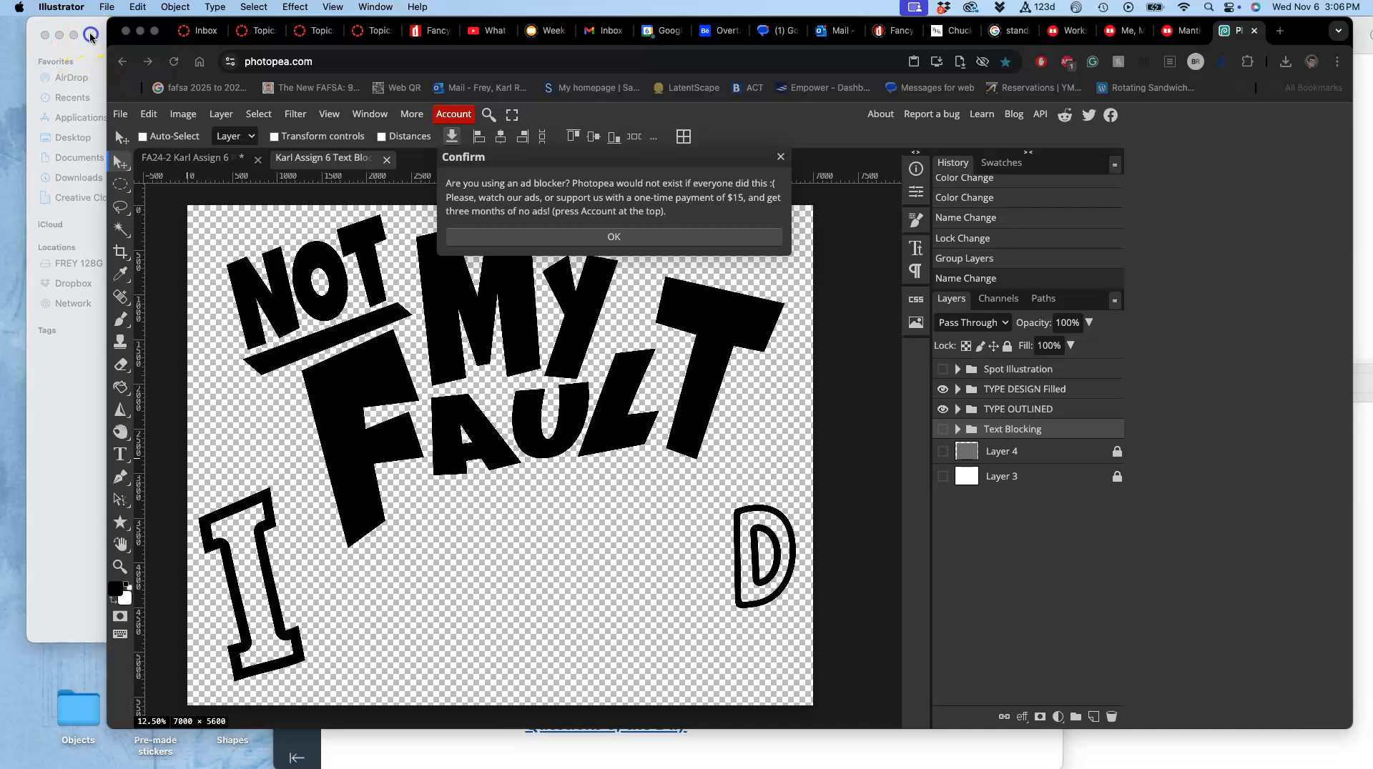
left_click(91, 35)
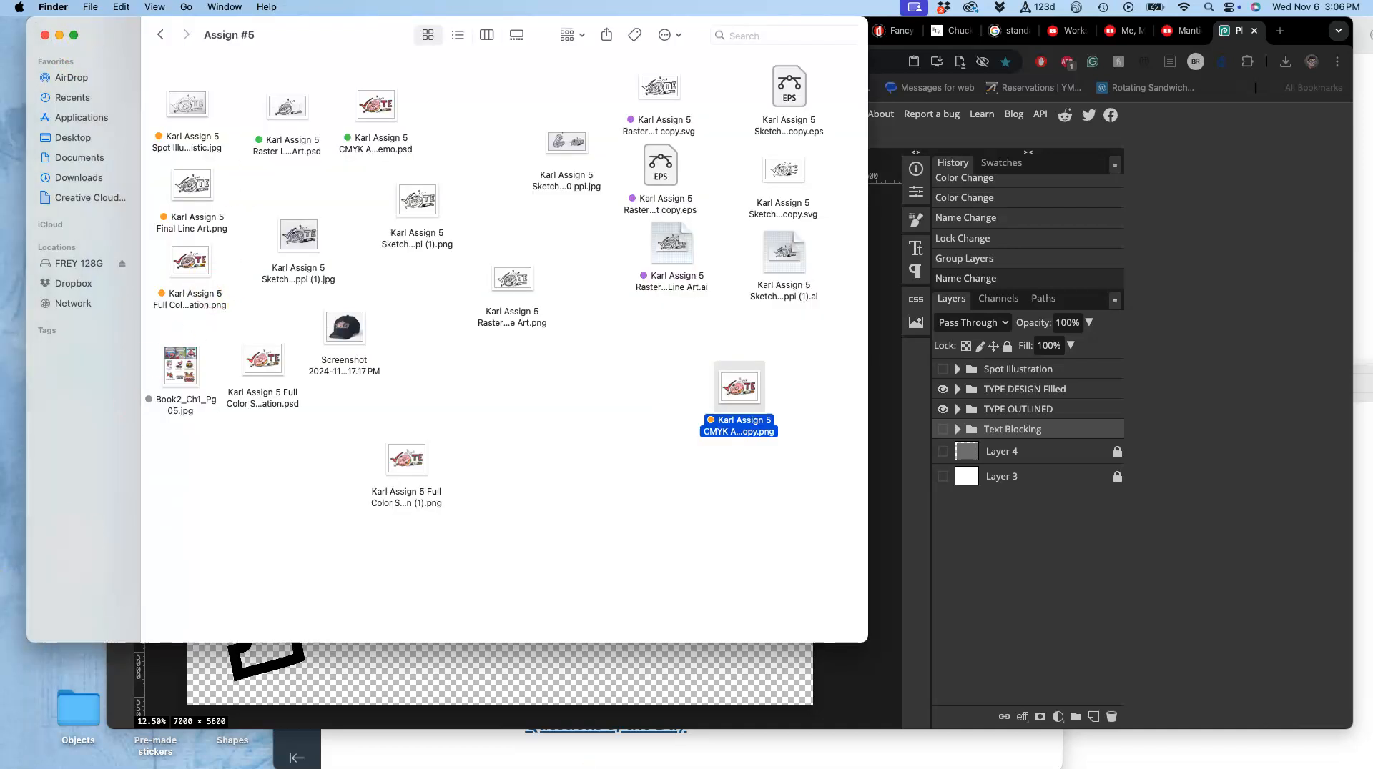
Open the Assign #6 folder and bring up the Downloads folder in a second Finder window.
left_click(161, 35)
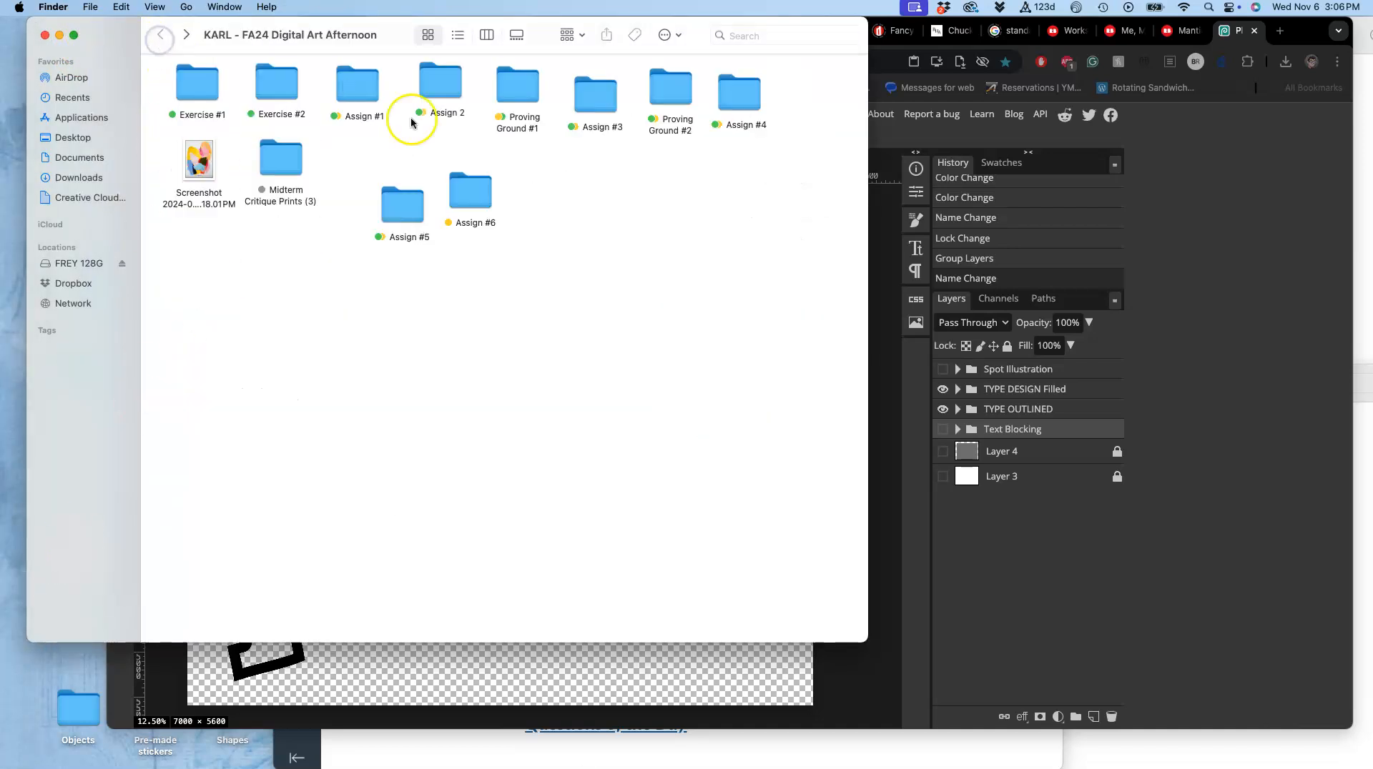
double_click(466, 187)
mouse_move(17, 724)
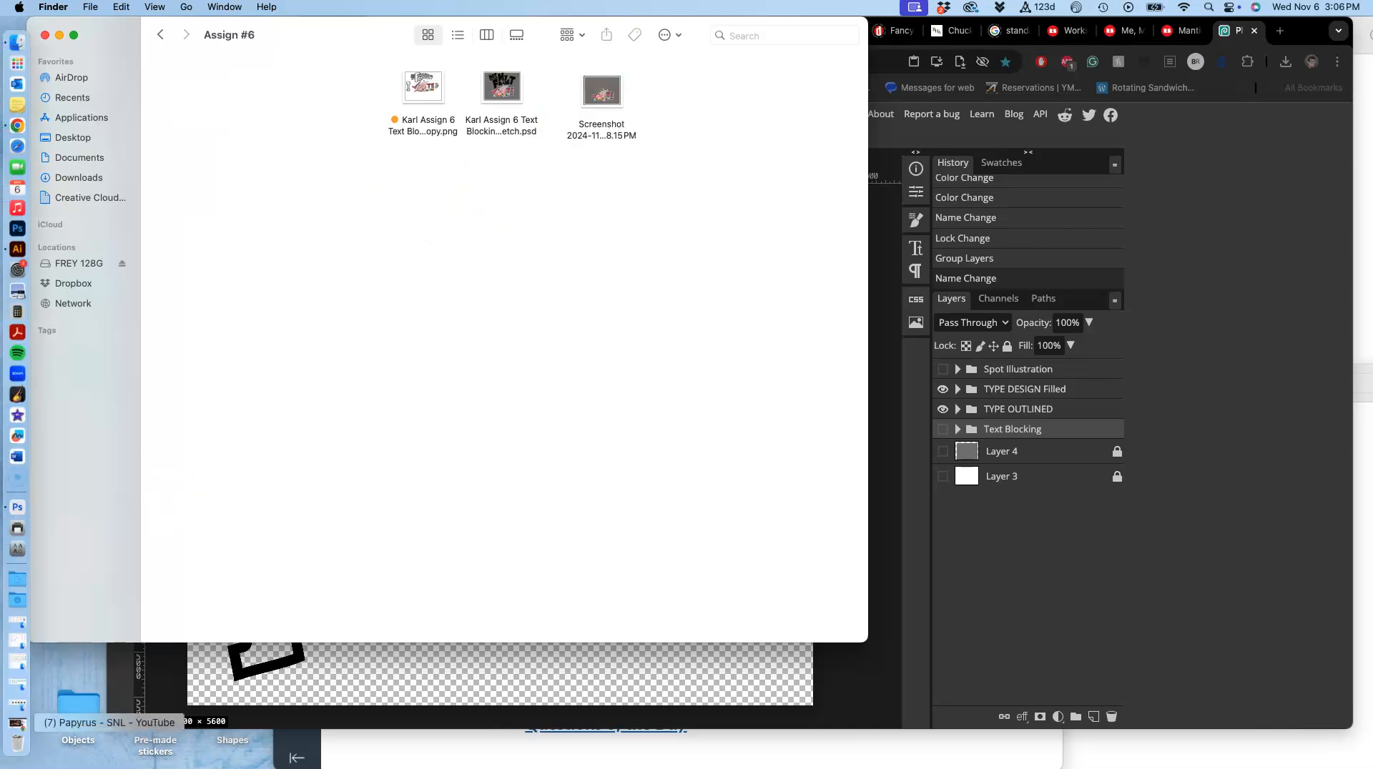
left_click(18, 601)
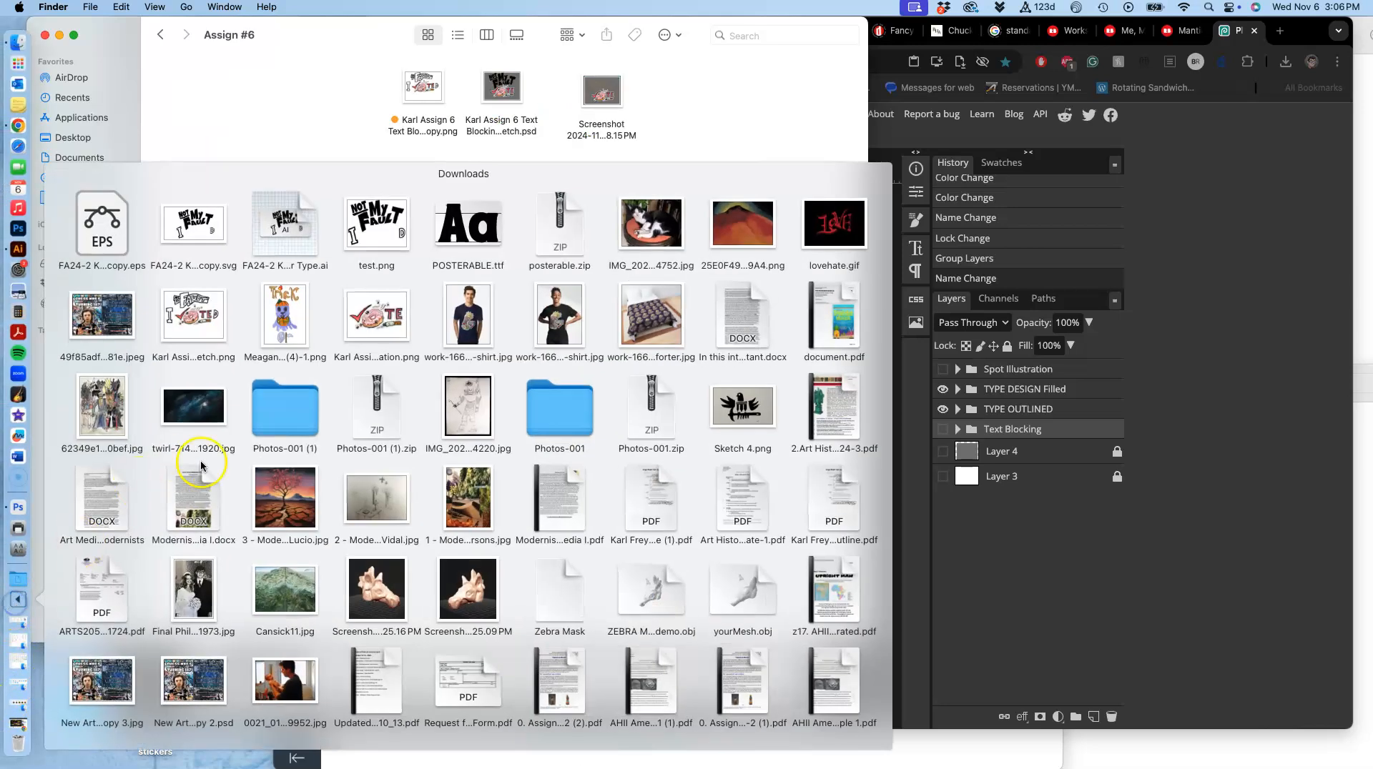
scroll(629, 557, "down", 10)
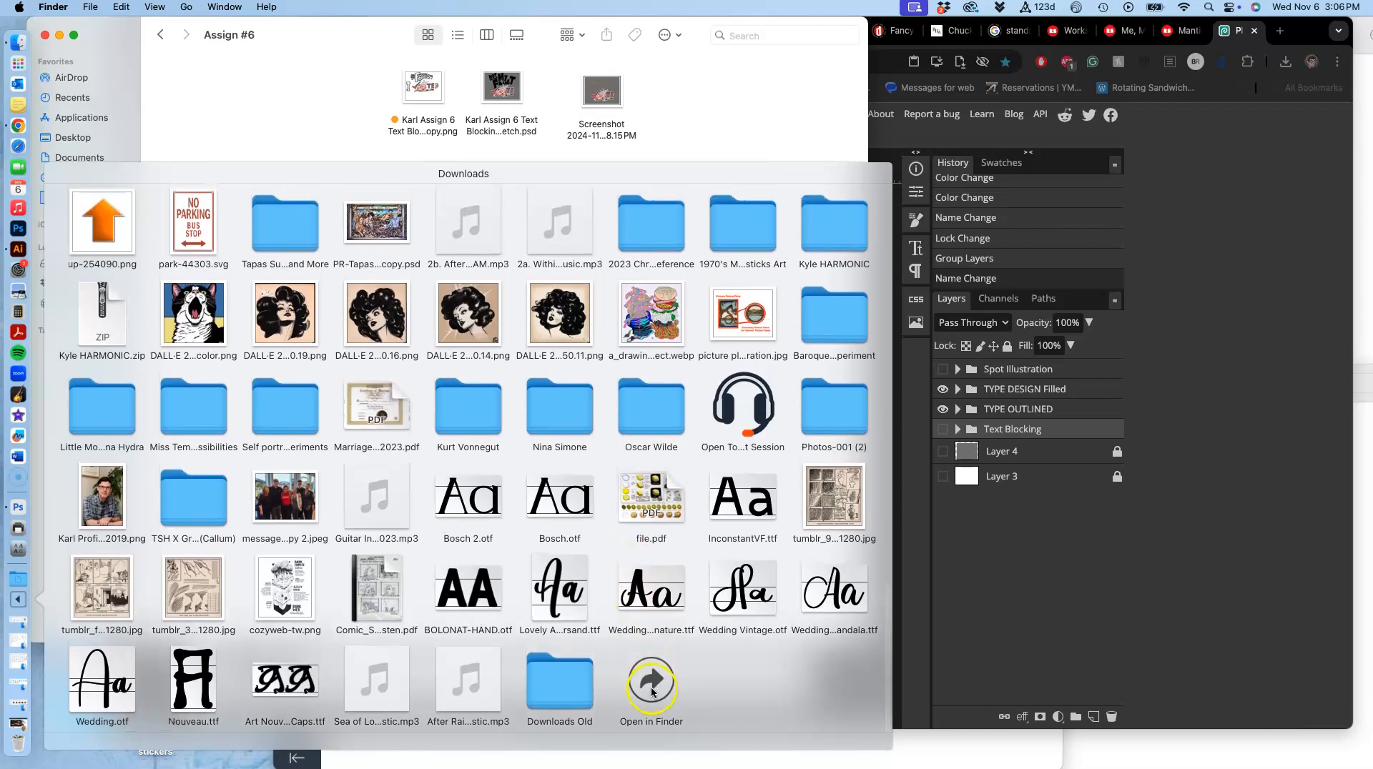
left_click(652, 599)
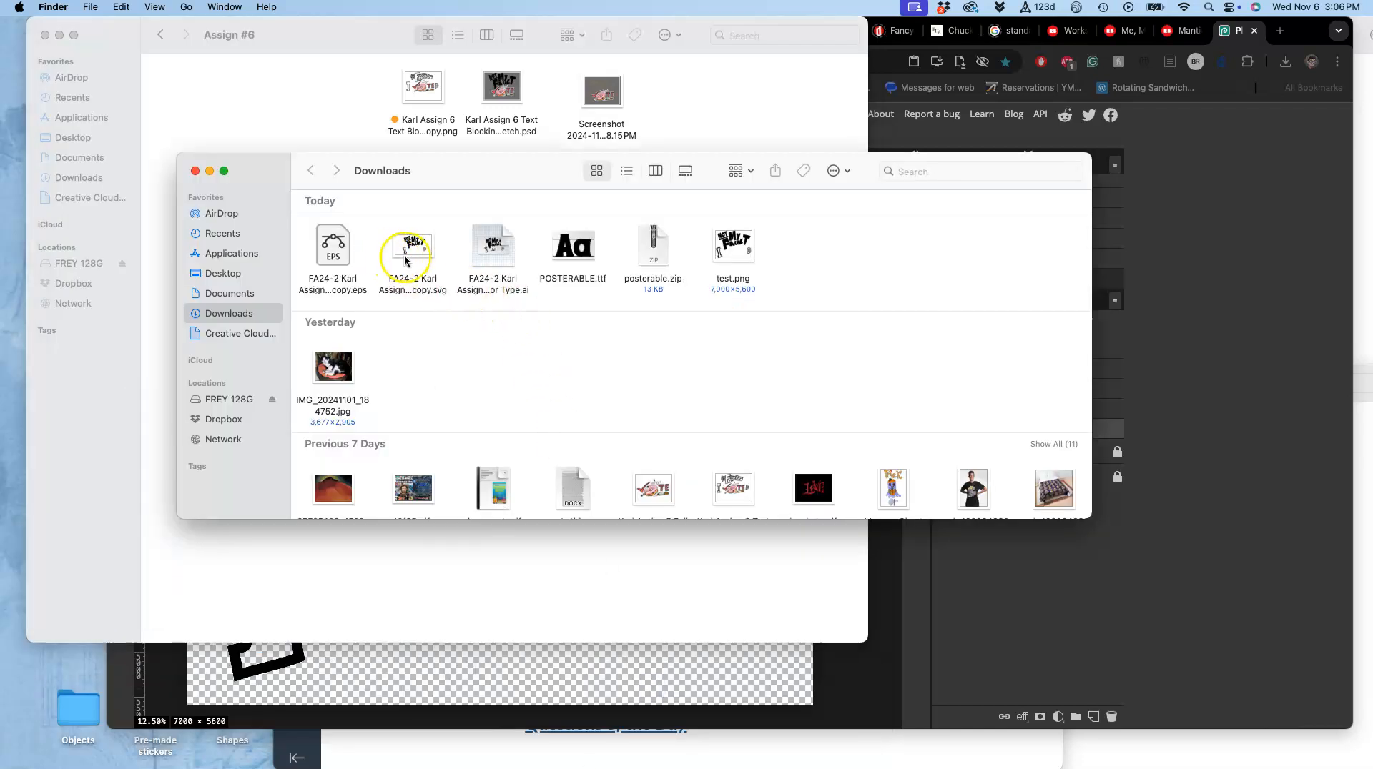
Tag the EPS, SVG and AI black vector type files in Downloads with the purple tag.
left_click_drag(528, 242, 309, 248)
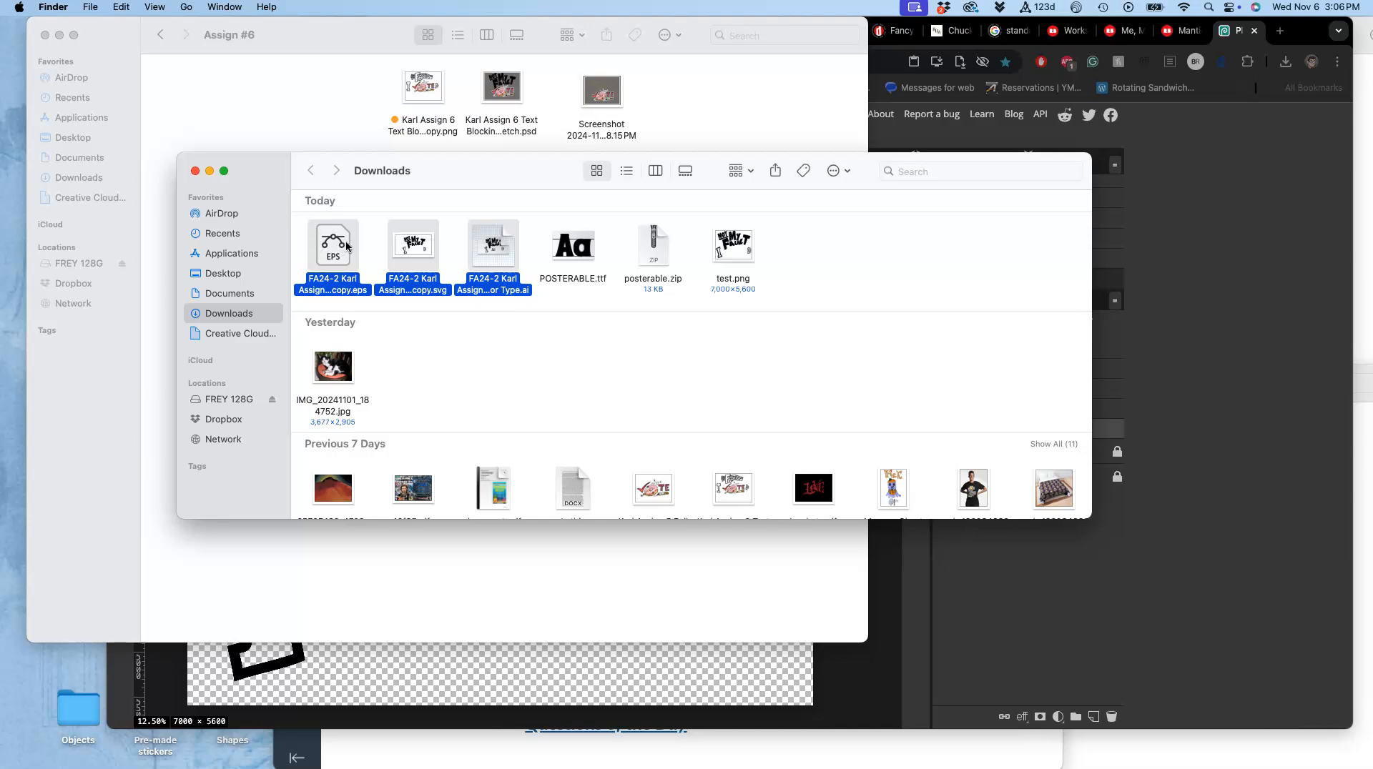
left_click(340, 246)
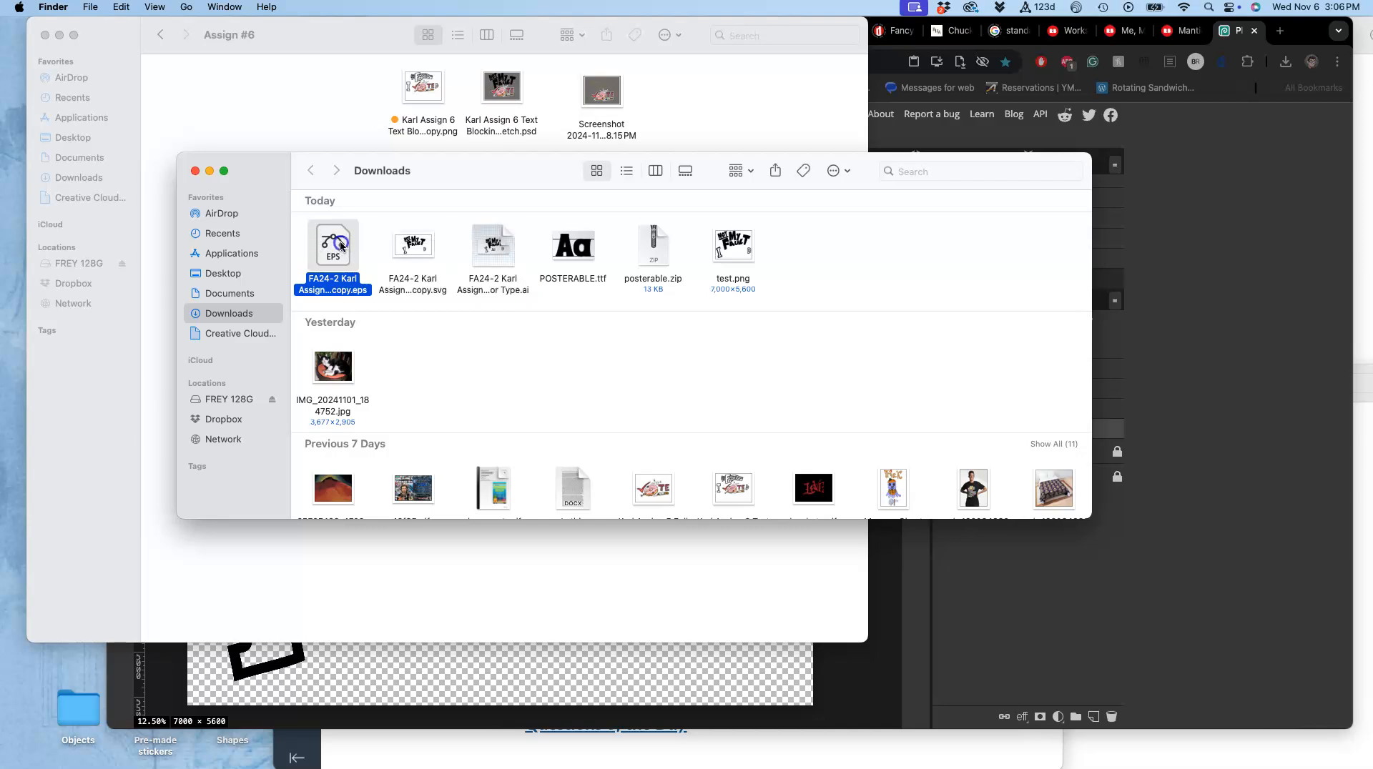
left_click_drag(522, 237, 335, 249)
key("space")
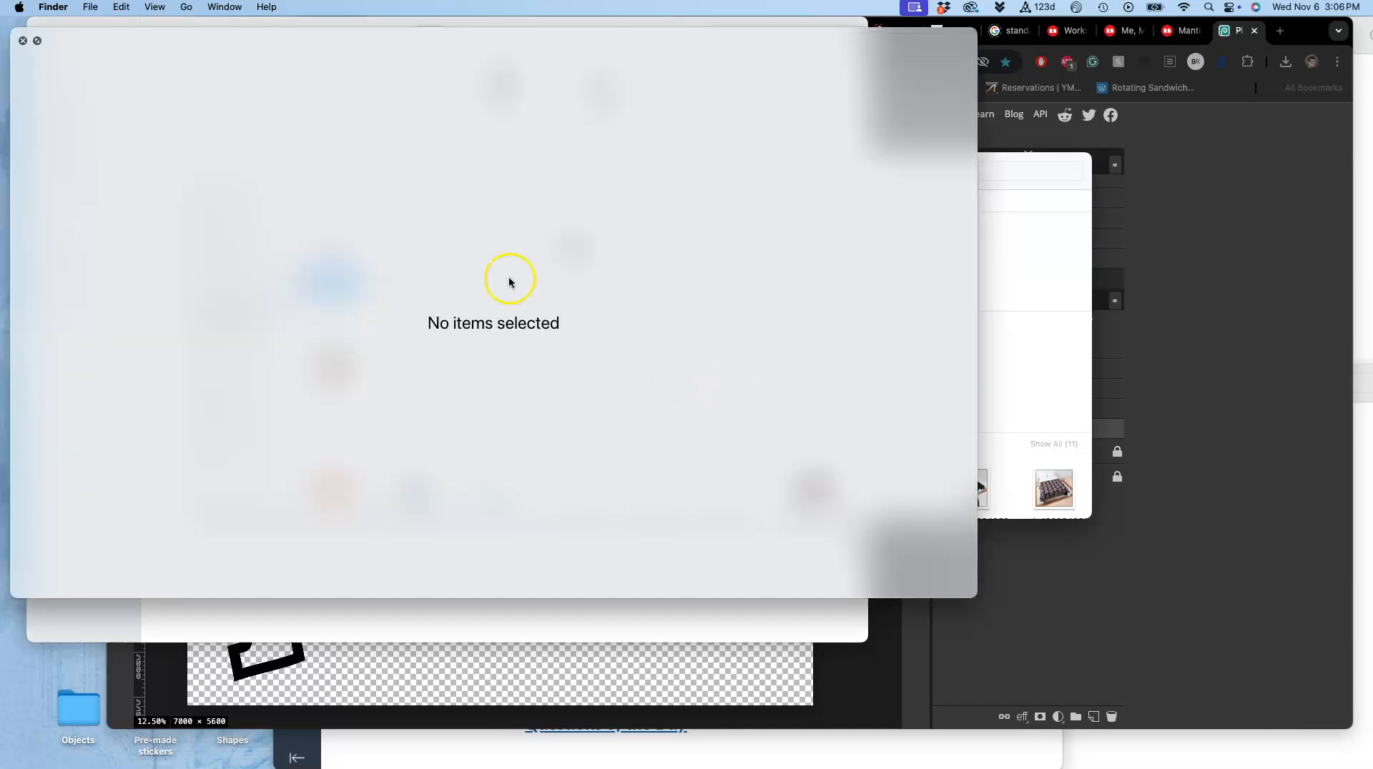
left_click(23, 41)
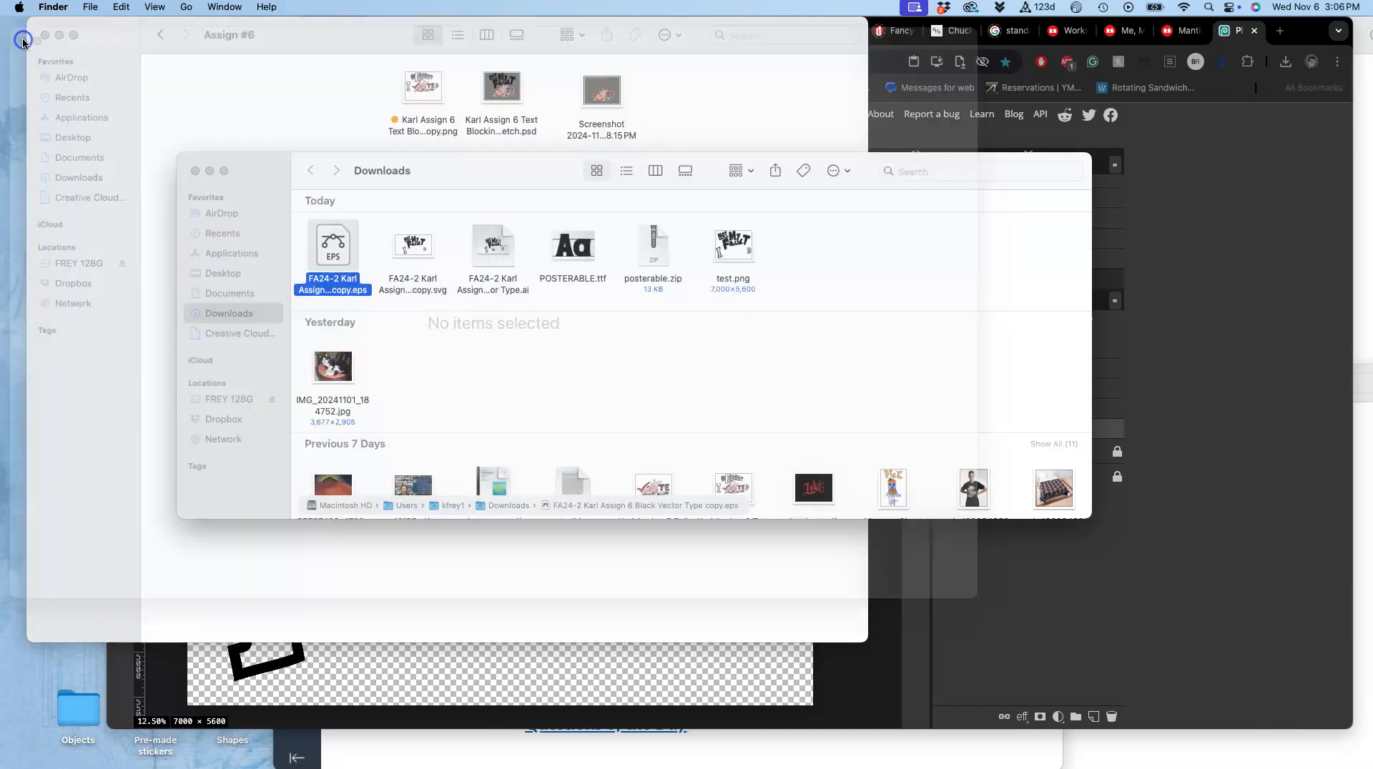
left_click_drag(515, 230, 334, 254)
right_click(334, 254)
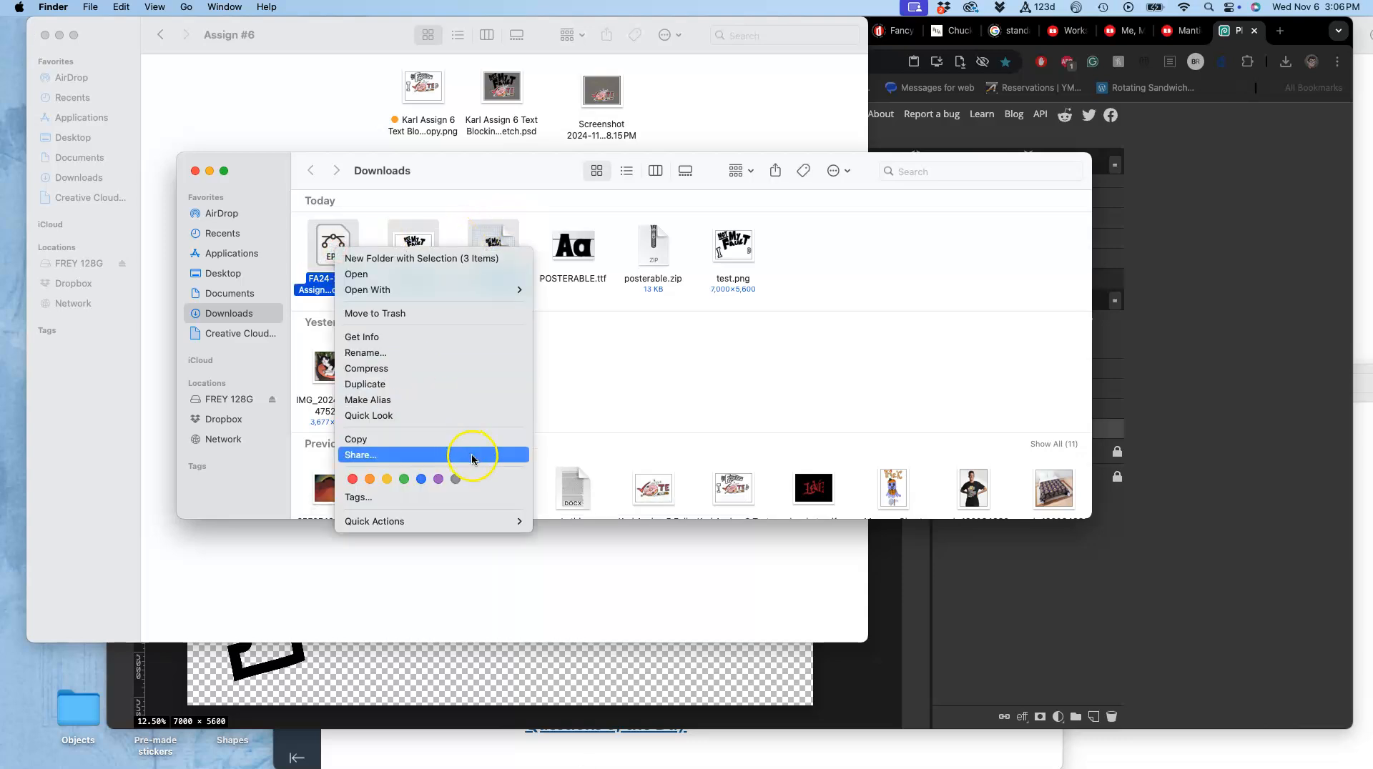
left_click(442, 480)
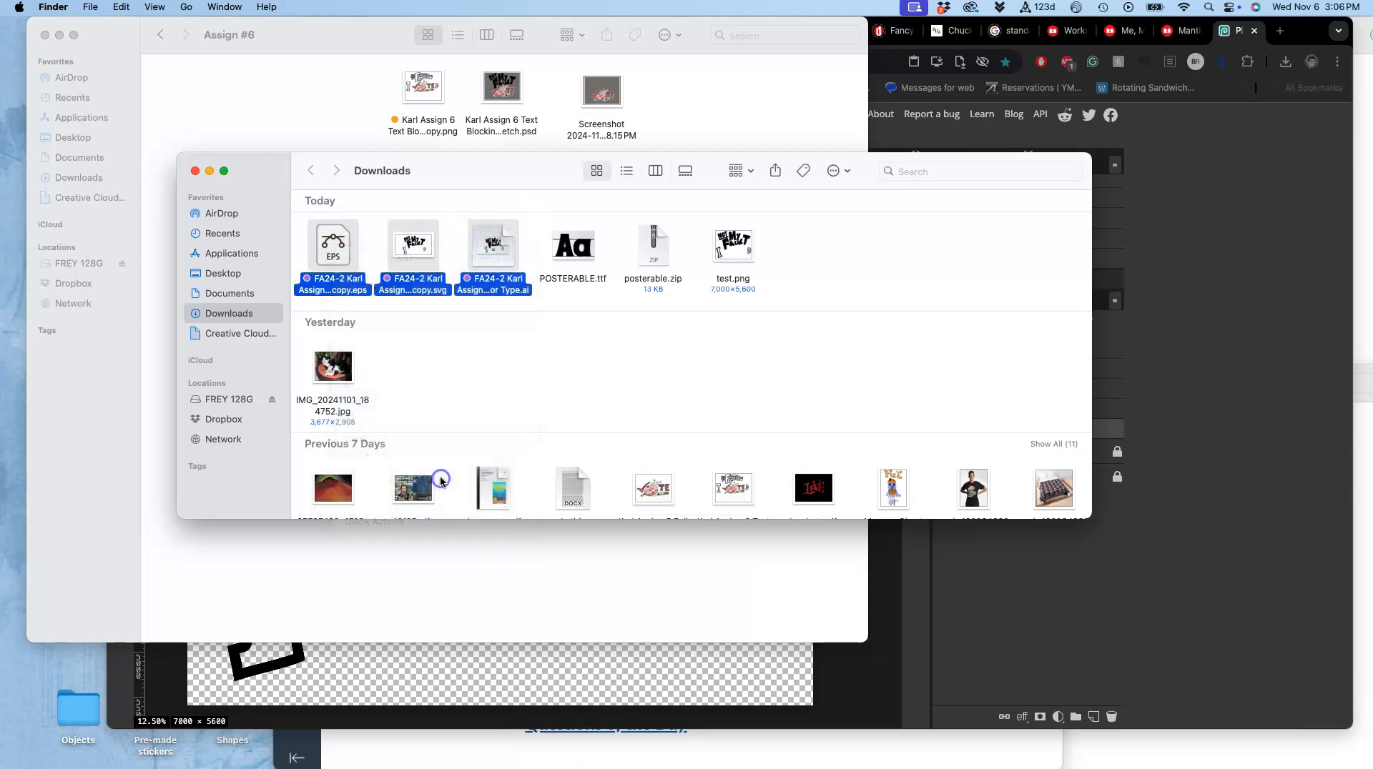
Move the tagged EPS, SVG and AI files from Downloads into the Assign #6 folder and close the Downloads window.
left_click(339, 249)
left_click_drag(336, 246, 315, 100)
left_click_drag(333, 246, 215, 96)
left_click_drag(332, 244, 683, 114)
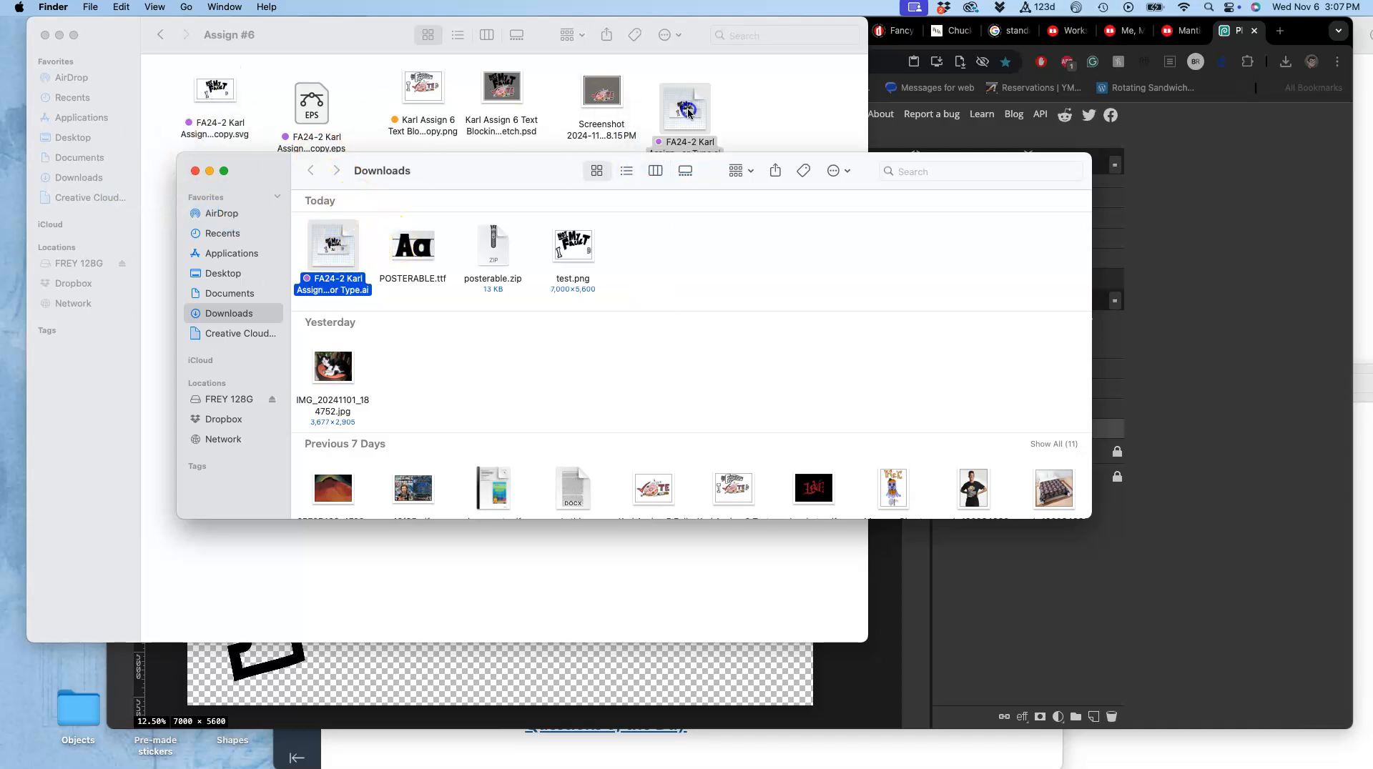
left_click(196, 171)
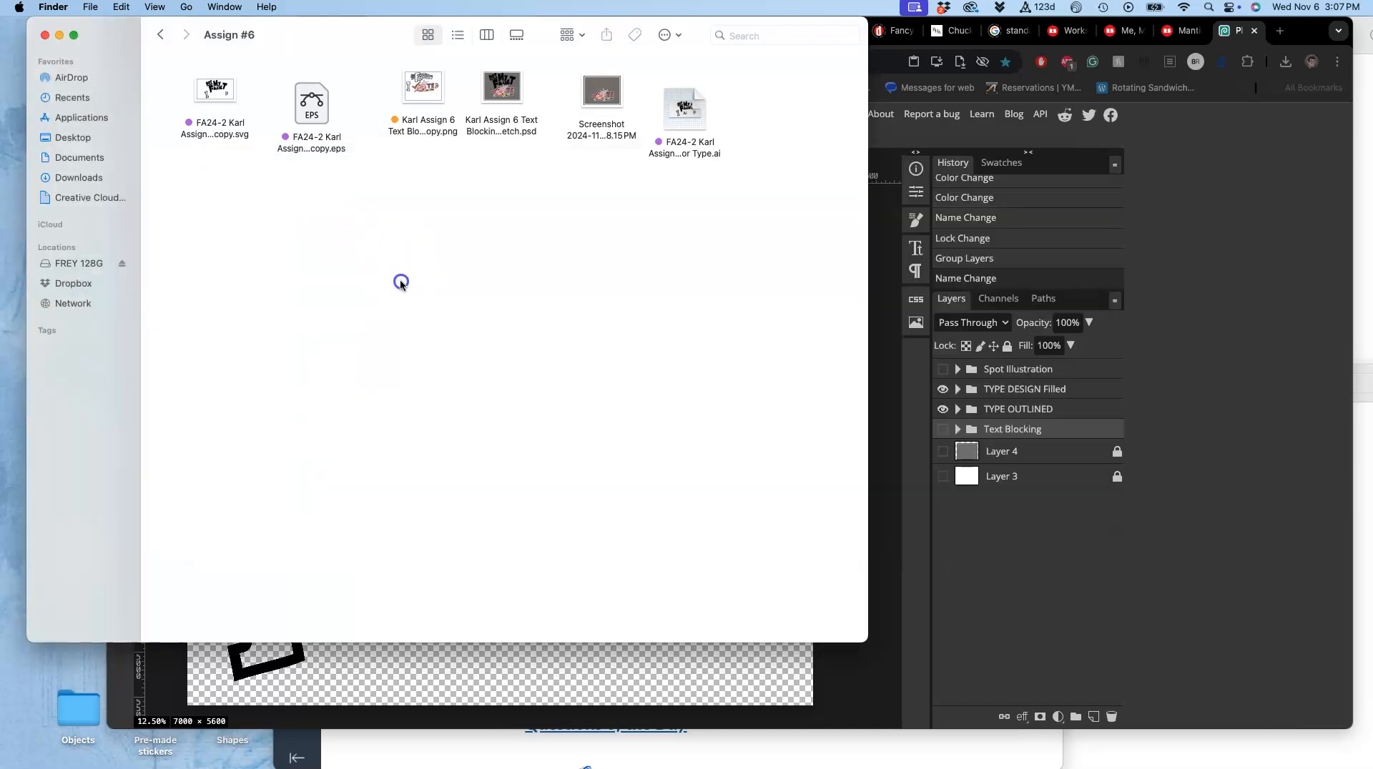
Switch to Photopea, dismiss the ad blocker notice, and show Layer 4, Layer 3 and the Spot Illustration group.
left_click(1129, 543)
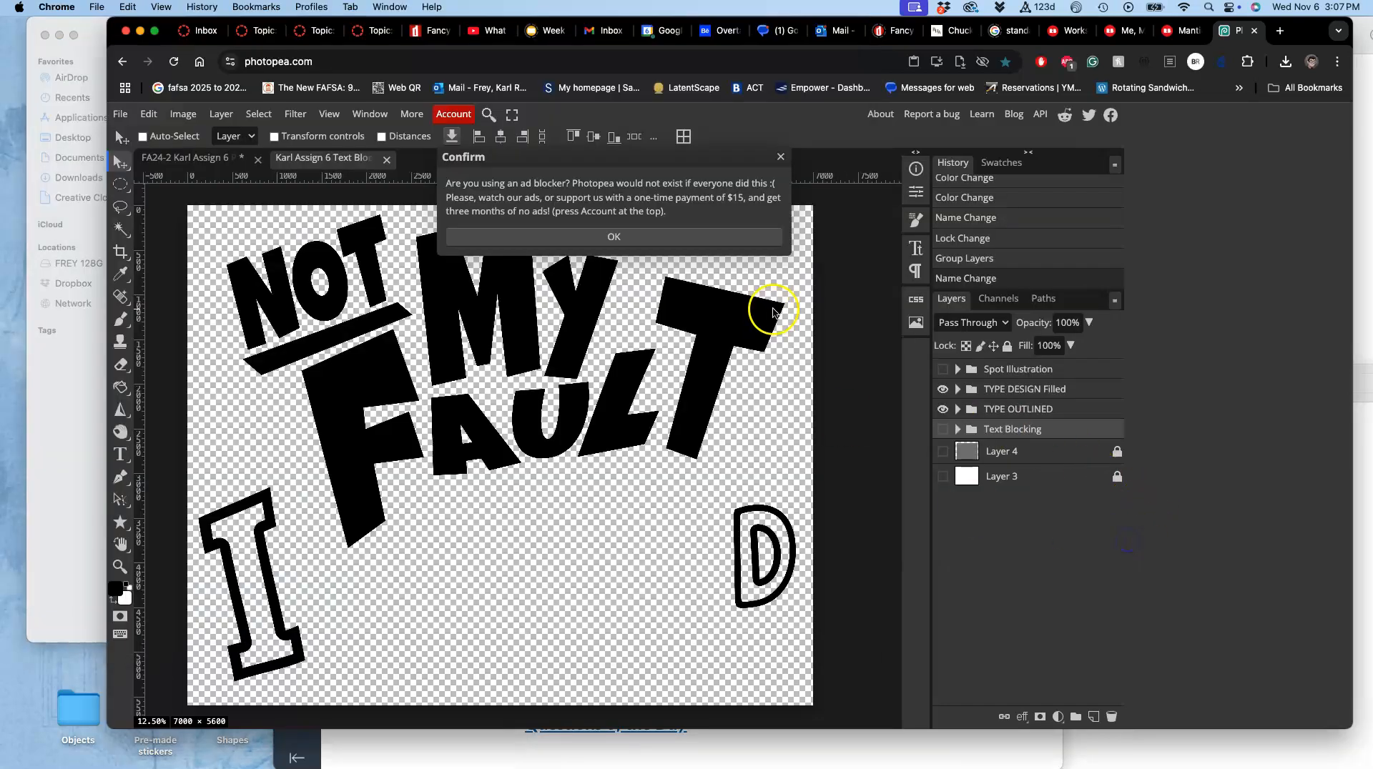
left_click(622, 236)
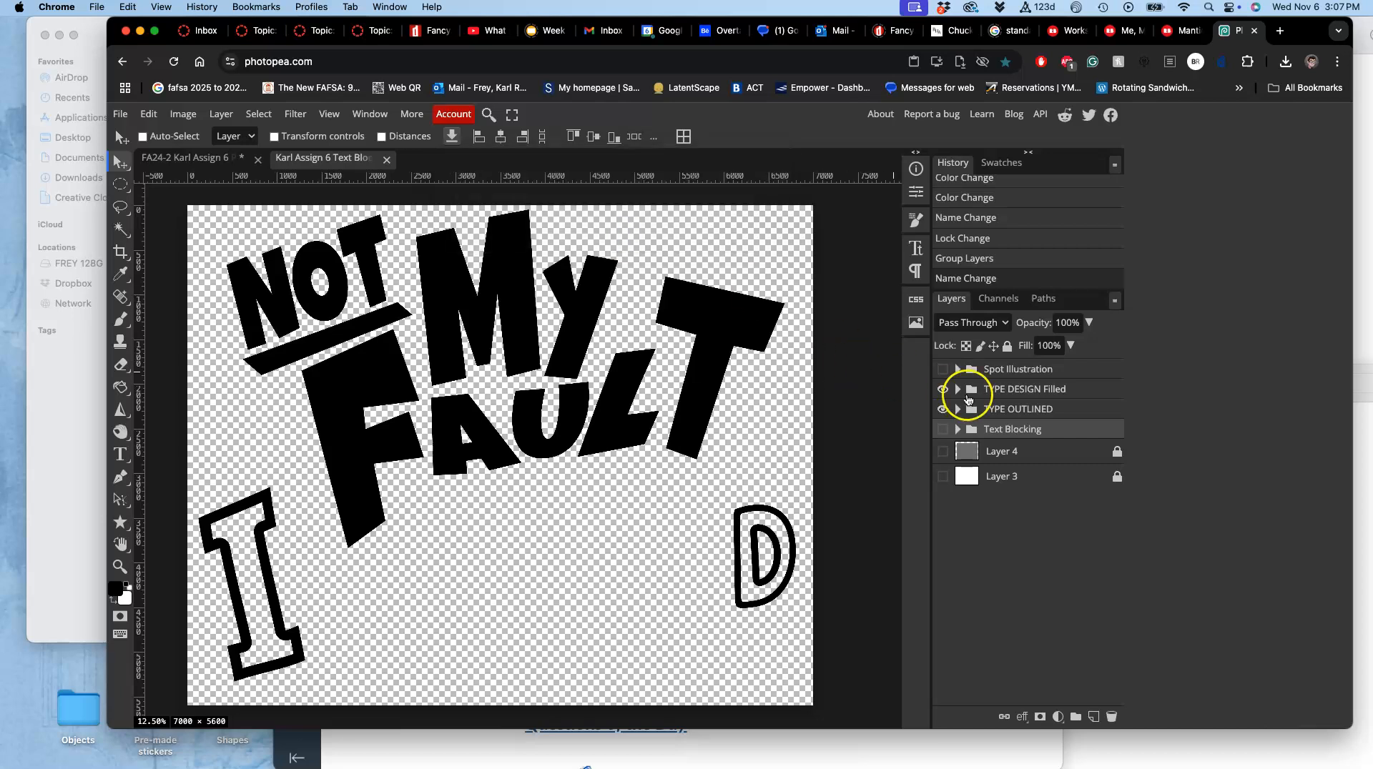
left_click(942, 451)
left_click(942, 476)
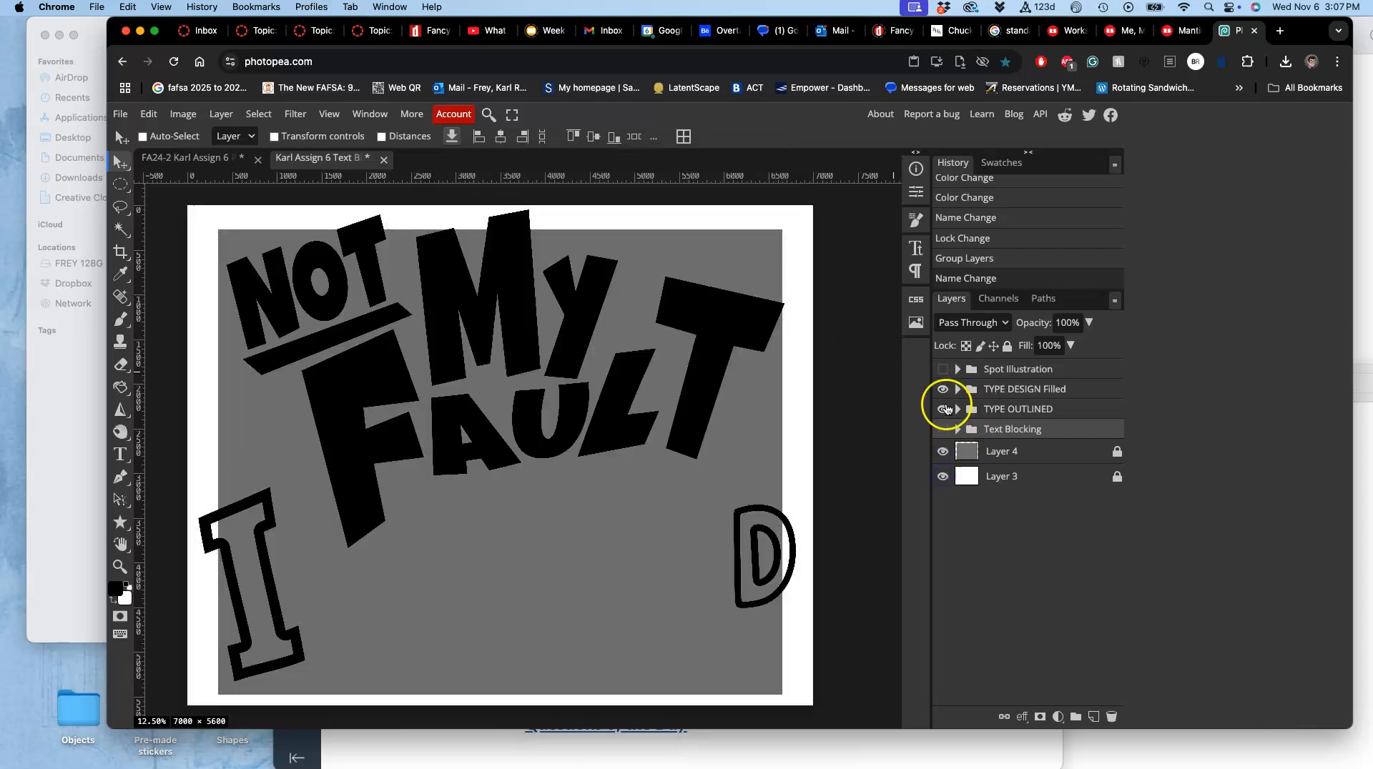
left_click(943, 369)
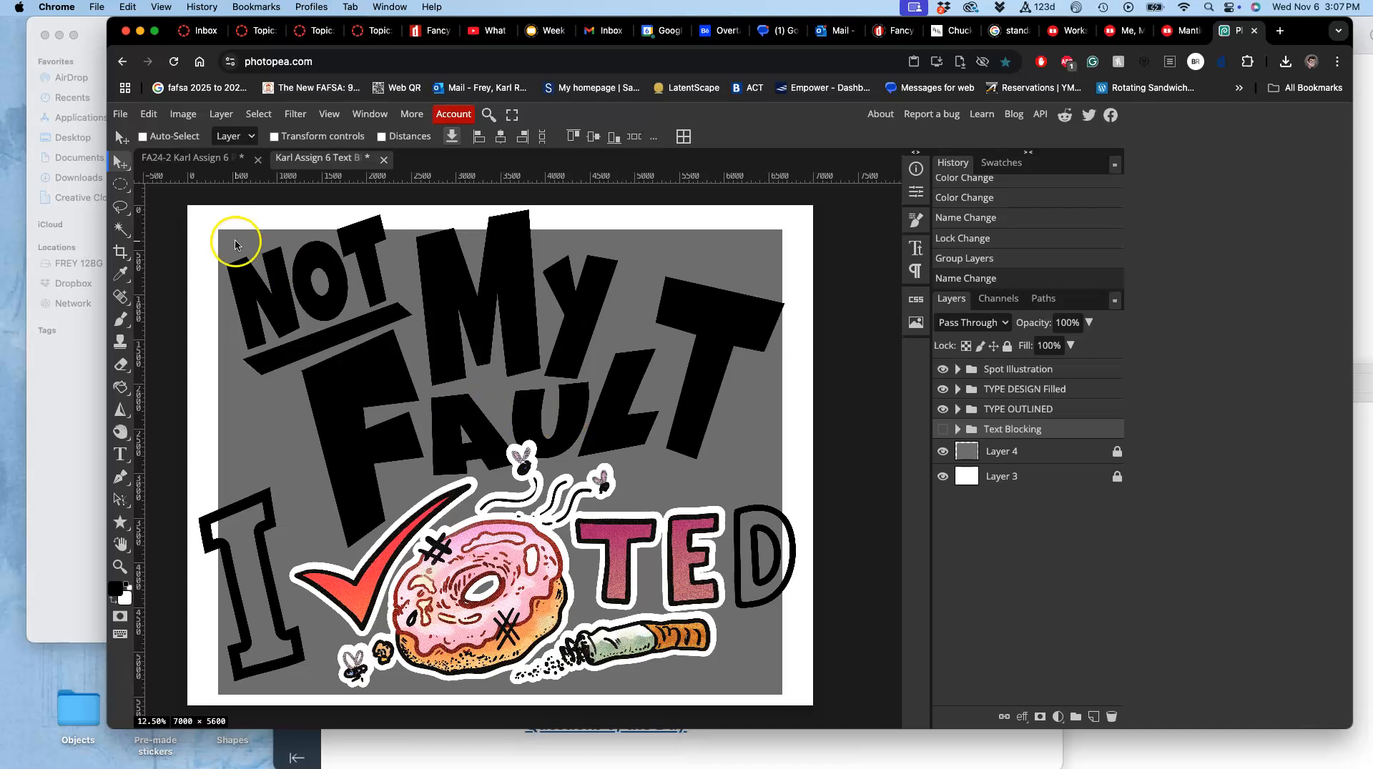
Place the SVG lettering from the Assign #6 folder into the Photopea document and hide the TYPE OUTLINED and TYPE DESIGN Filled groups.
left_click(86, 350)
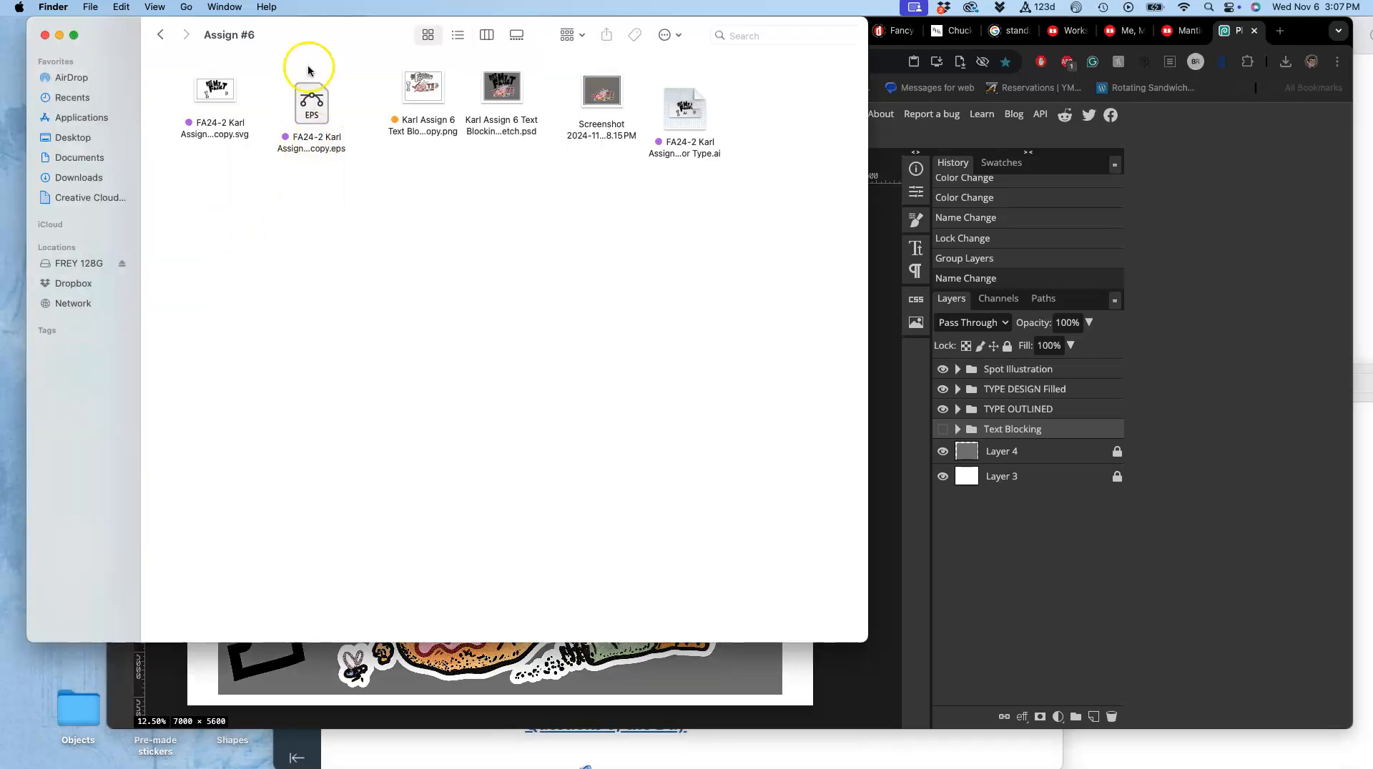
left_click_drag(224, 98, 597, 665)
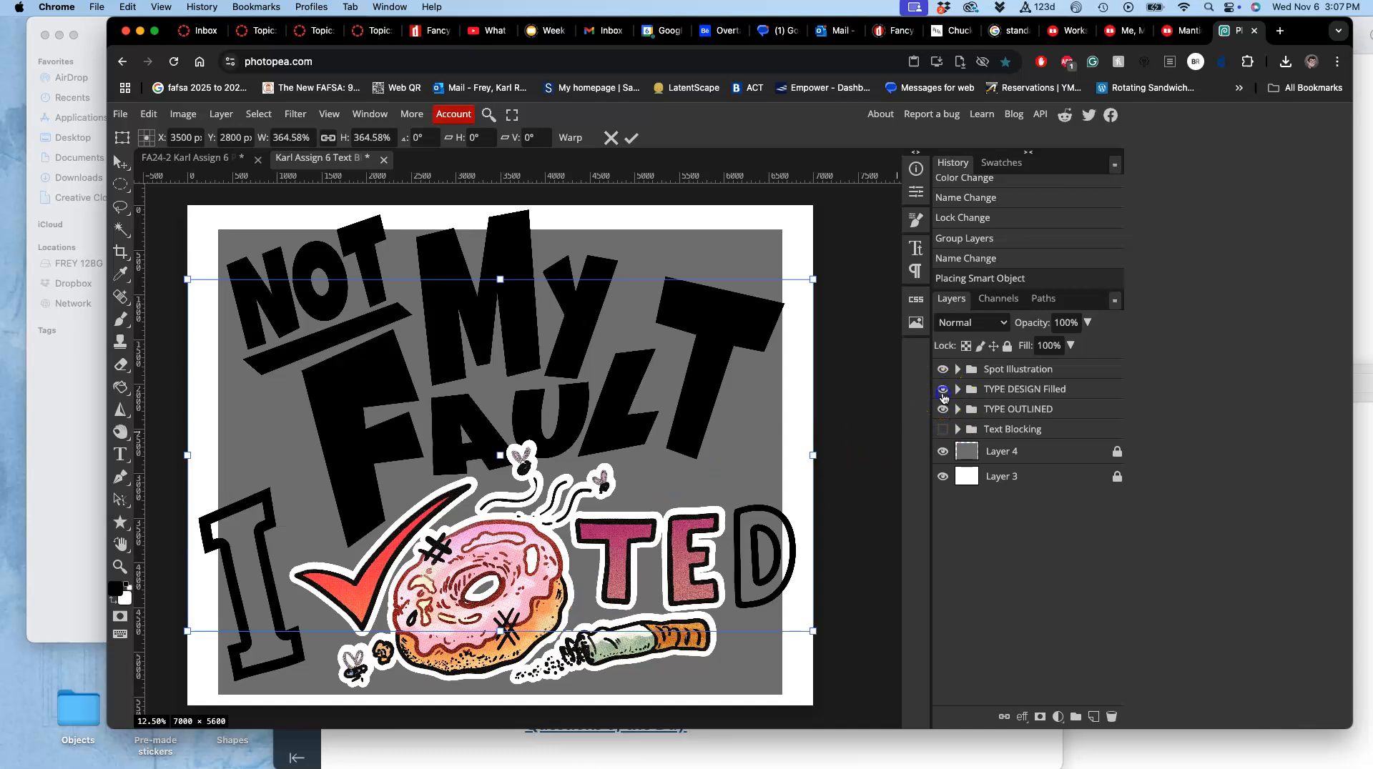
left_click(942, 408)
left_click(942, 389)
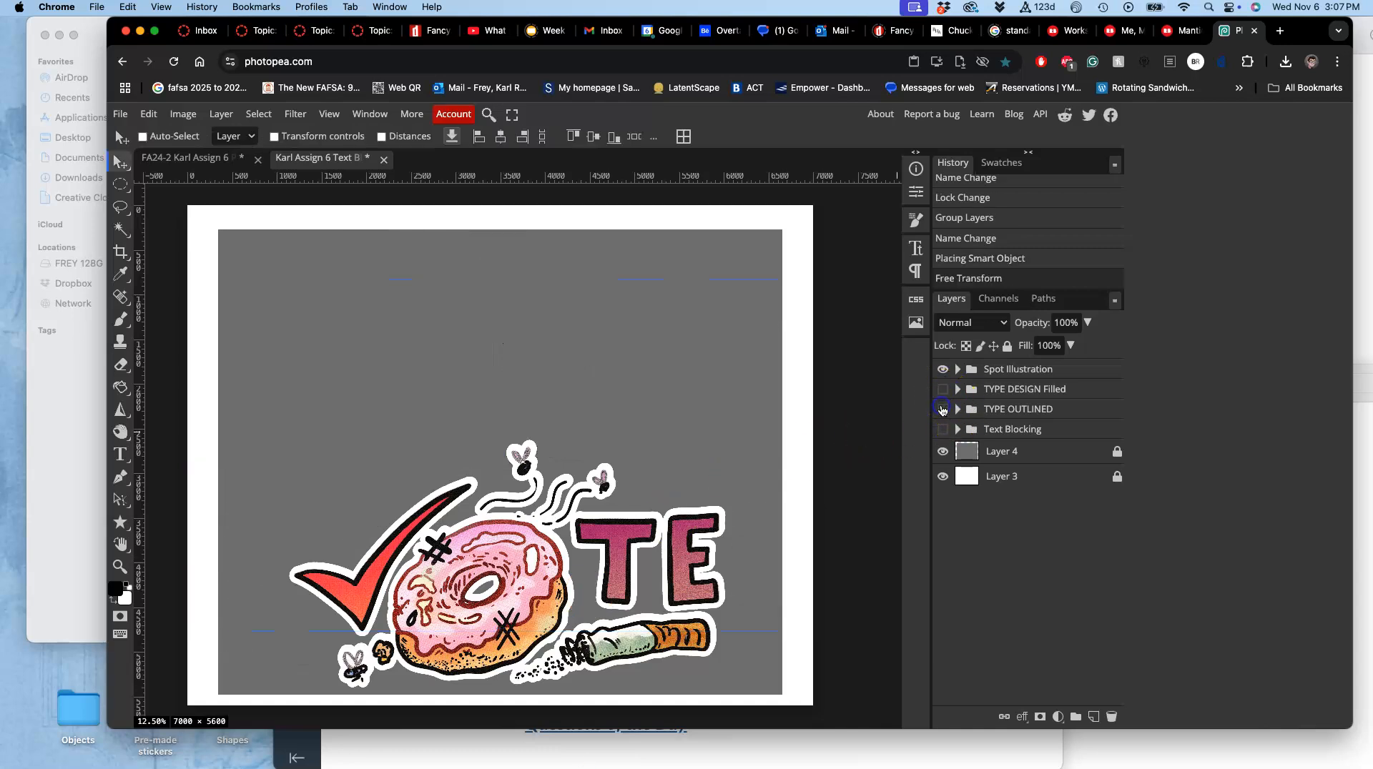
Add a new empty layer above the Spot Illustration group.
left_click(986, 370)
scroll(800, 399, "up", 1)
scroll(799, 398, "down", 1)
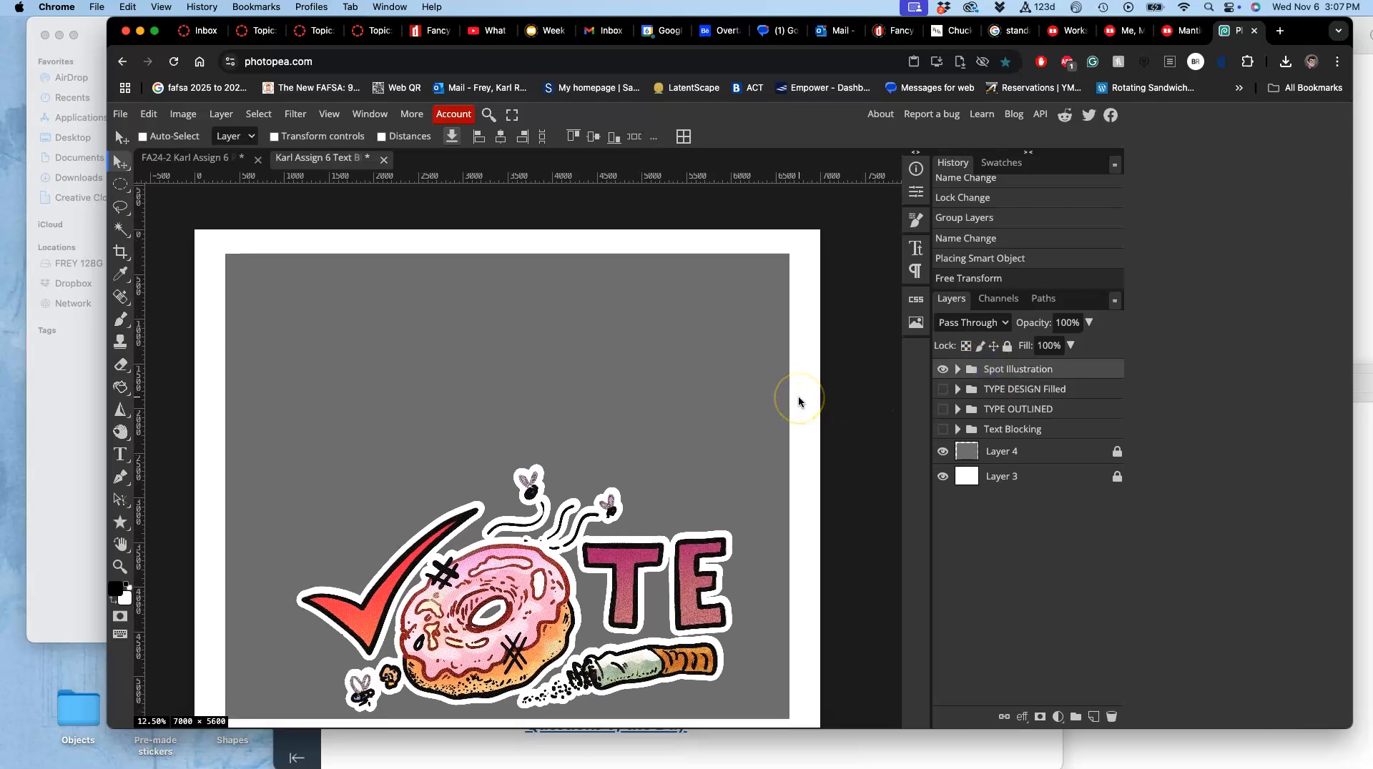
left_click(1092, 716)
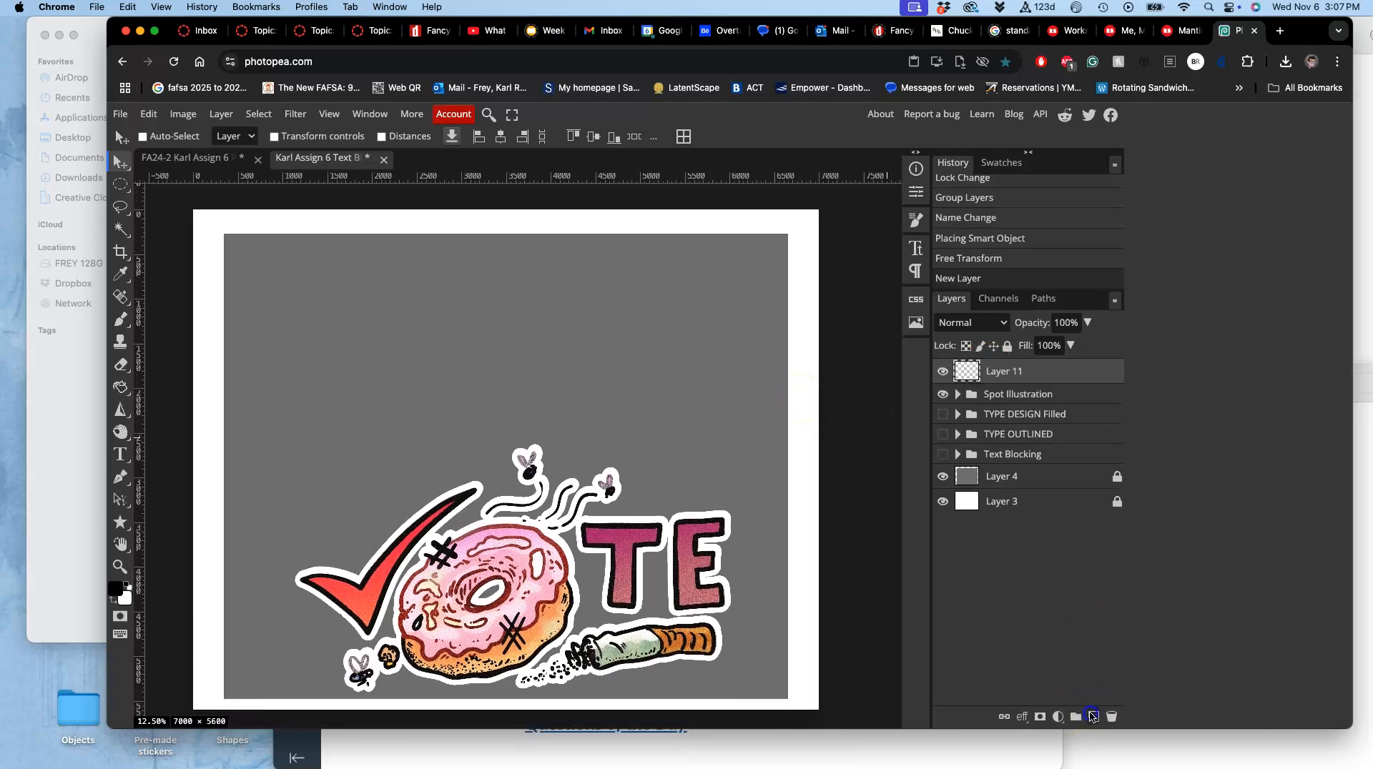
Place the SVG lettering above the new layer, scale it to about 134%, and position it at about X 3129 px, Y 2697 px.
left_click(72, 344)
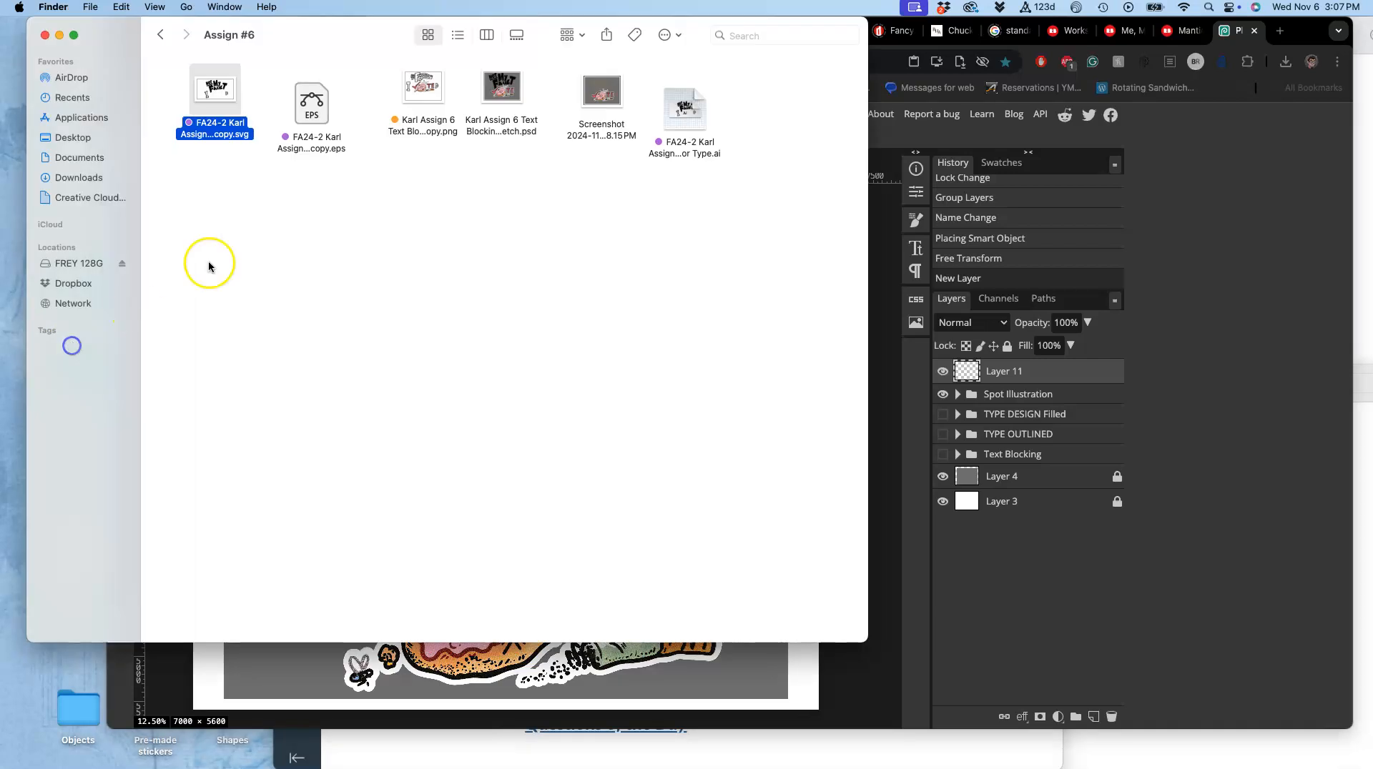
left_click_drag(215, 91, 466, 676)
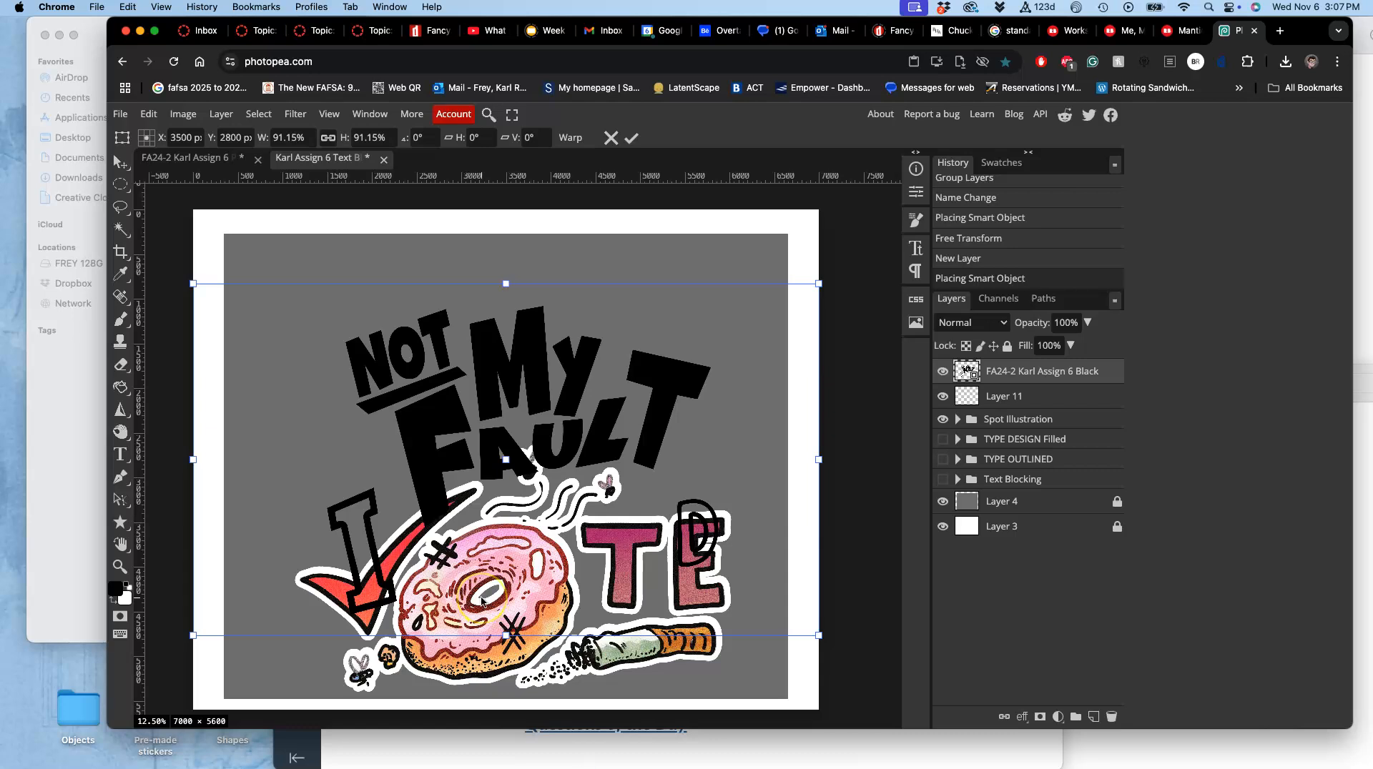
key("super+minus")
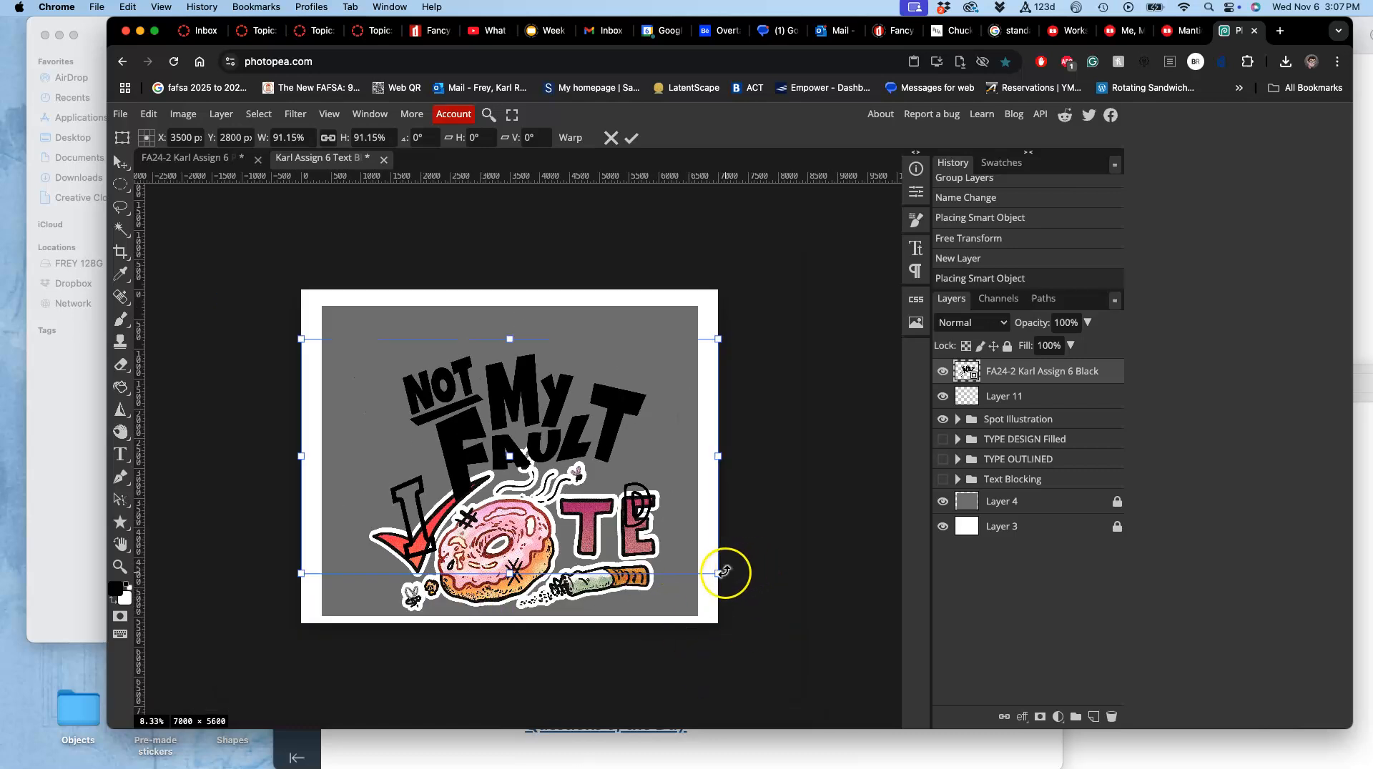
left_click_drag(719, 574, 808, 647)
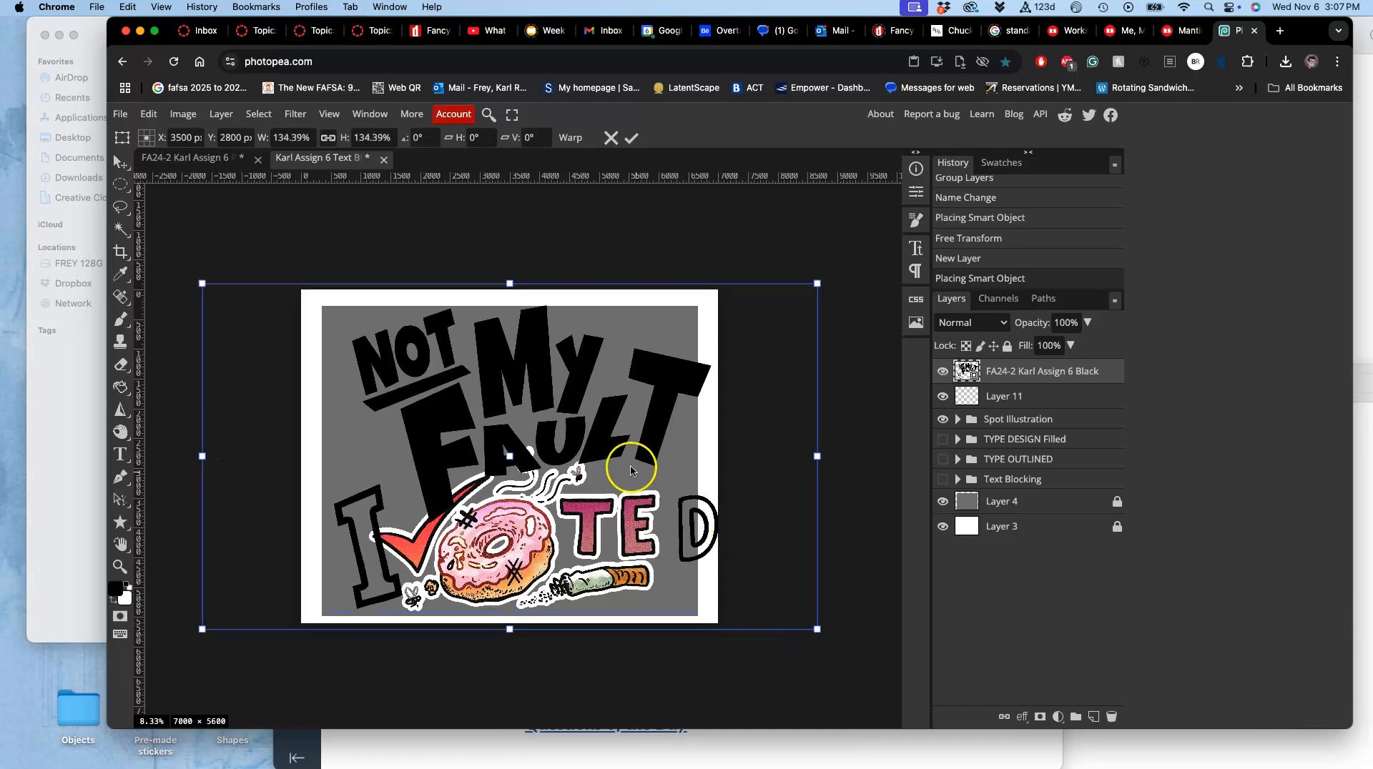
left_click_drag(585, 448, 579, 448)
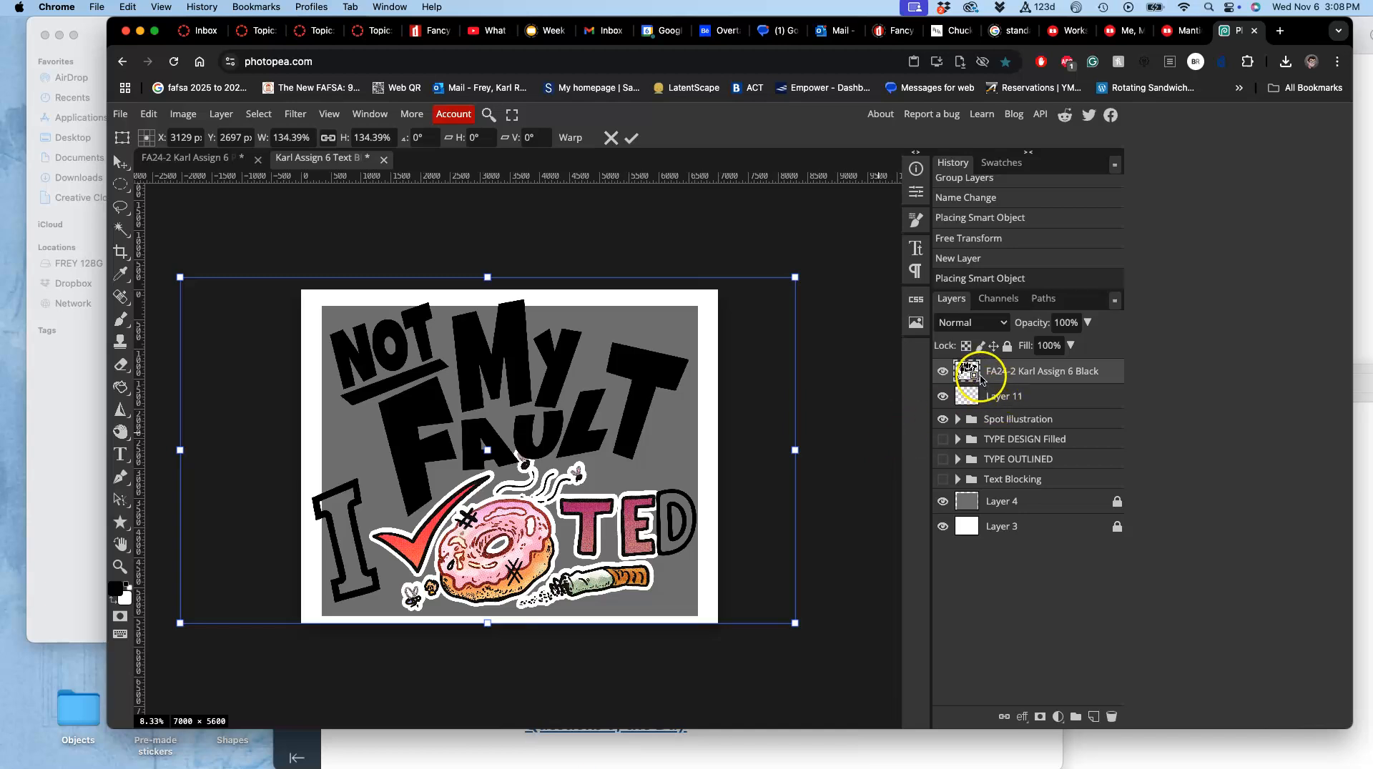
left_click(981, 379)
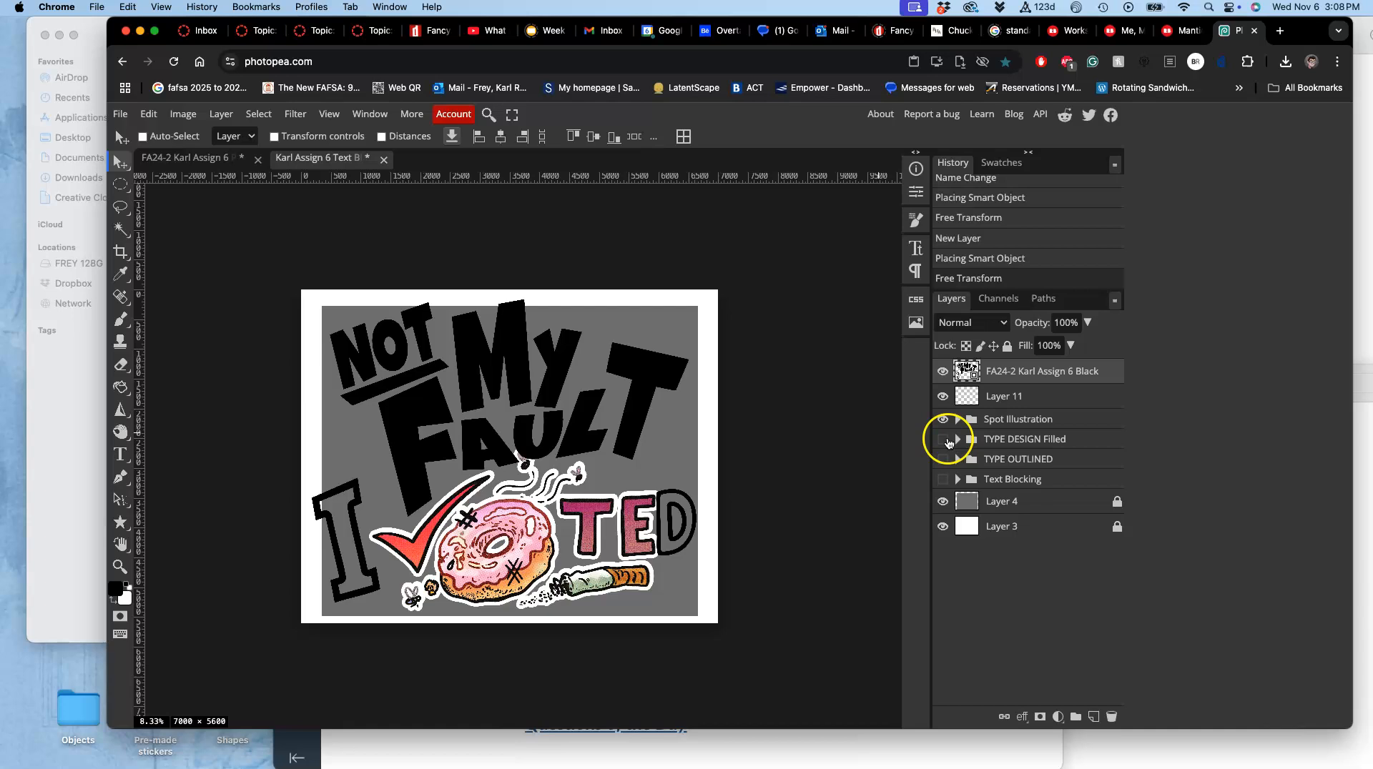
Show the TYPE DESIGN Filled group and reduce its opacity to 38%.
left_click(944, 439)
left_click(976, 442)
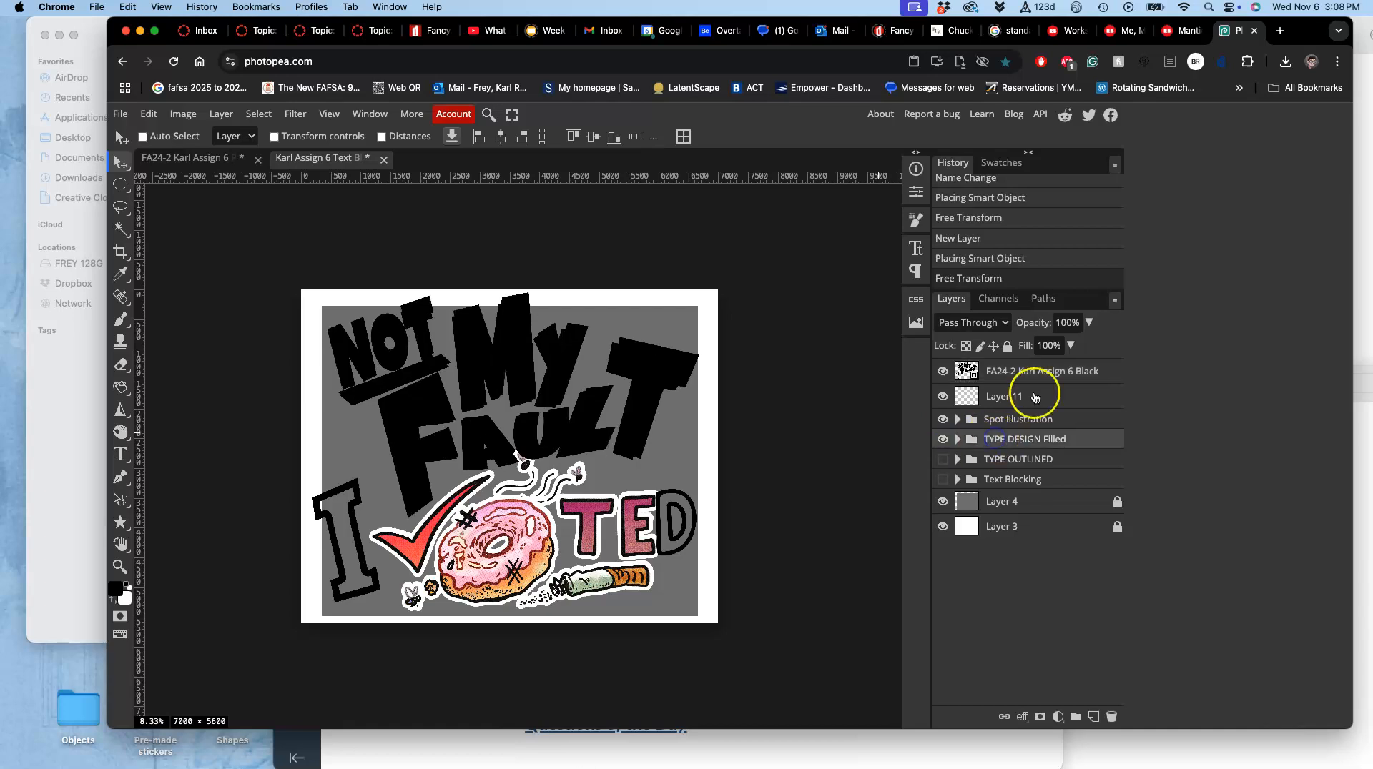
left_click(1090, 322)
left_click(1045, 346)
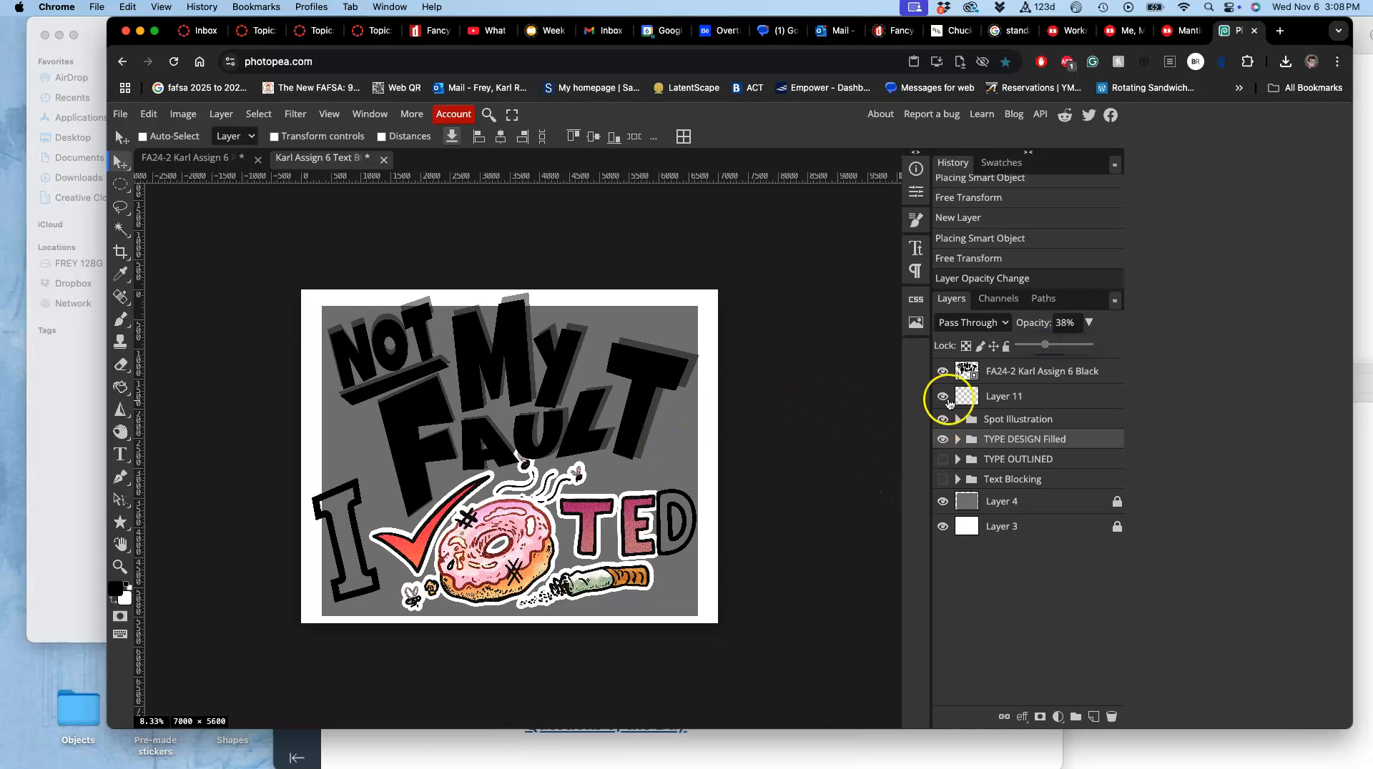
Scale the SVG lettering to about 138.9% and position it at about X 3186 px, Y 2665 px over the faded type design.
left_click(1001, 379)
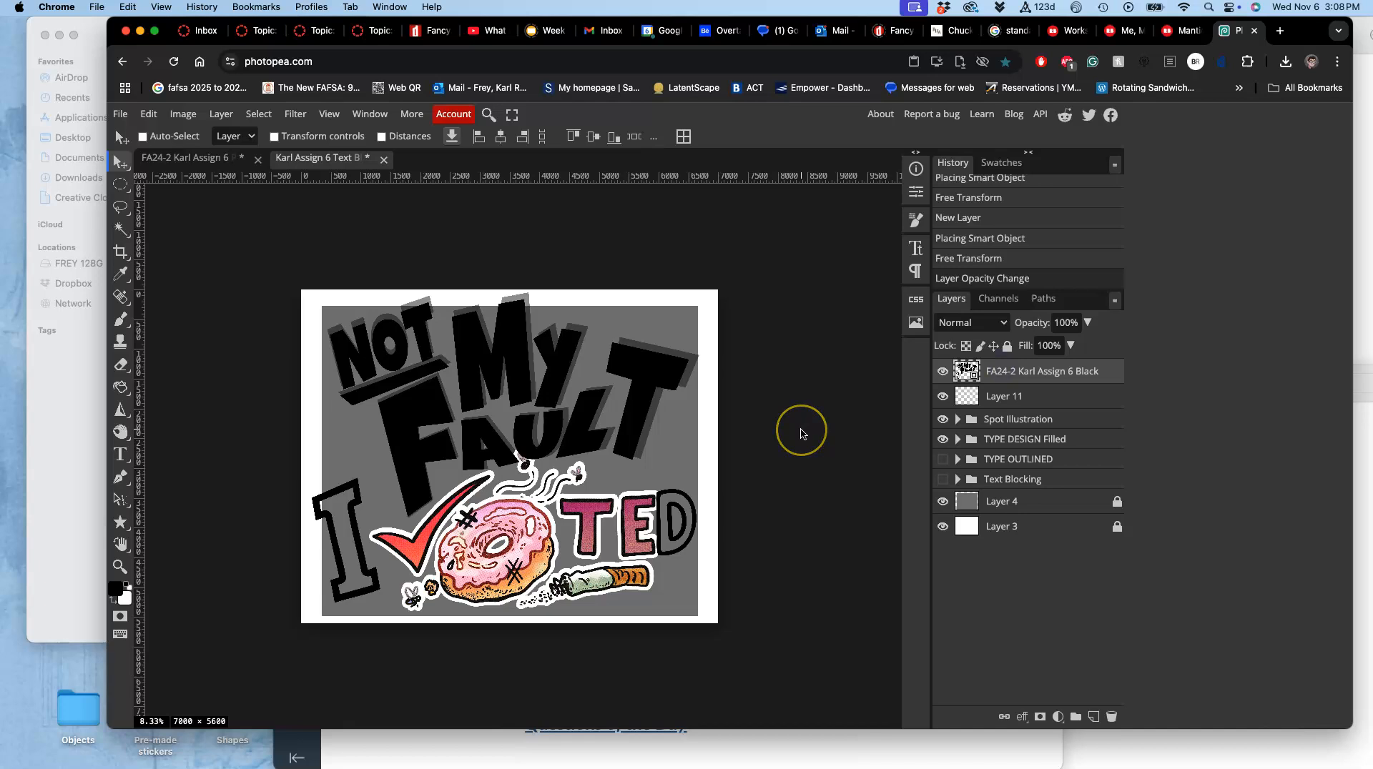
key("ctrl+t")
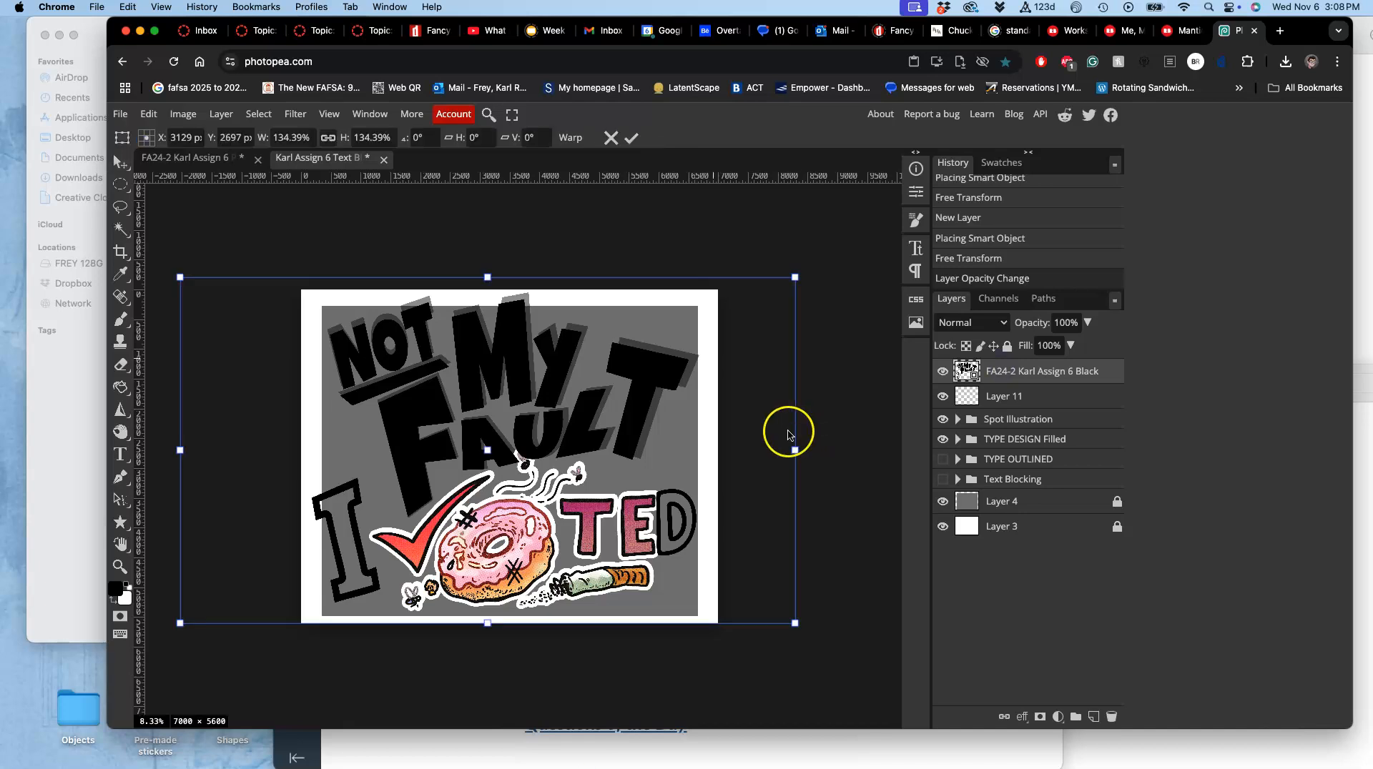
left_click_drag(797, 280, 797, 281)
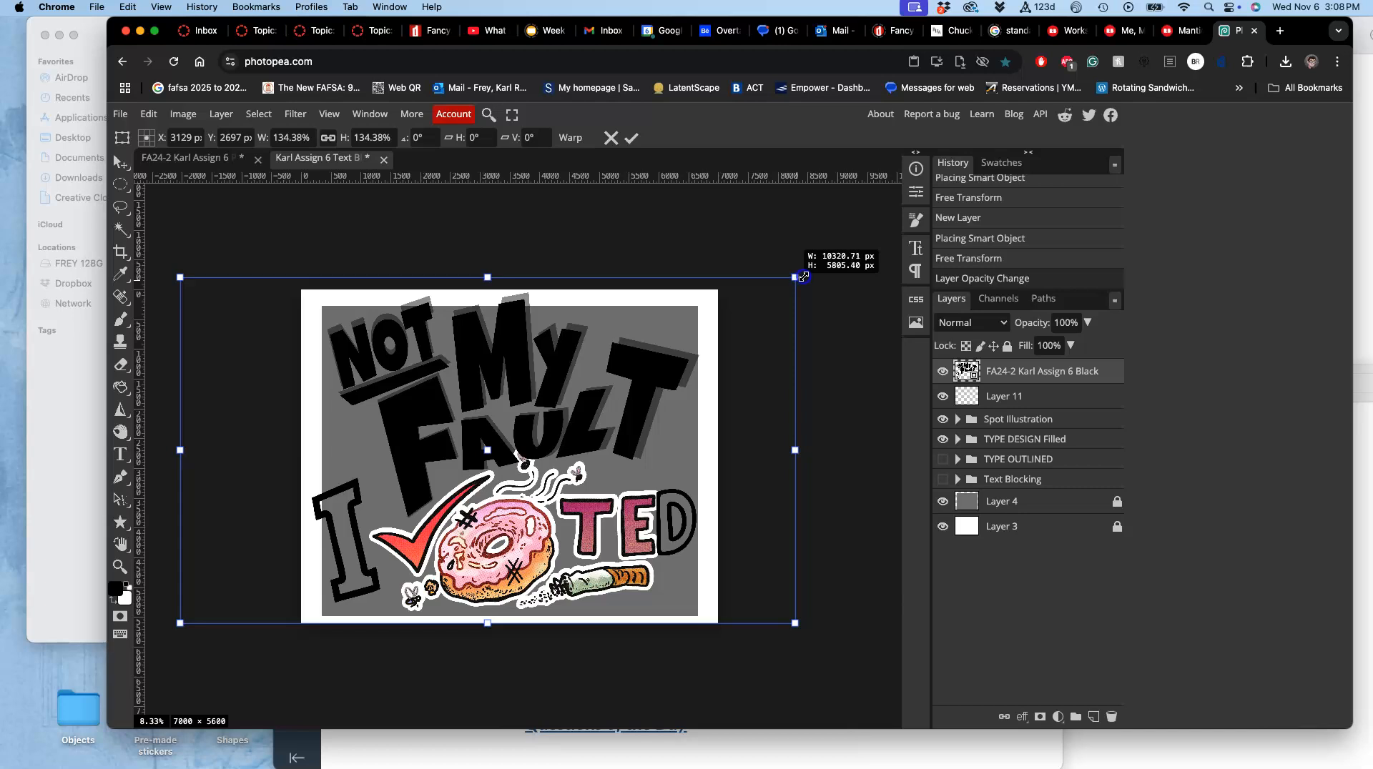
left_click_drag(808, 274, 810, 272)
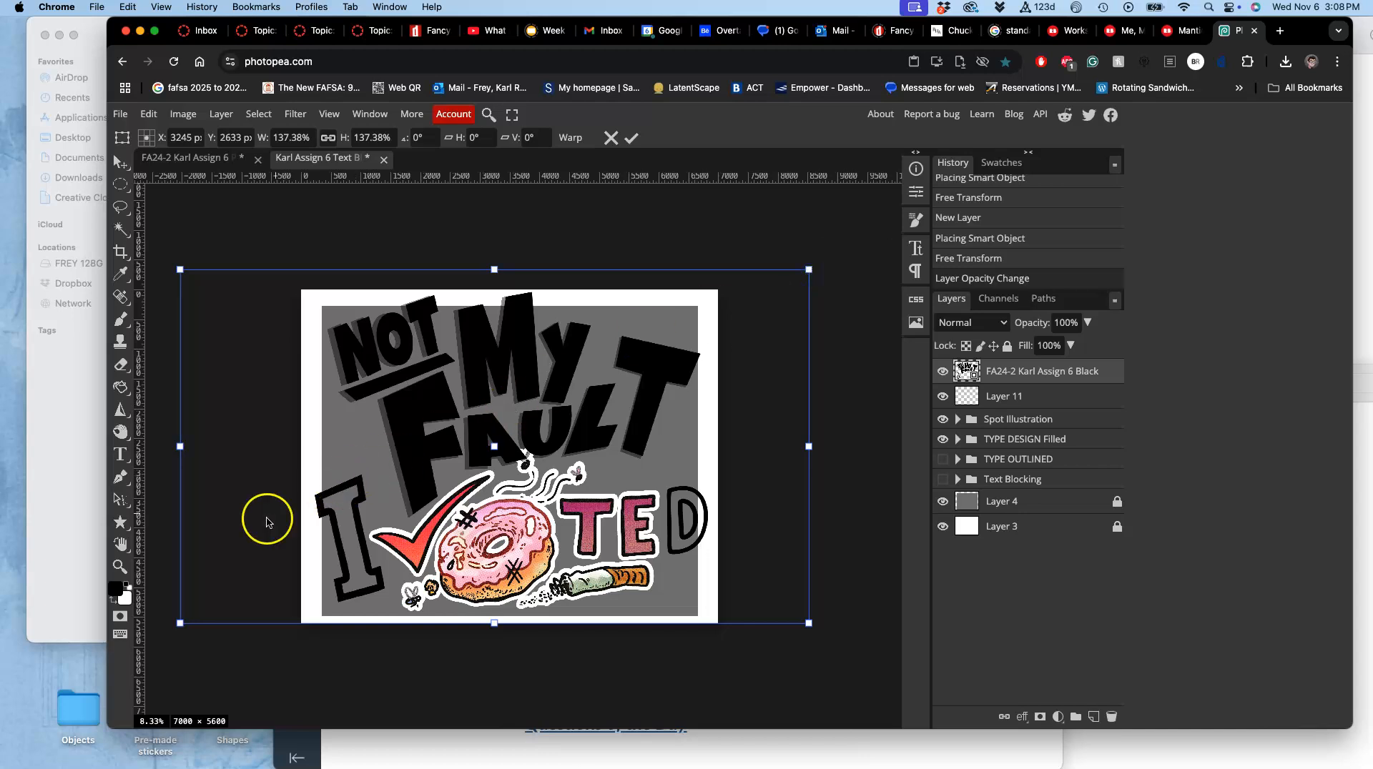
left_click_drag(181, 623, 172, 626)
left_click_drag(171, 626, 171, 626)
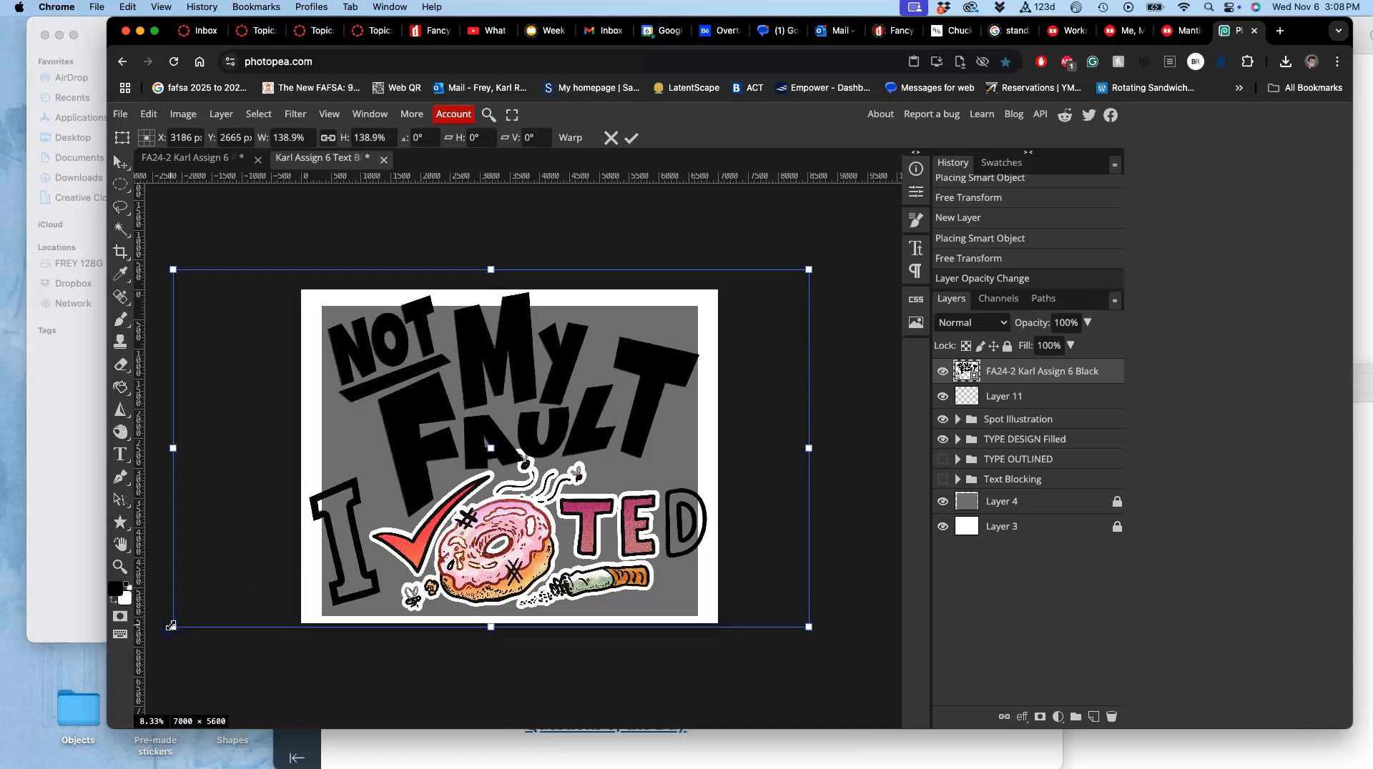
key("Return")
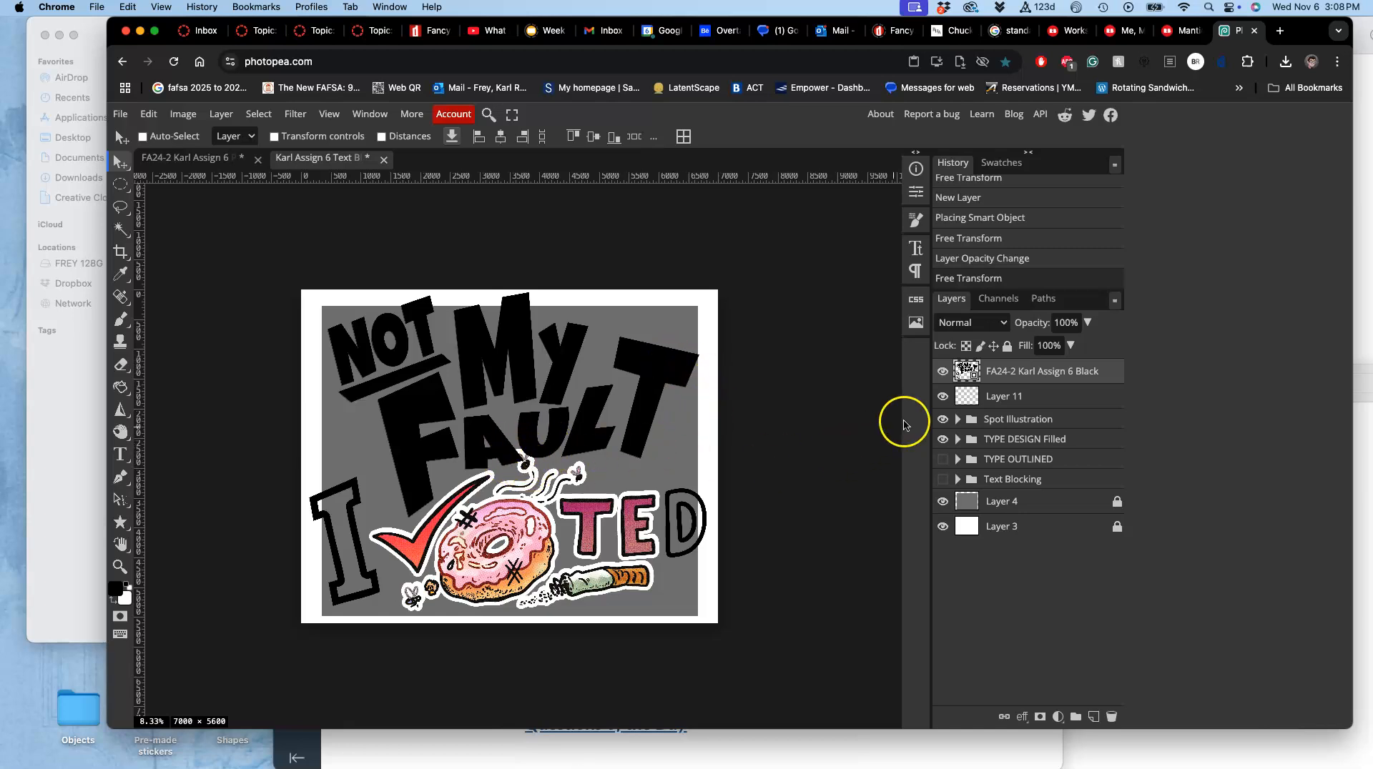
Move the SVG lettering layer directly below the Spot Illustration group and hide the TYPE DESIGN Filled group.
left_click_drag(1003, 375, 999, 434)
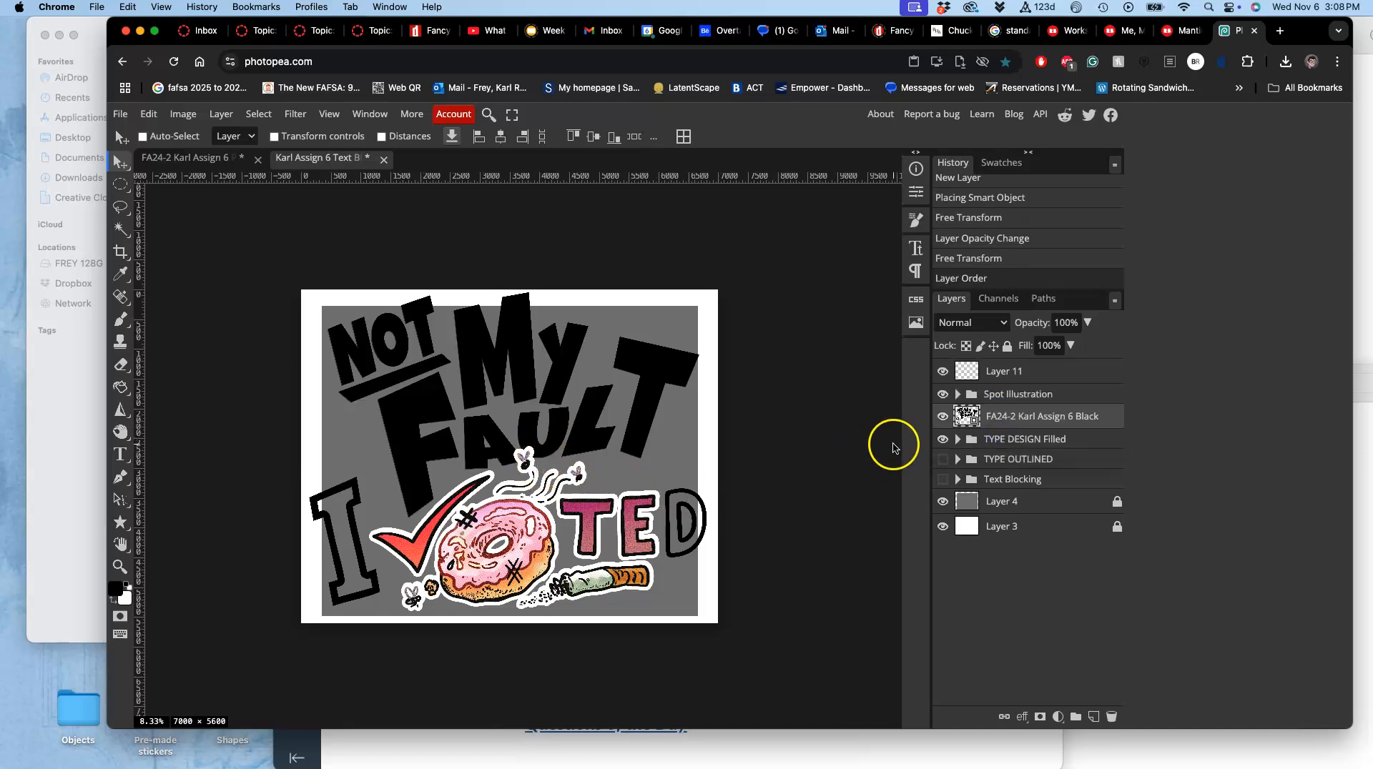
left_click(943, 440)
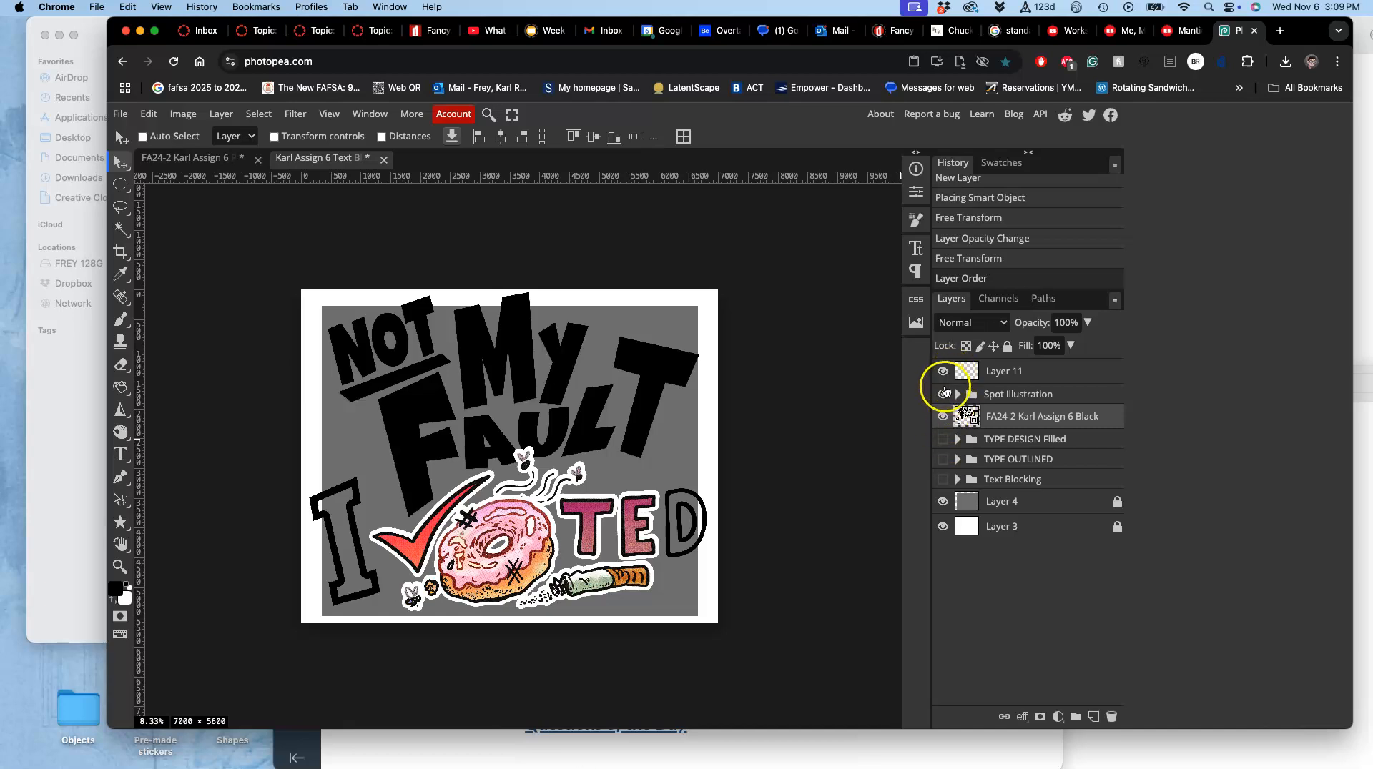
left_click(942, 418)
left_click(941, 418)
left_click(941, 418)
left_click(941, 418)
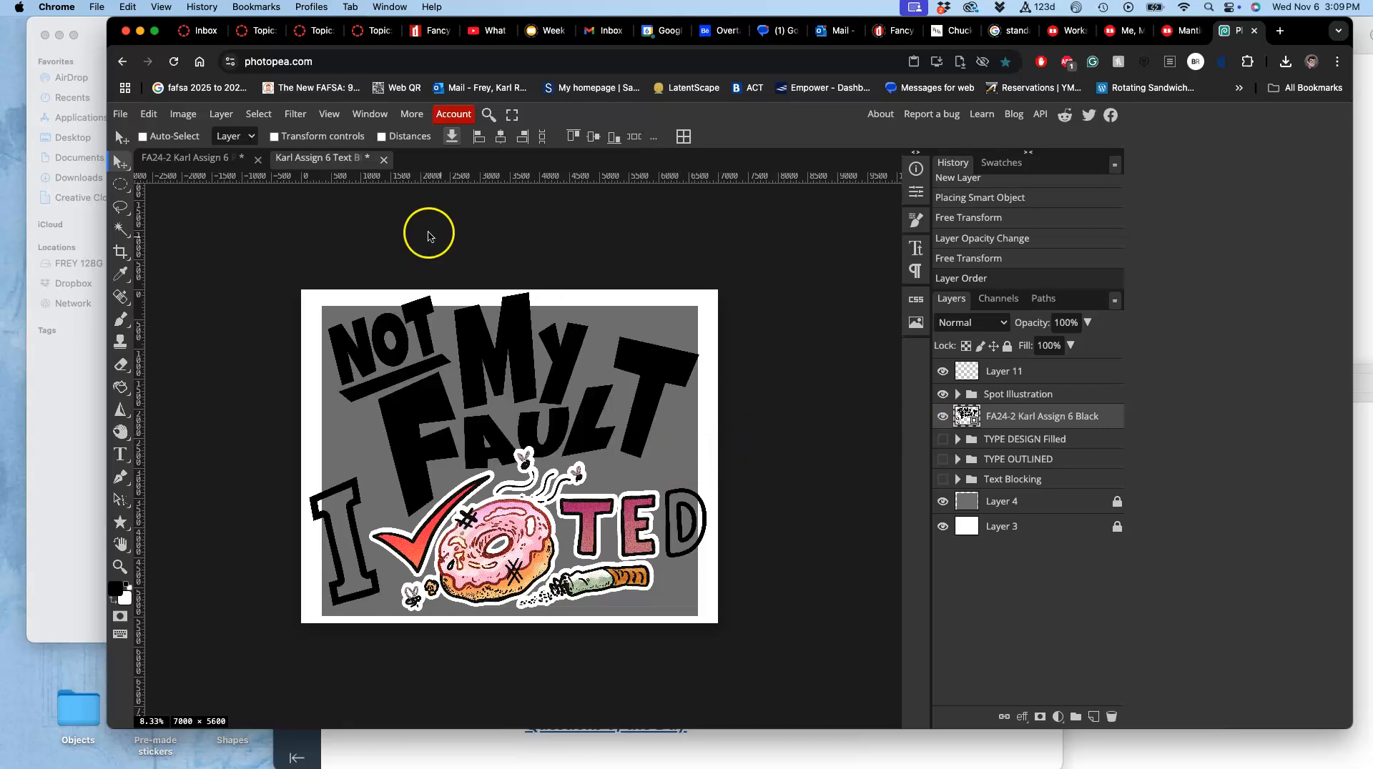
Save the Photopea document with the placed vector lettering.
left_click(129, 120)
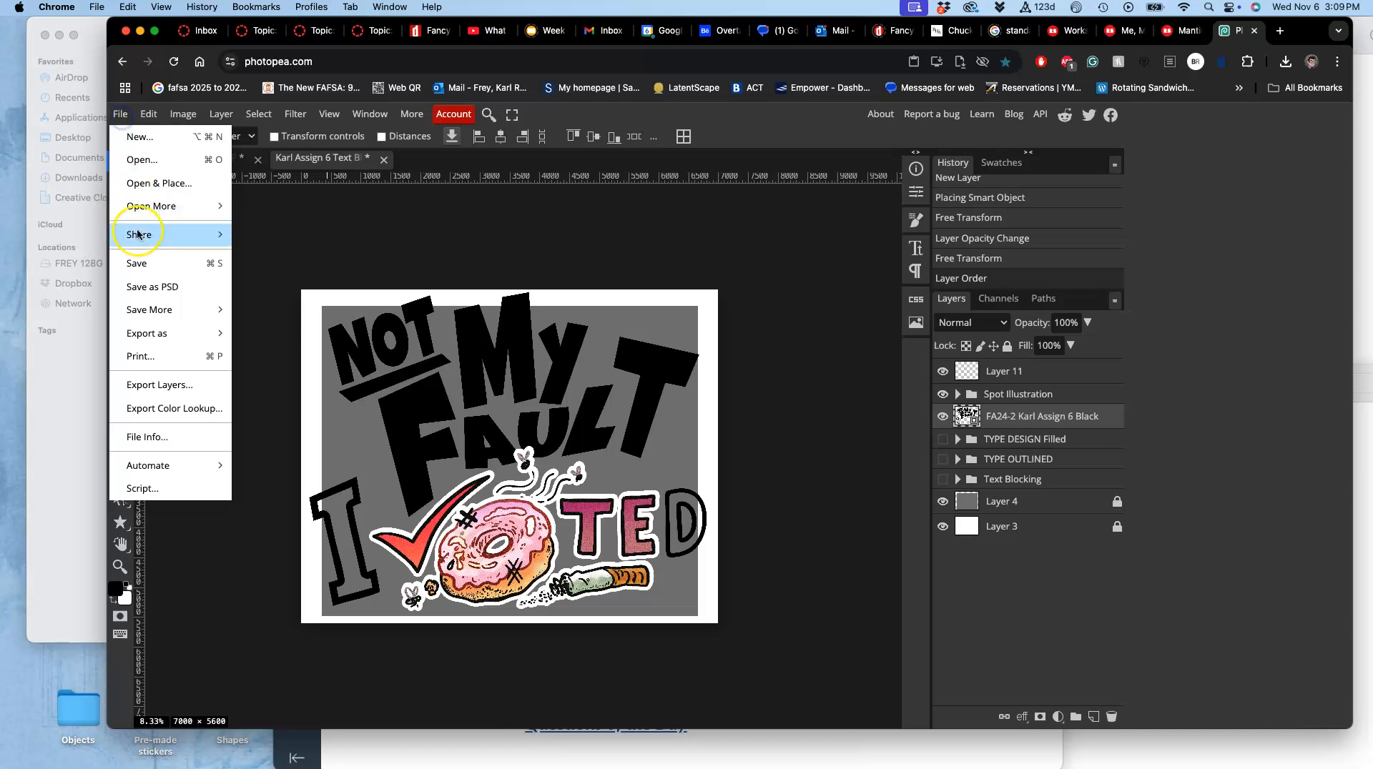
left_click(140, 262)
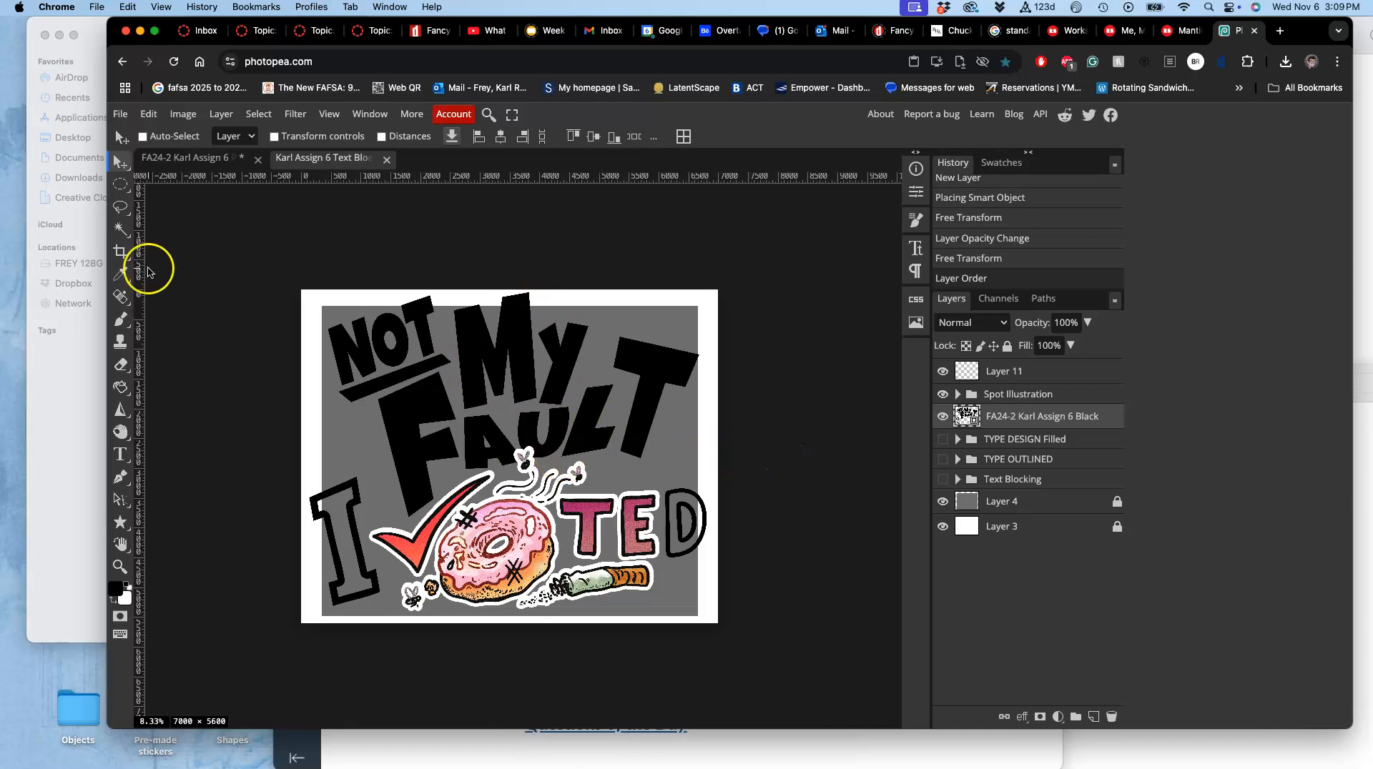
left_click(121, 113)
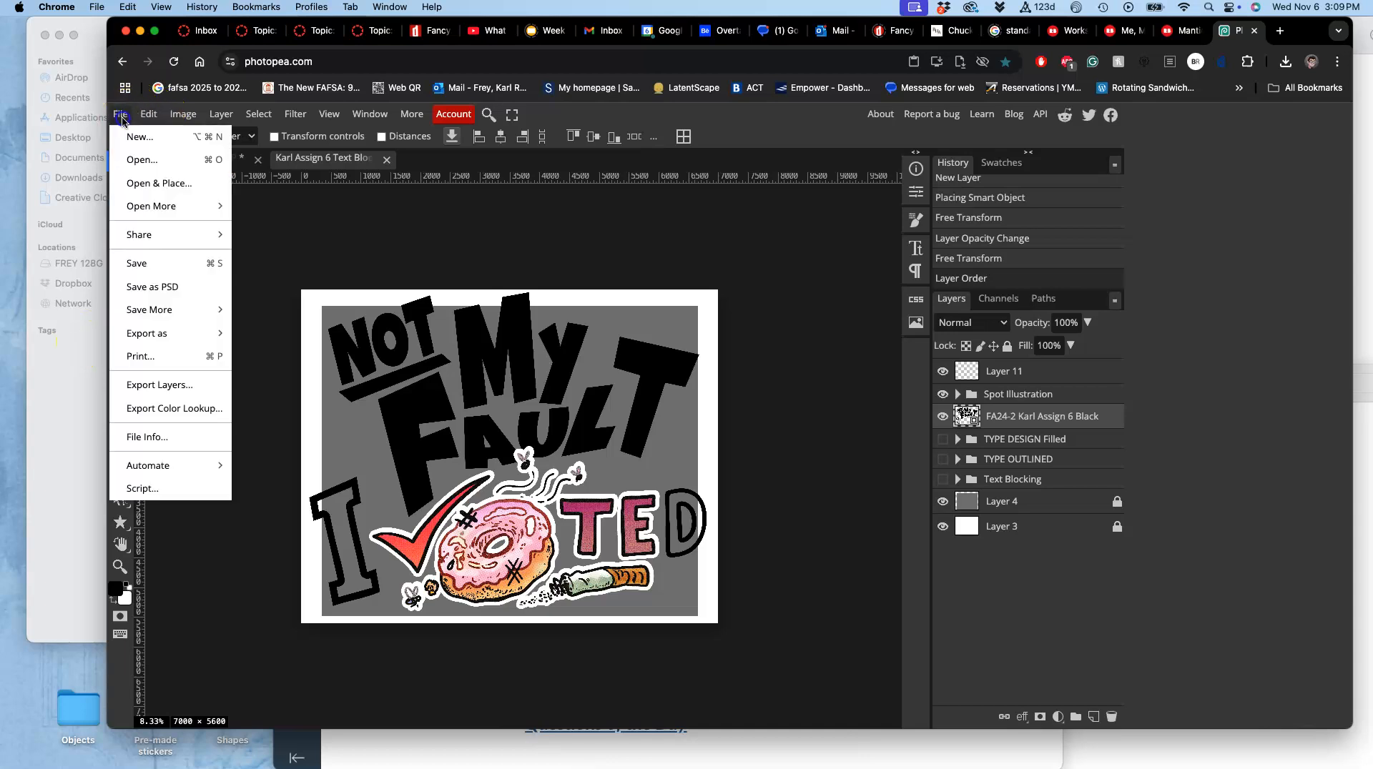
mouse_move(154, 310)
left_click(280, 252)
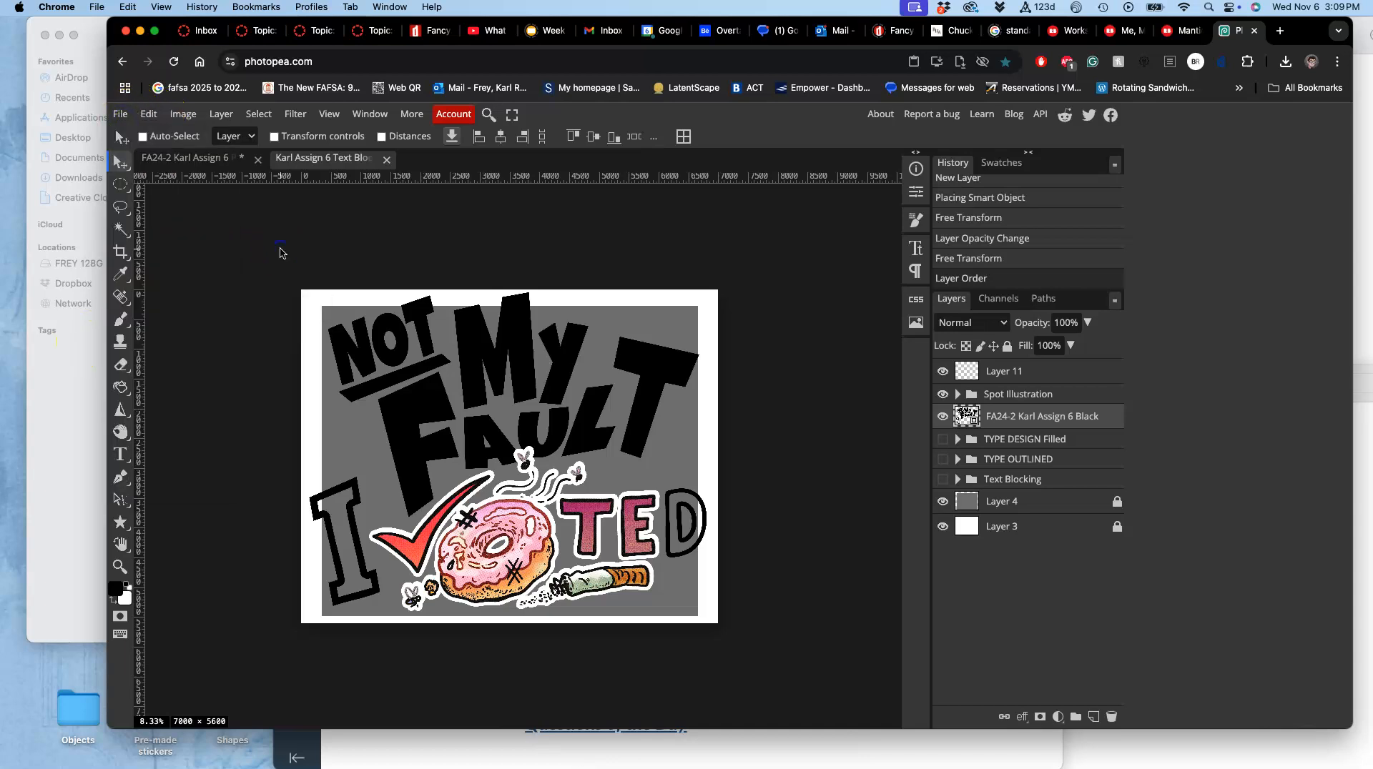
Zoom the design to 12.5%, enlarge the browser window, and capture a screenshot of the whole artboard.
scroll(299, 301, "up", 3)
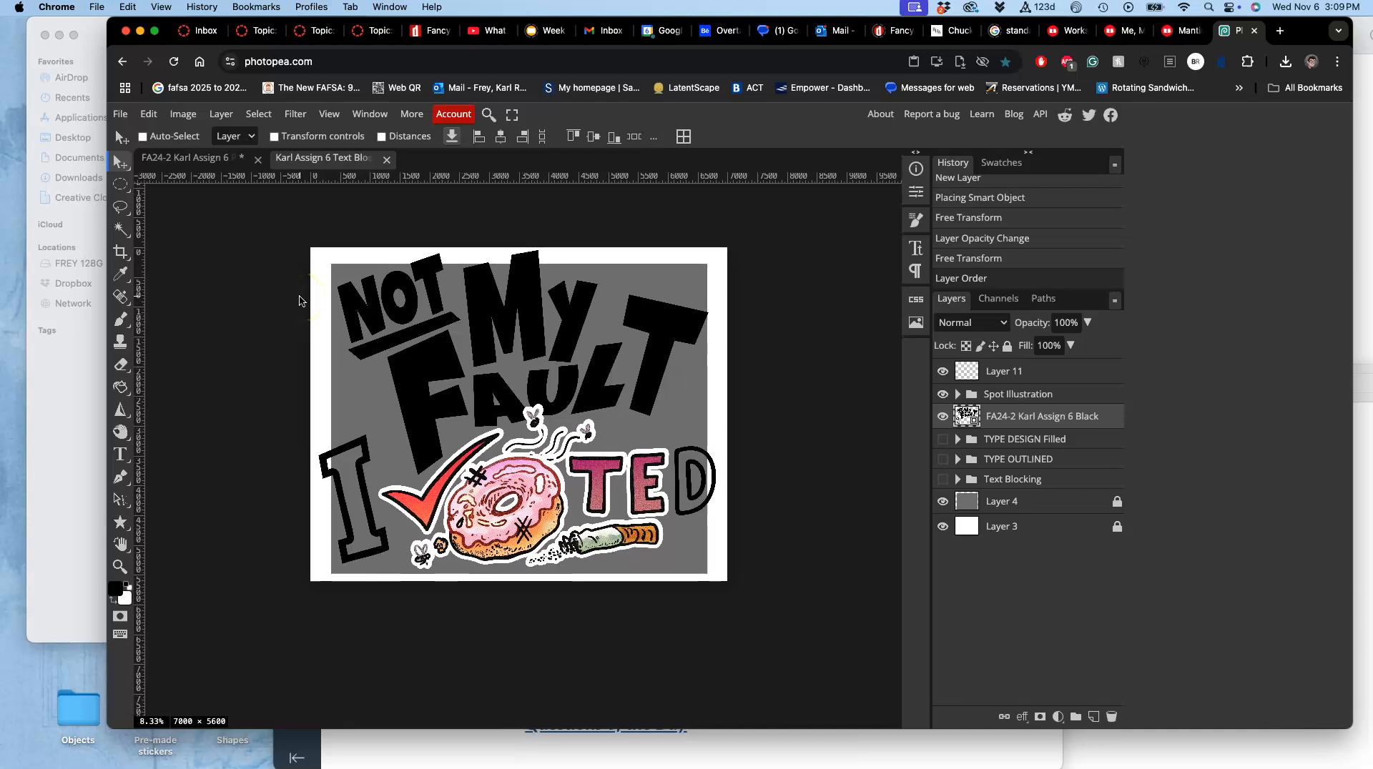
scroll(300, 300, "up", 3)
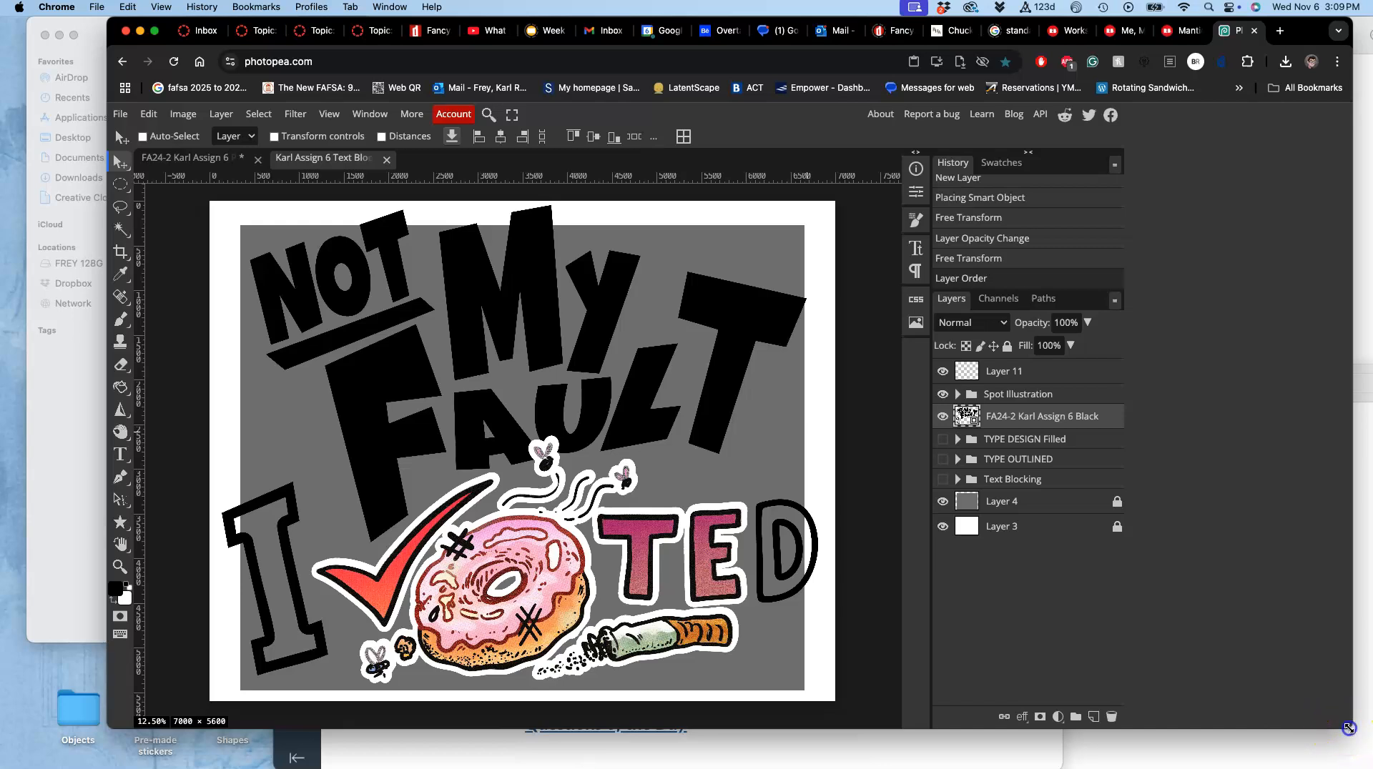
left_click_drag(1349, 728, 1360, 768)
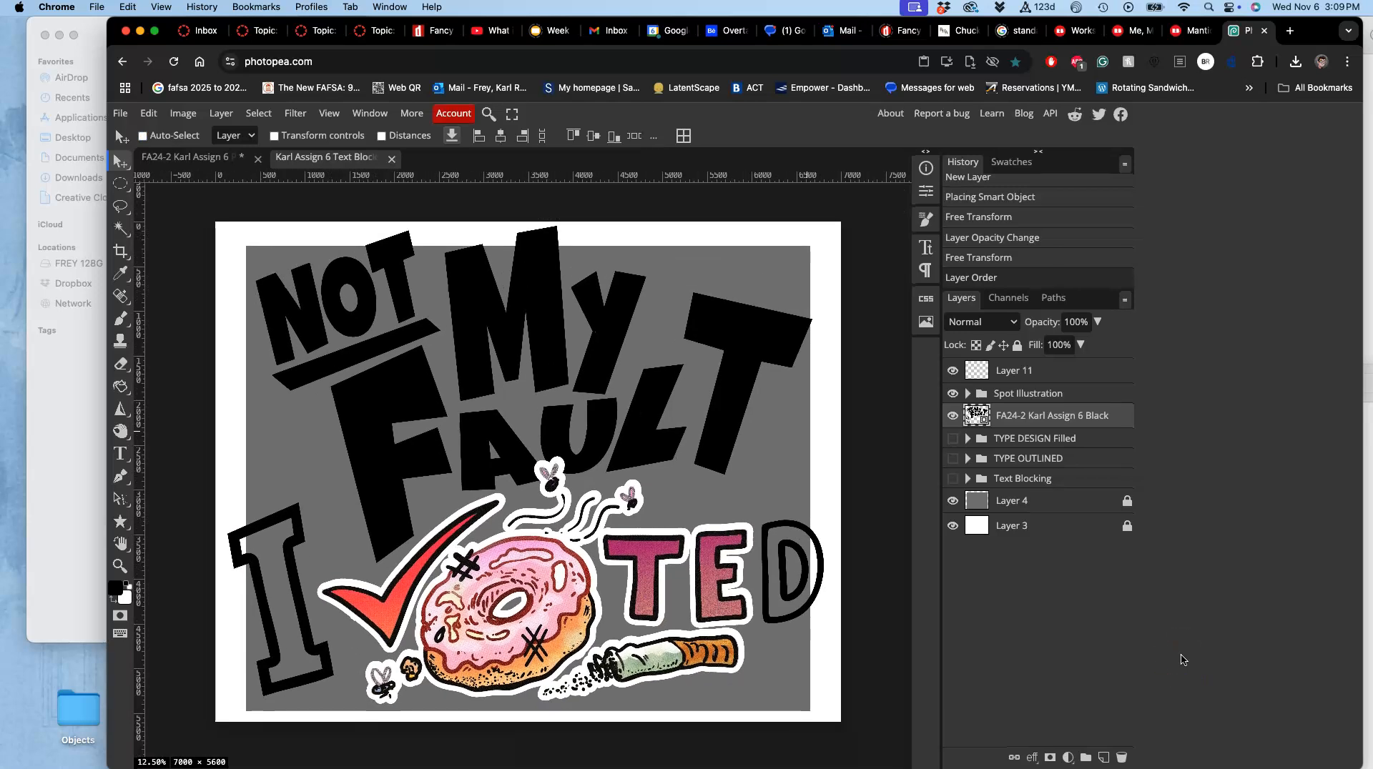
scroll(885, 614, "down", 1)
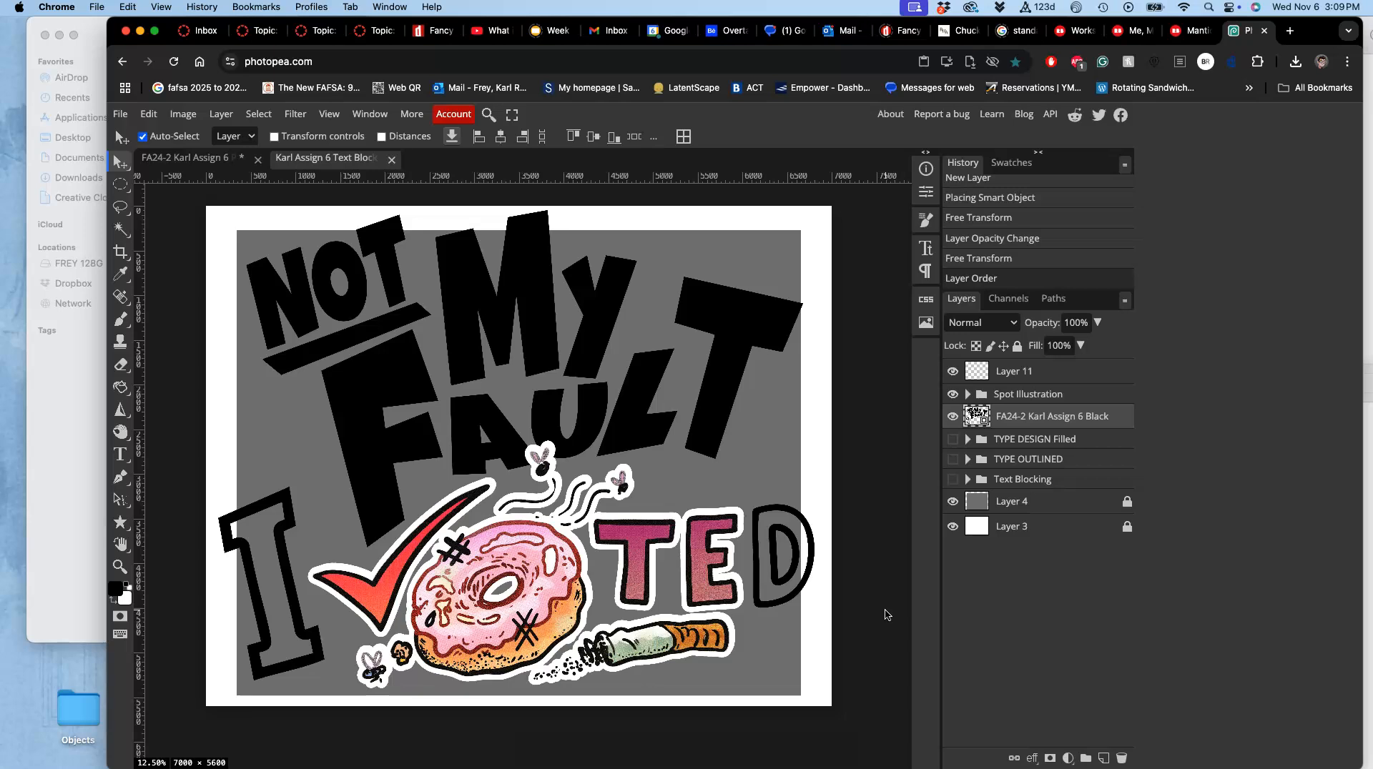
left_click_drag(199, 200, 838, 715)
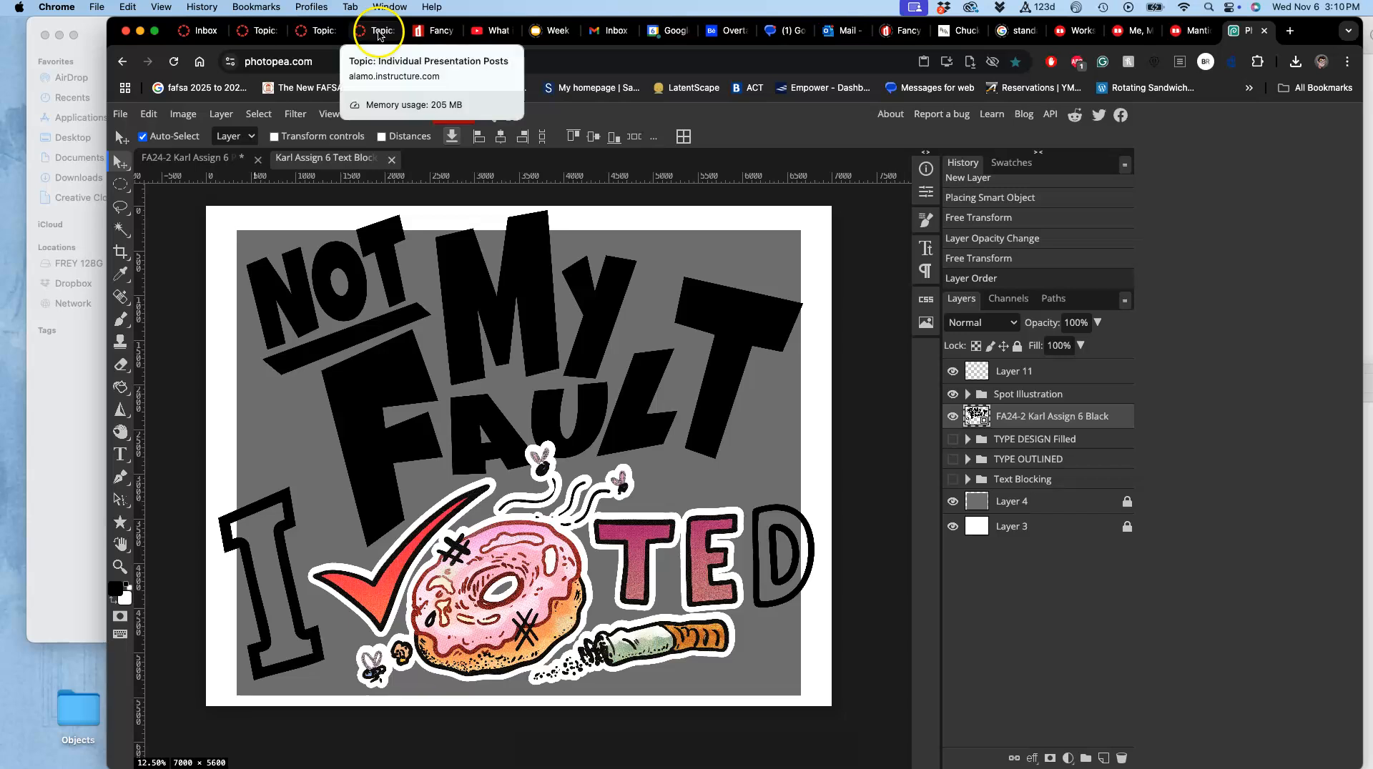
Insert the desktop screenshot of the design into the Assignment #6 discussion post under Requirement #2: BLACK VECTOR TYPE.
left_click(379, 32)
left_click(318, 31)
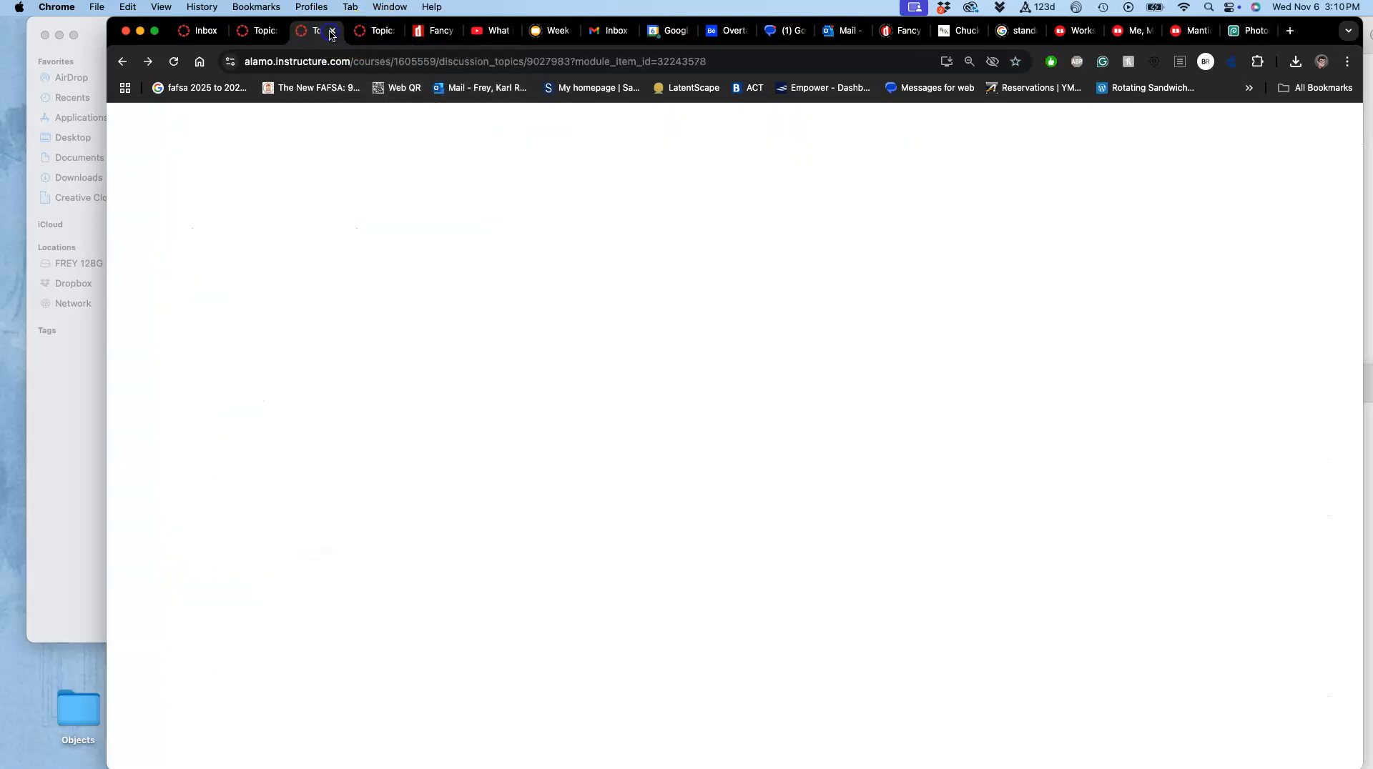
left_click(574, 360)
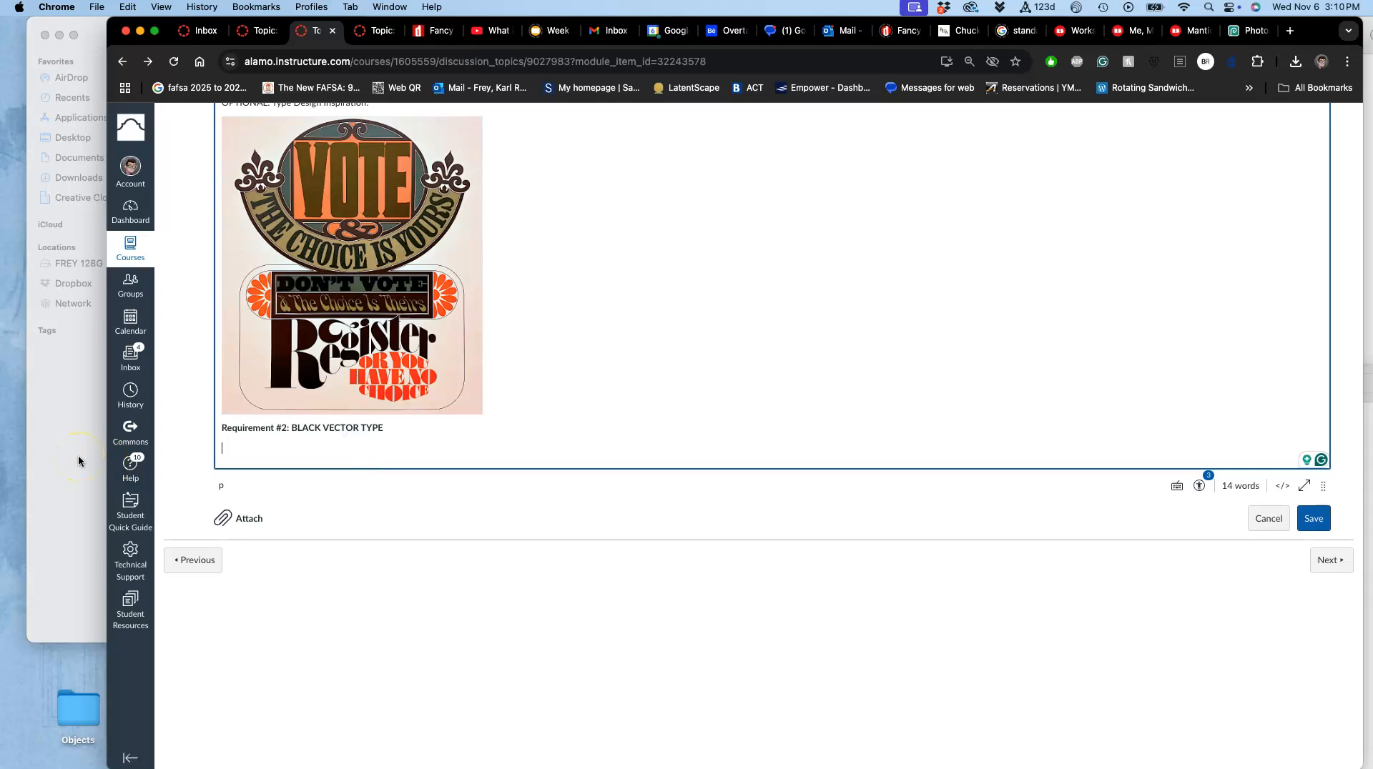
key("F11")
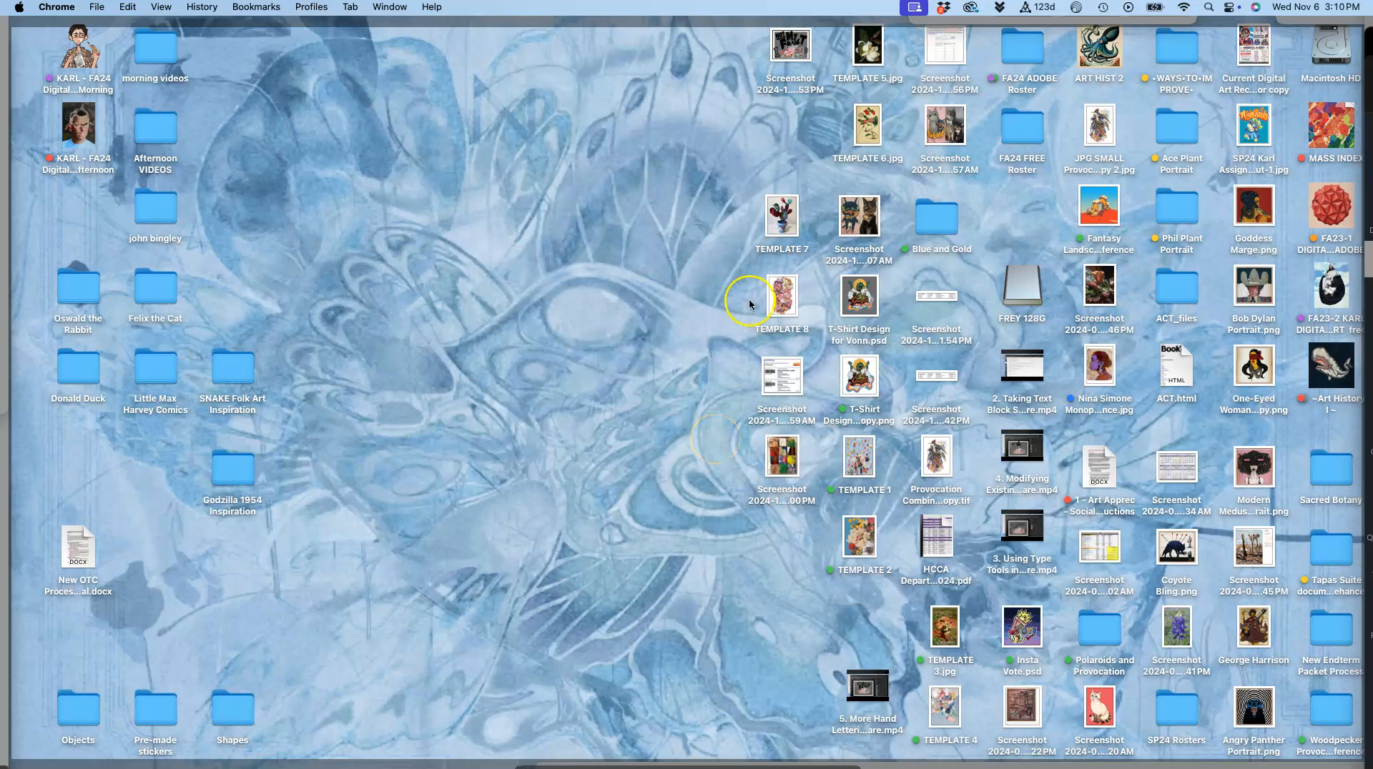
left_click_drag(792, 57, 350, 460)
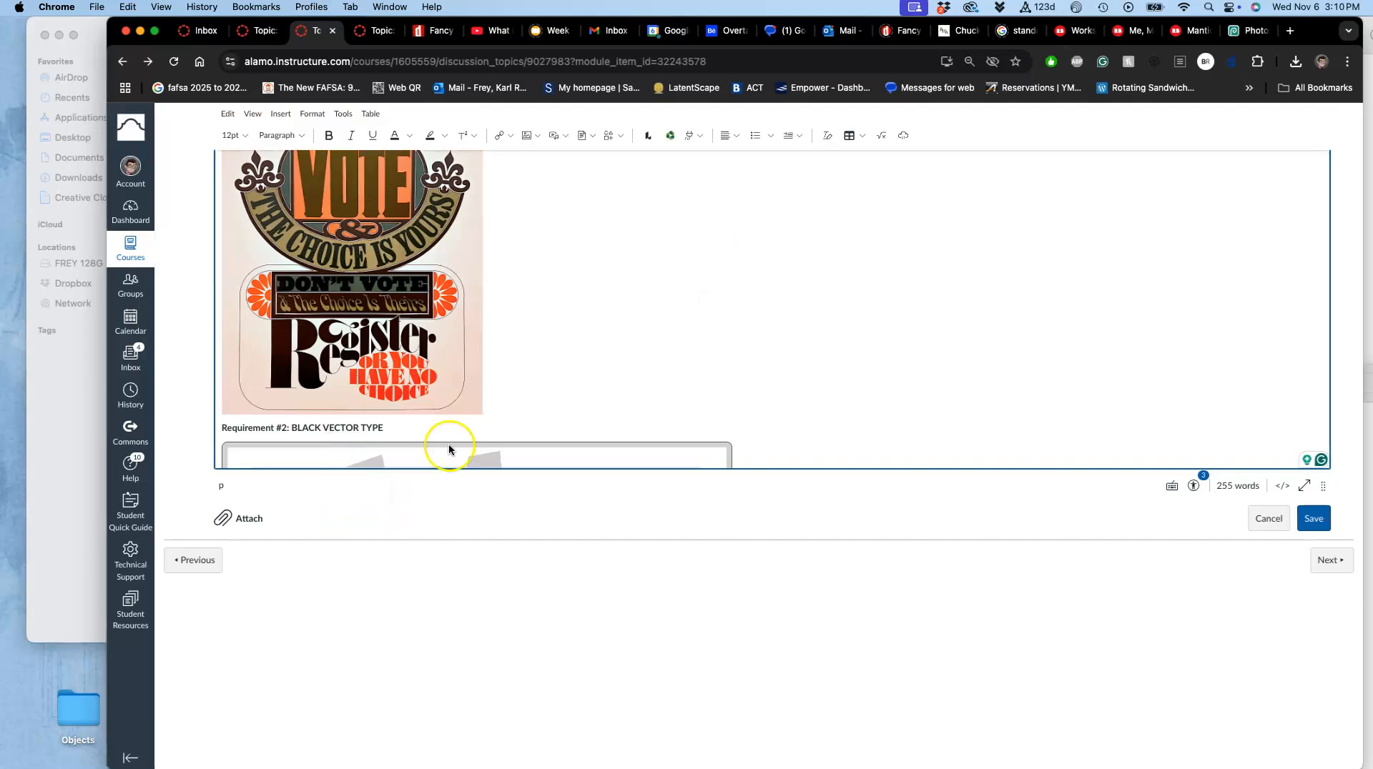
Try to tag the Text Blocking Sketch PSD in the Assign #6 folder with green.
left_click(68, 390)
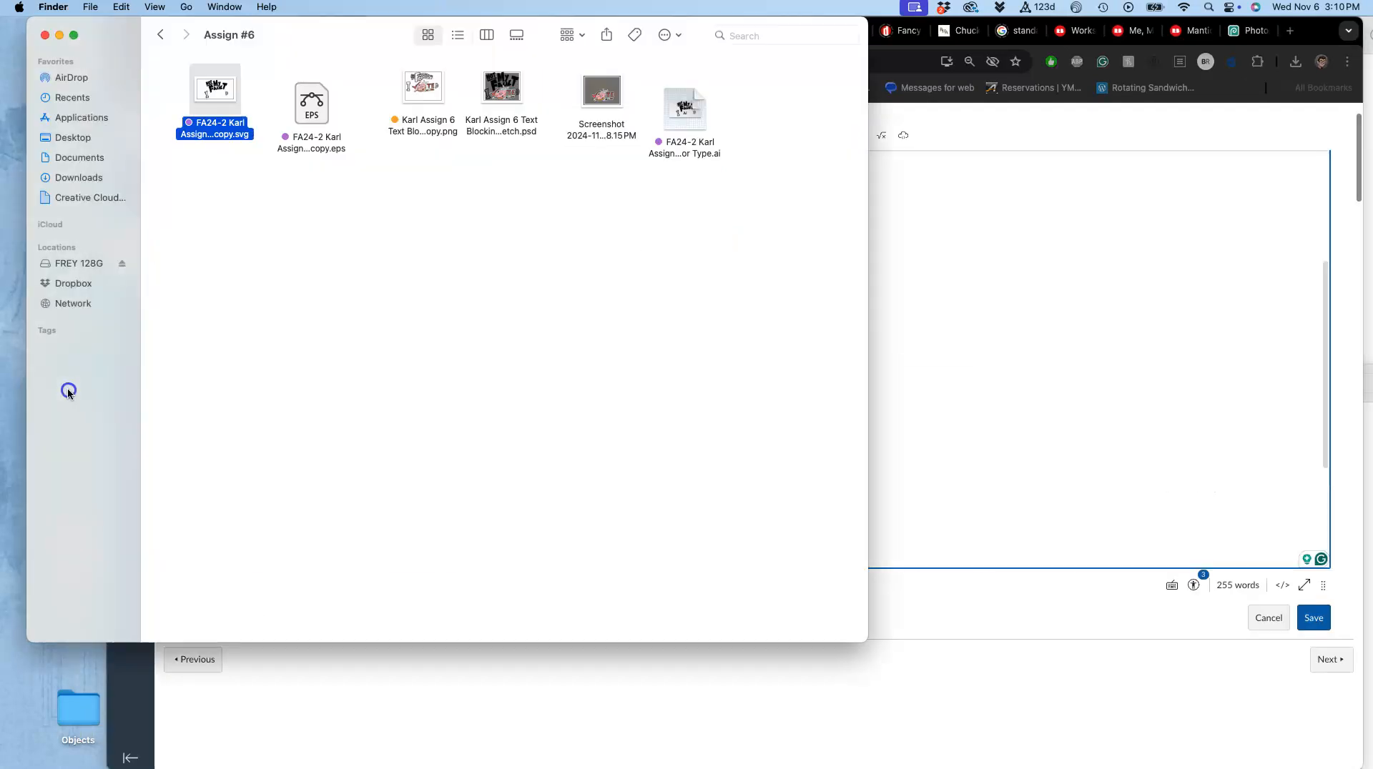
right_click(510, 134)
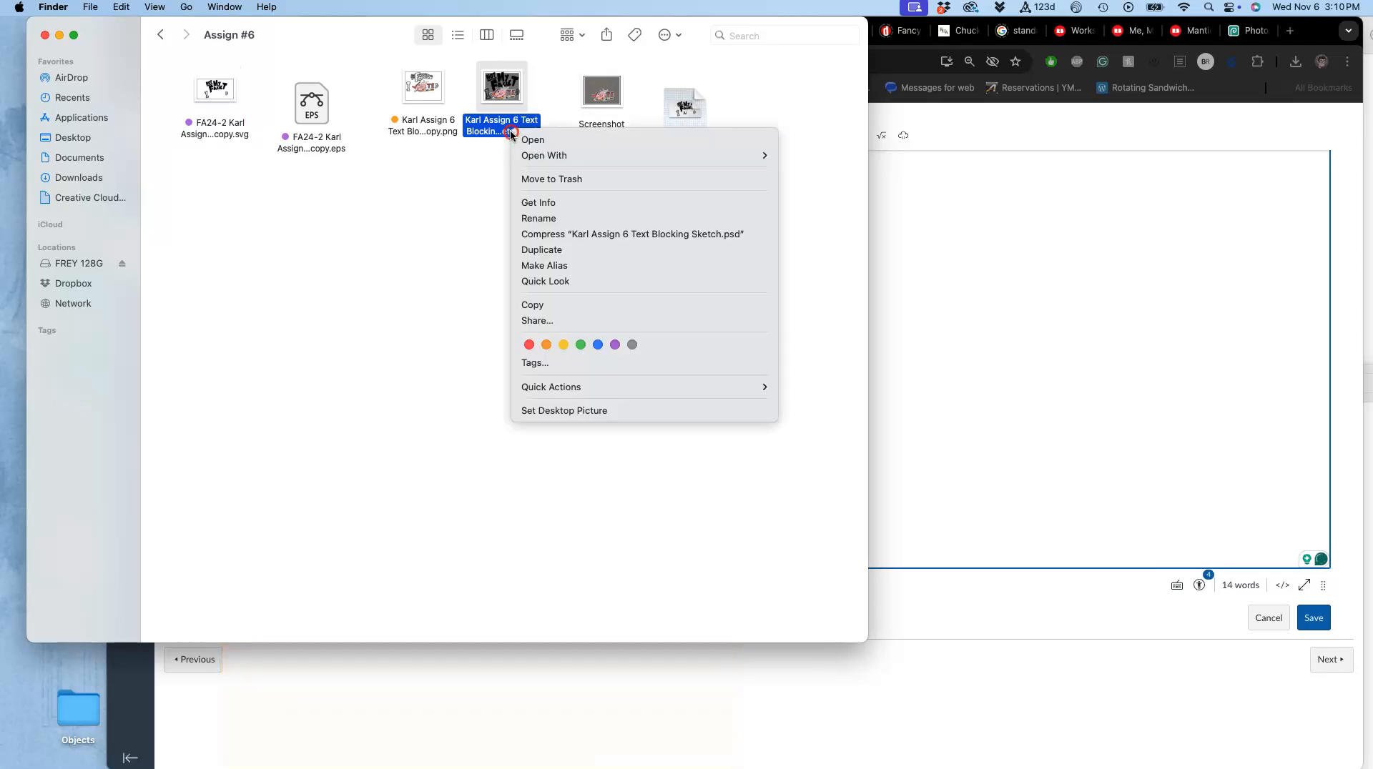
left_click(580, 345)
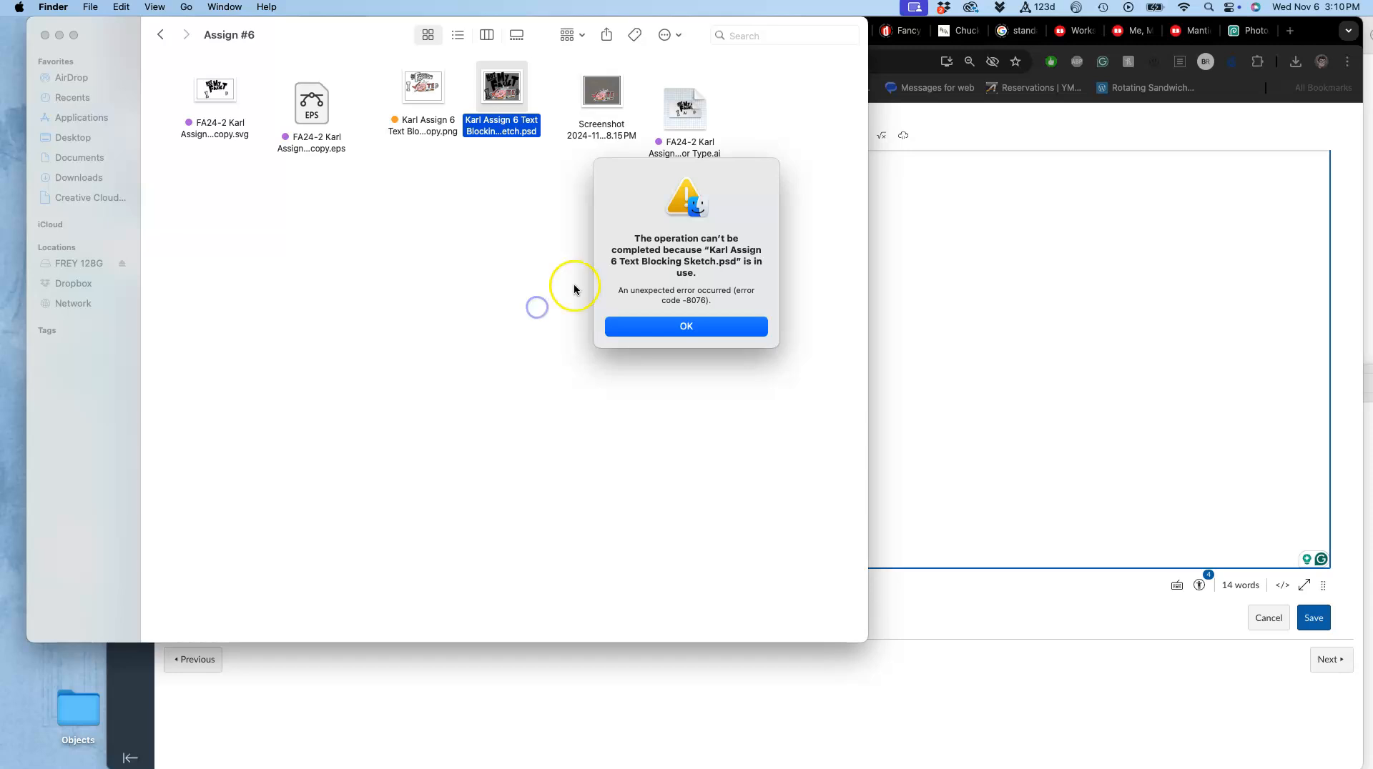
left_click(624, 327)
left_click(522, 113)
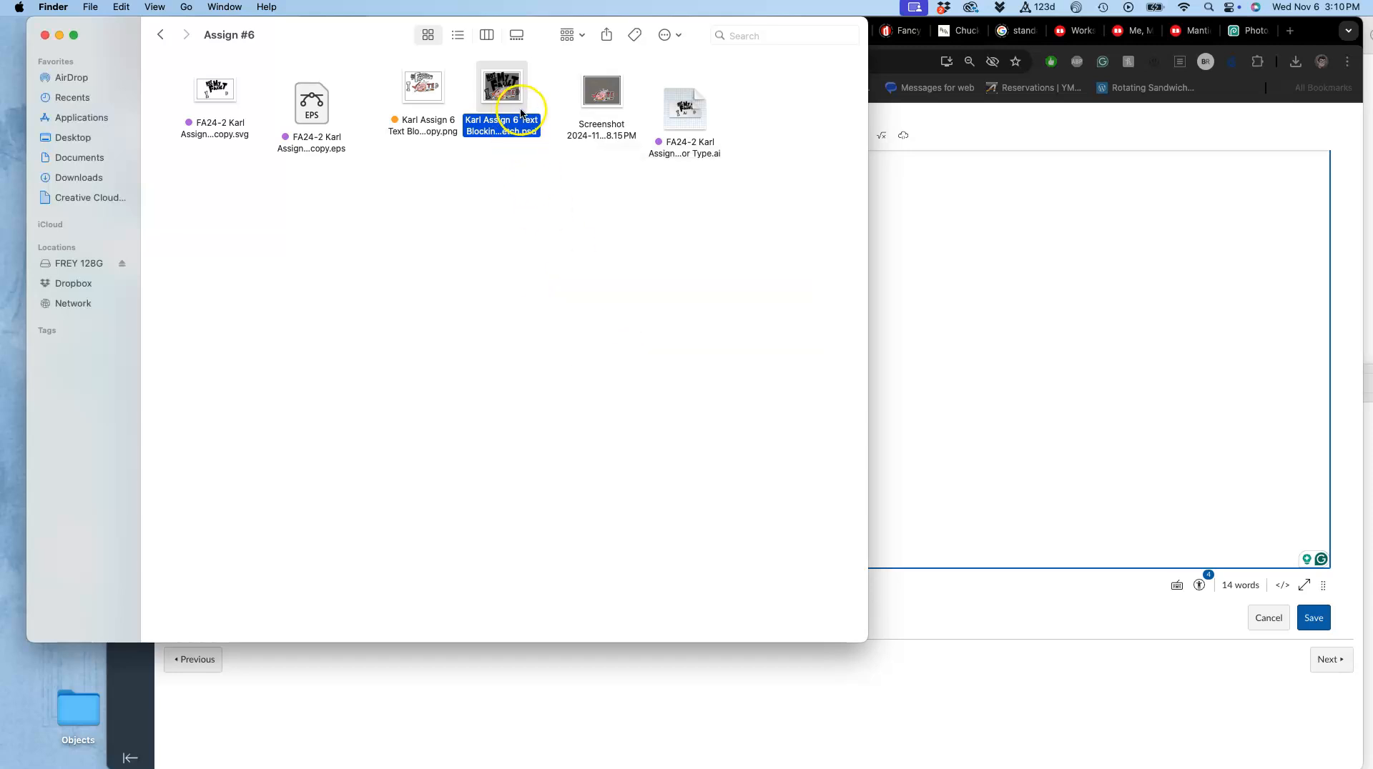
Shrink the inserted screenshot in the discussion post to about three quarters of its size and save the post.
left_click(879, 377)
scroll(770, 392, "down", 4)
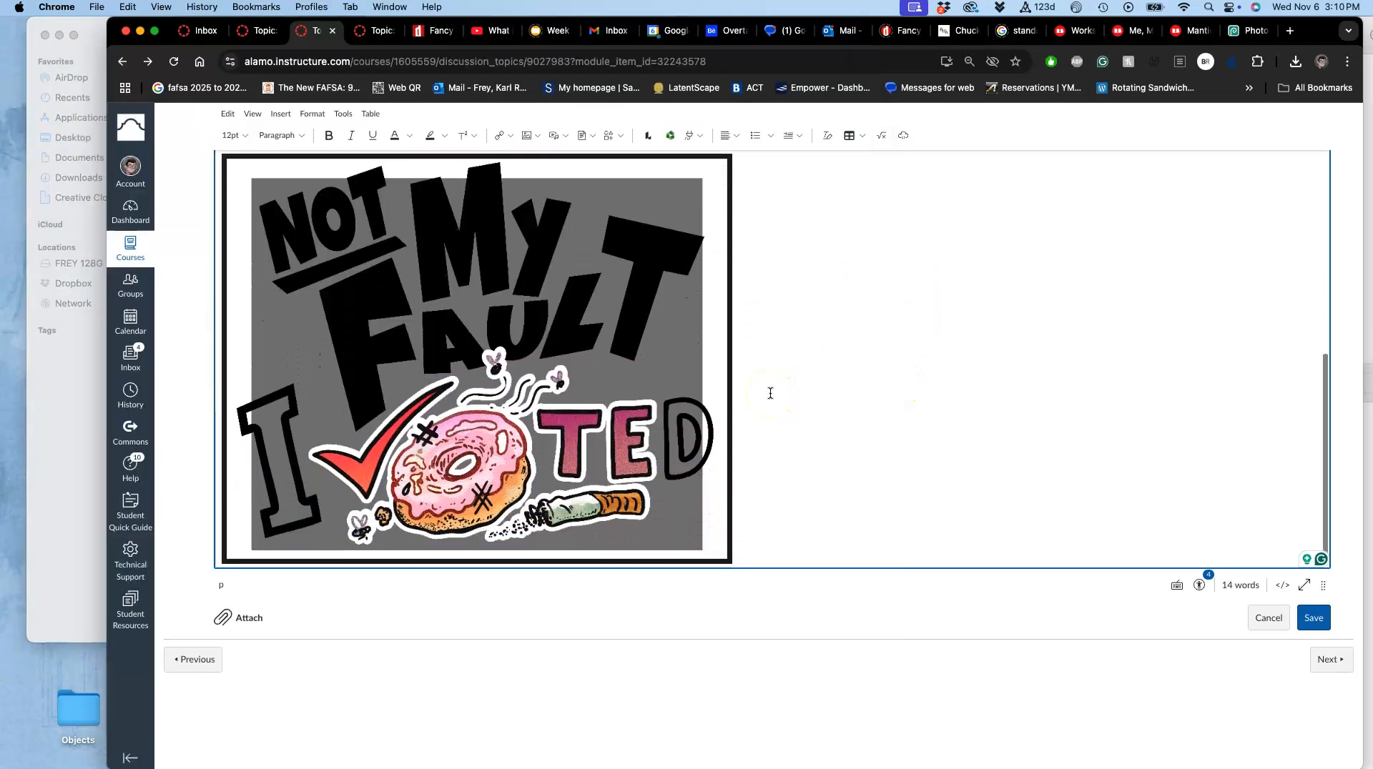
scroll(770, 393, "up", 6)
scroll(770, 393, "down", 6)
scroll(770, 393, "up", 5)
left_click(740, 355)
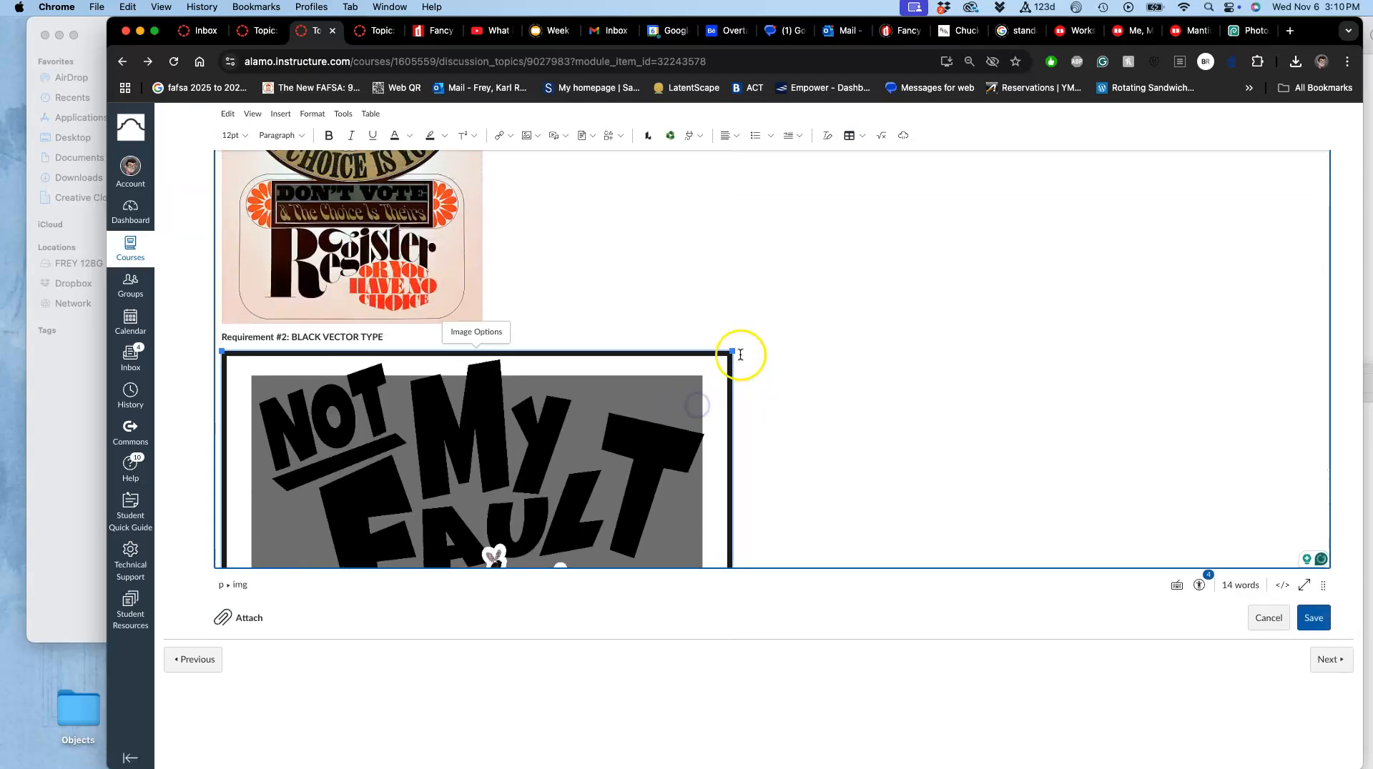
left_click_drag(730, 353, 587, 359)
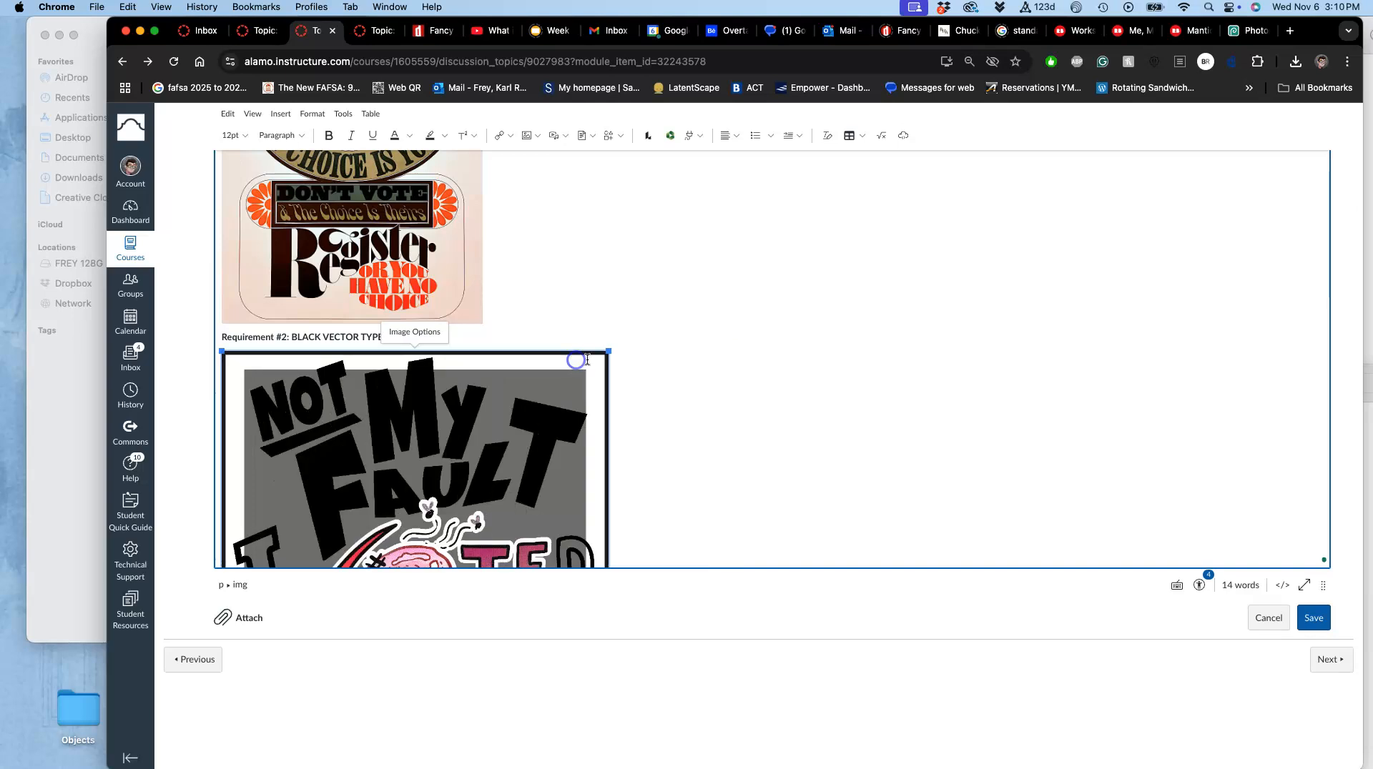
left_click(1313, 617)
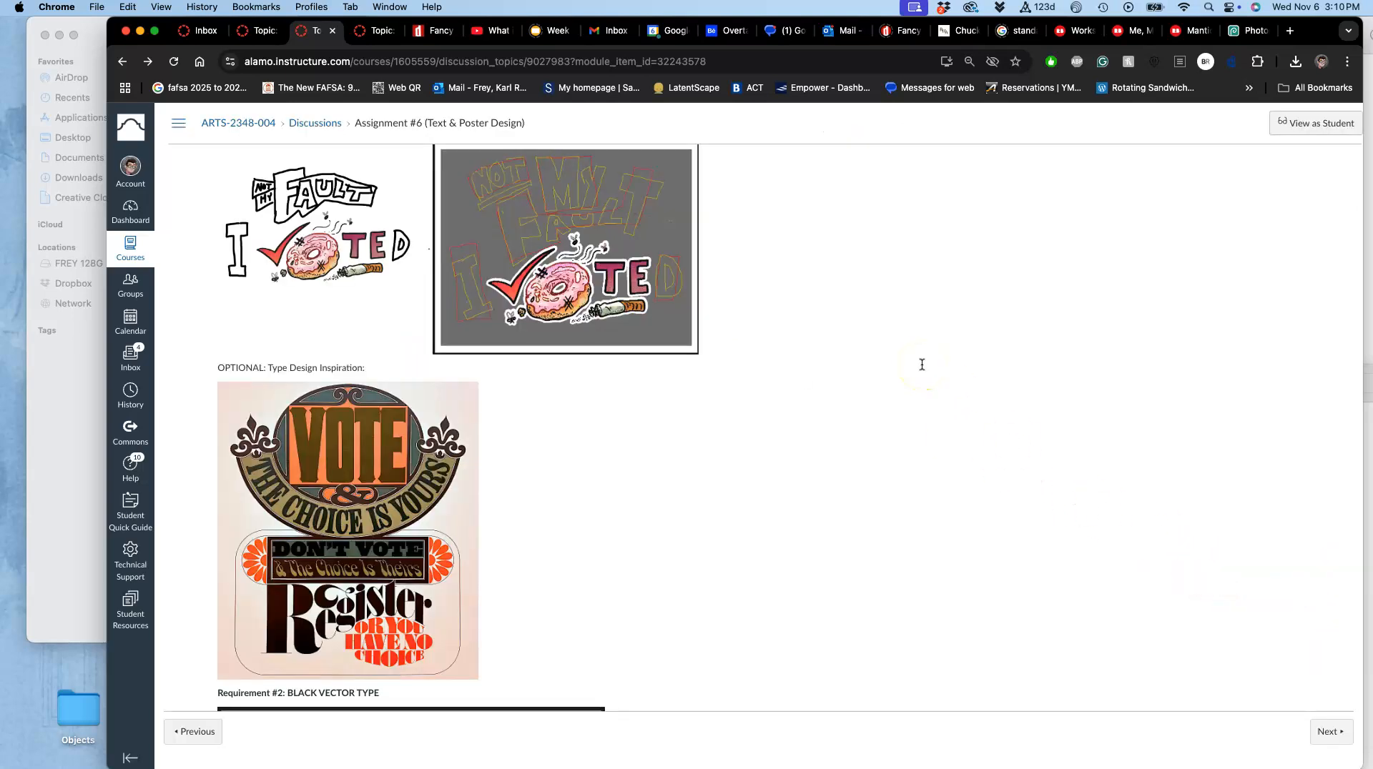
Review the images in the saved Assignment #6 post and the past student example on the assignment page.
scroll(922, 365, "down", 5)
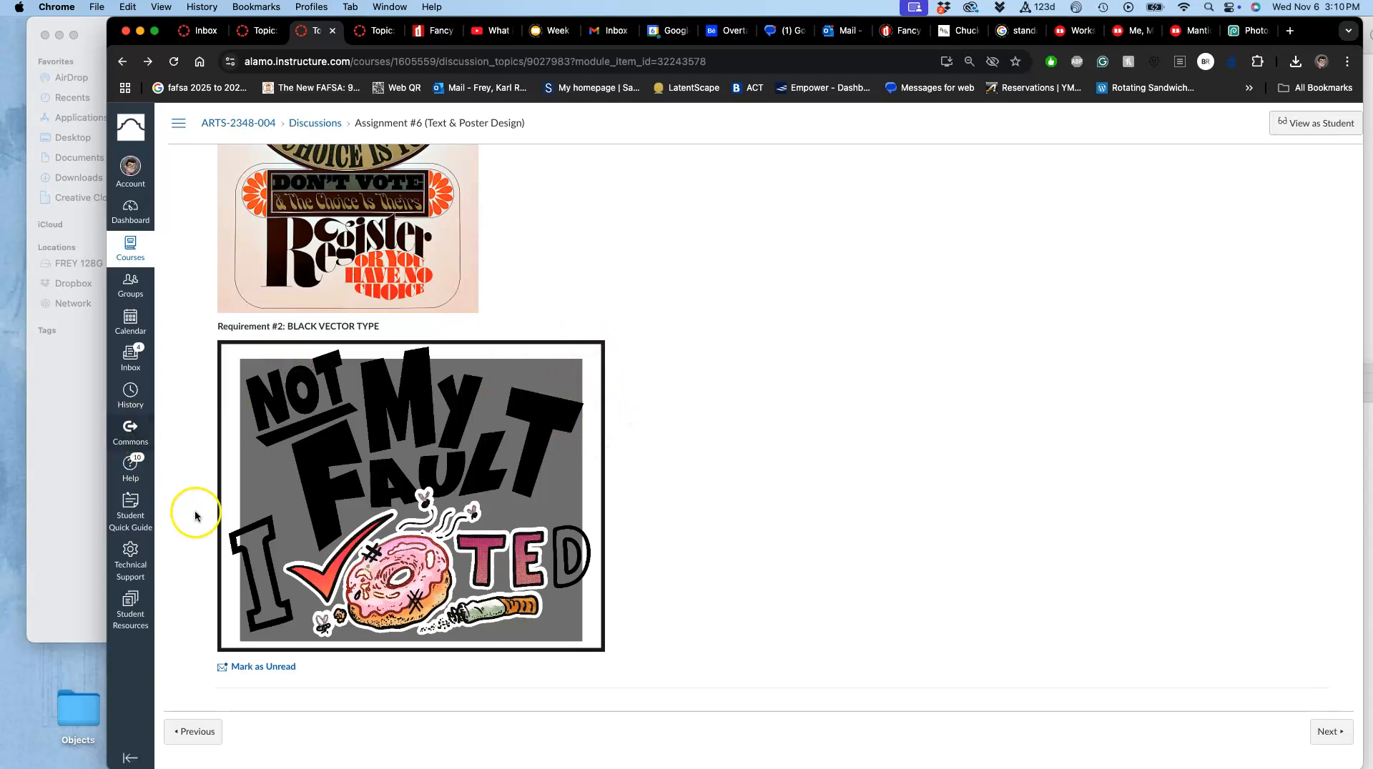
scroll(400, 461, "up", 1)
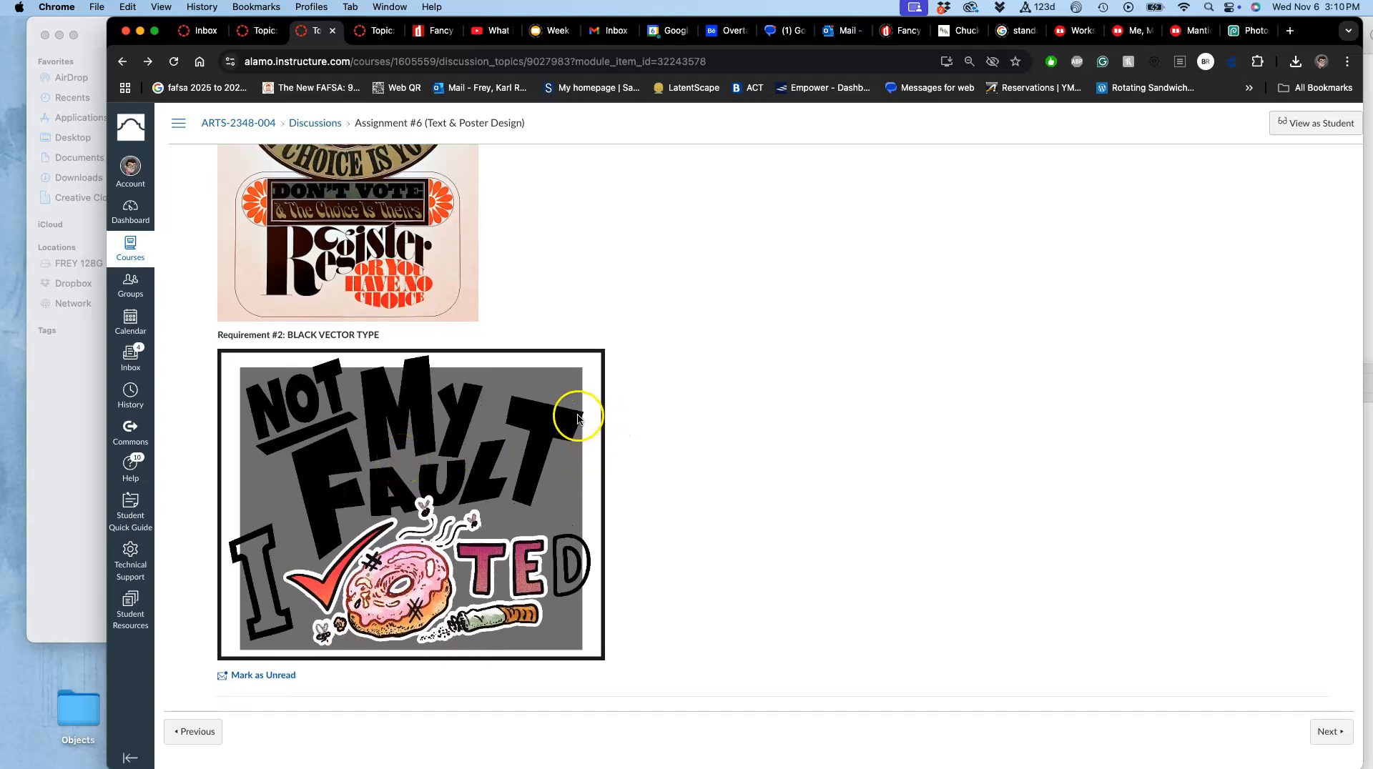
scroll(578, 343, "up", 5)
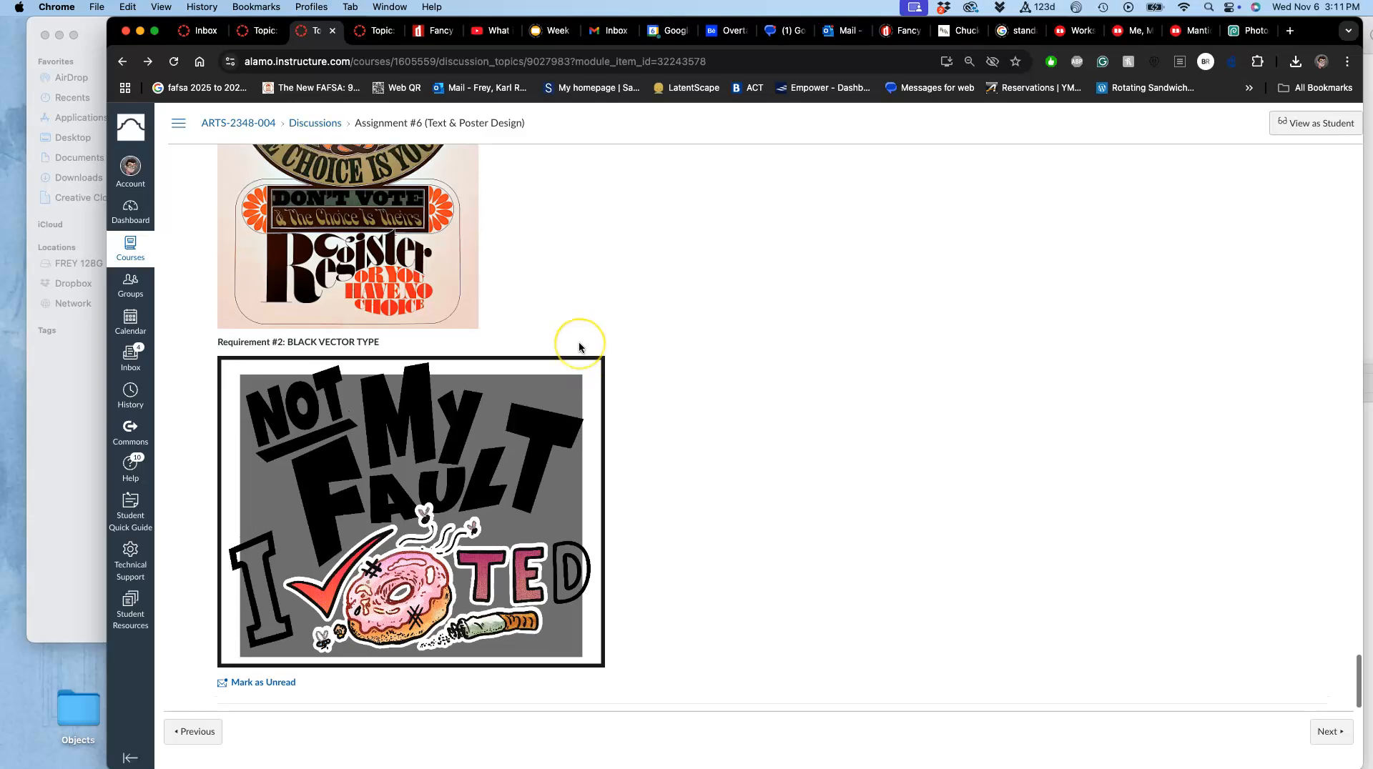
scroll(578, 347, "up", 6)
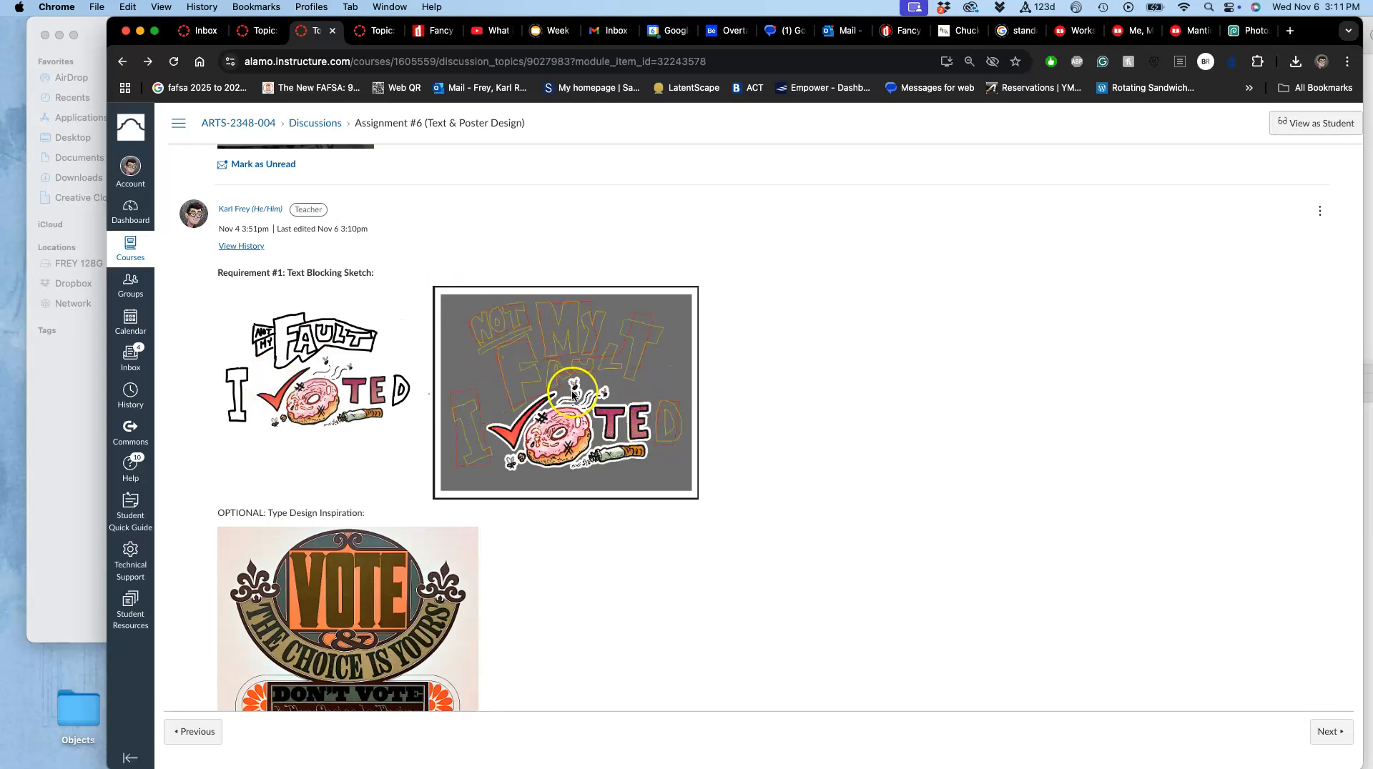
scroll(591, 398, "down", 2)
scroll(591, 398, "down", 10)
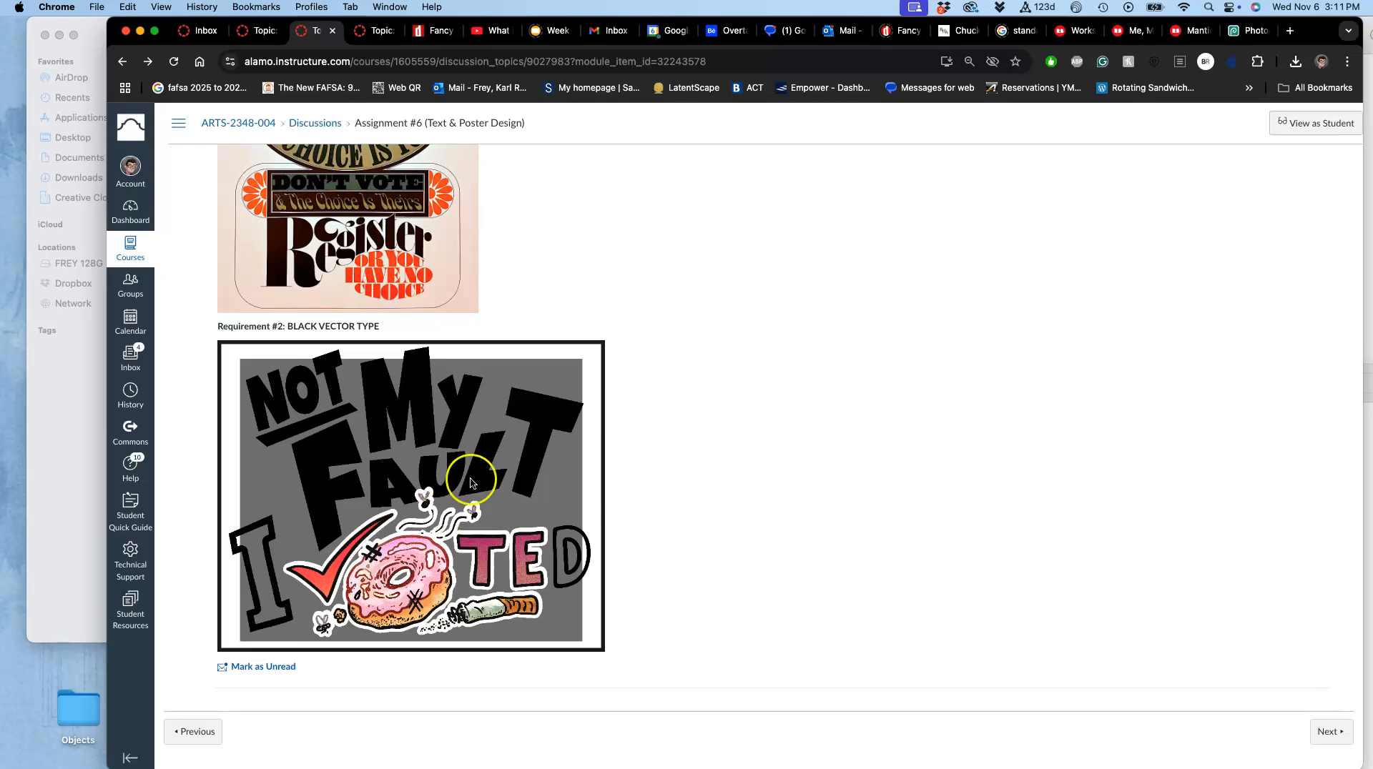
scroll(573, 387, "down", 20)
scroll(573, 392, "up", 5)
scroll(572, 393, "down", 12)
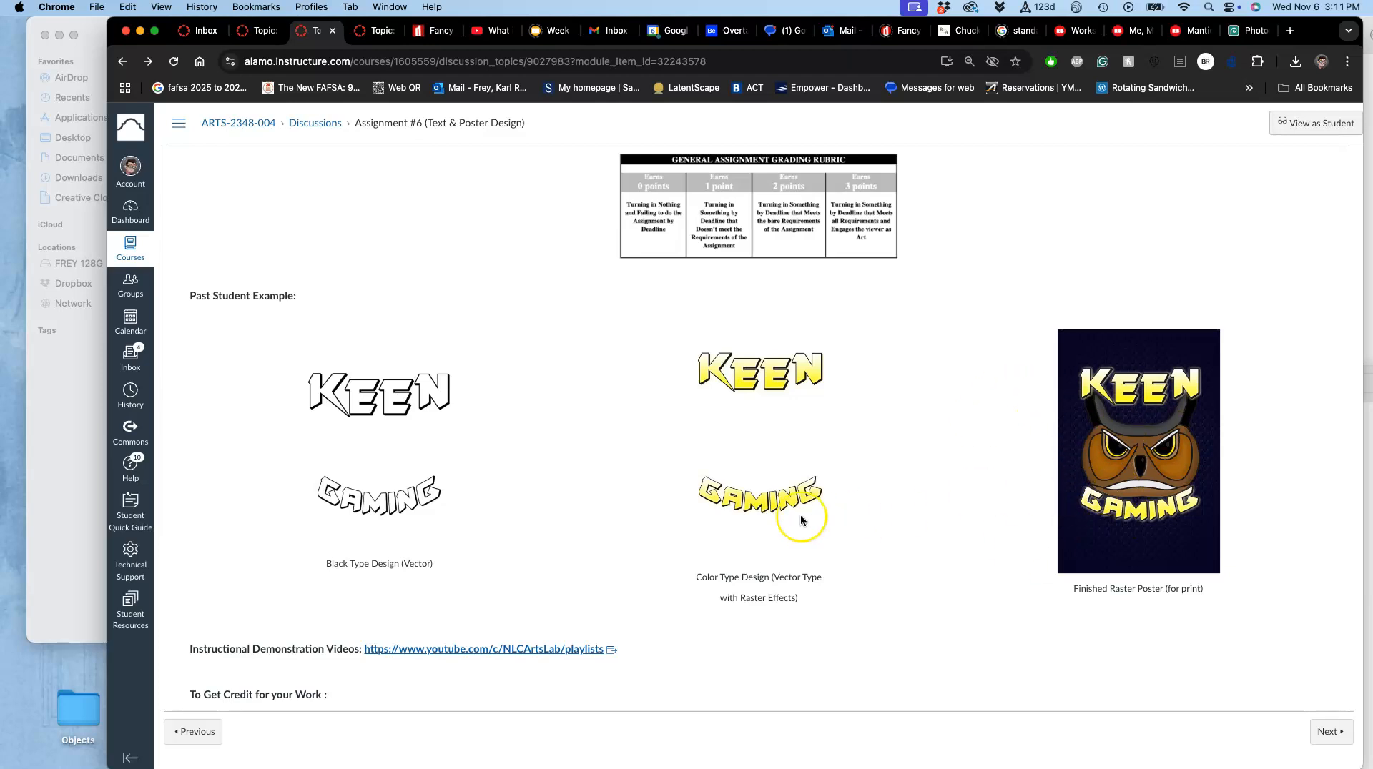
scroll(803, 521, "down", 15)
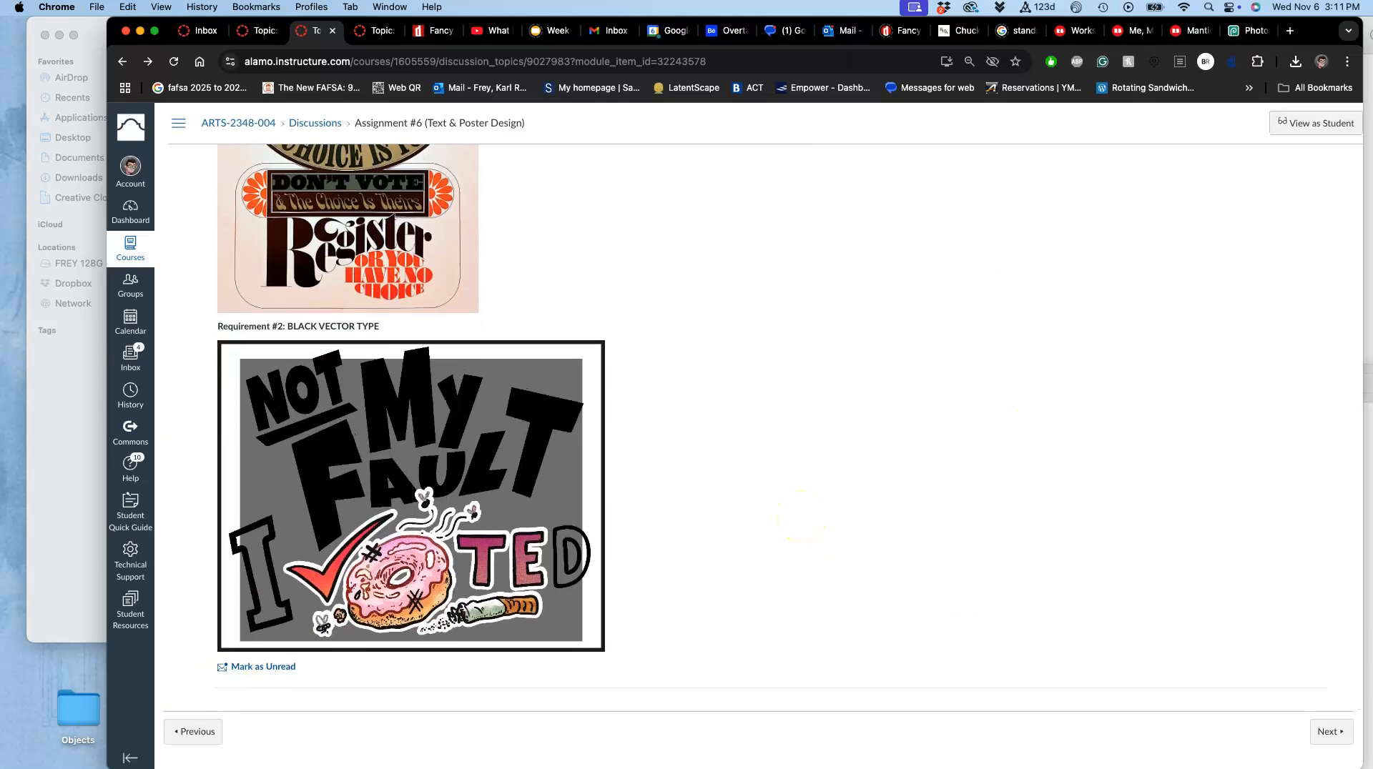